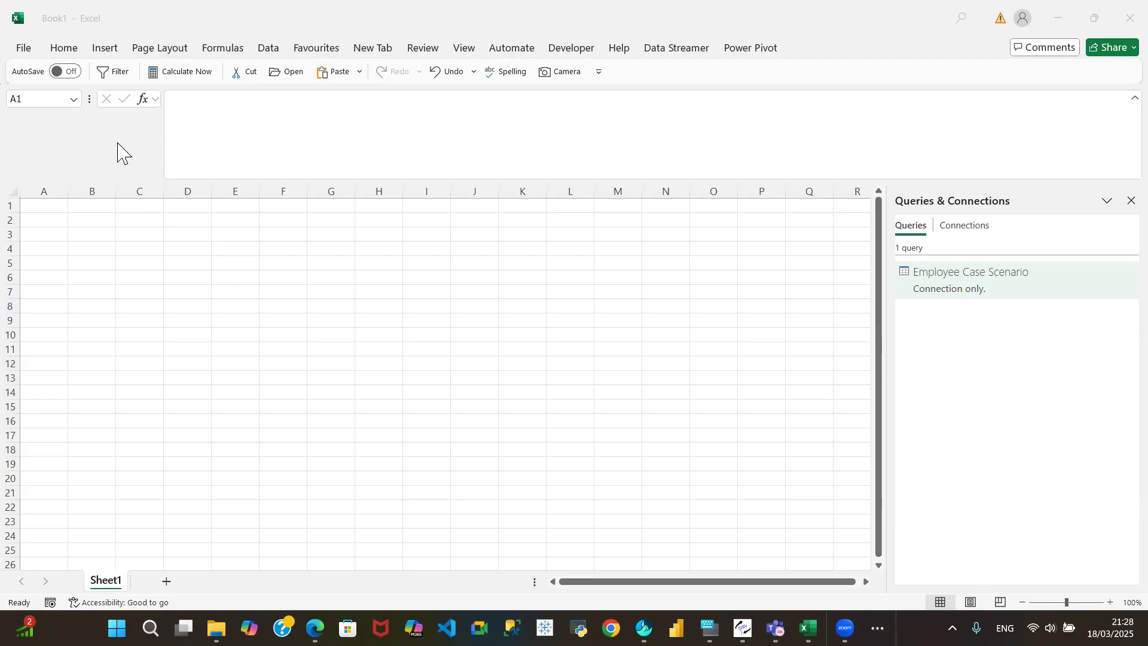
left_click(18, 48)
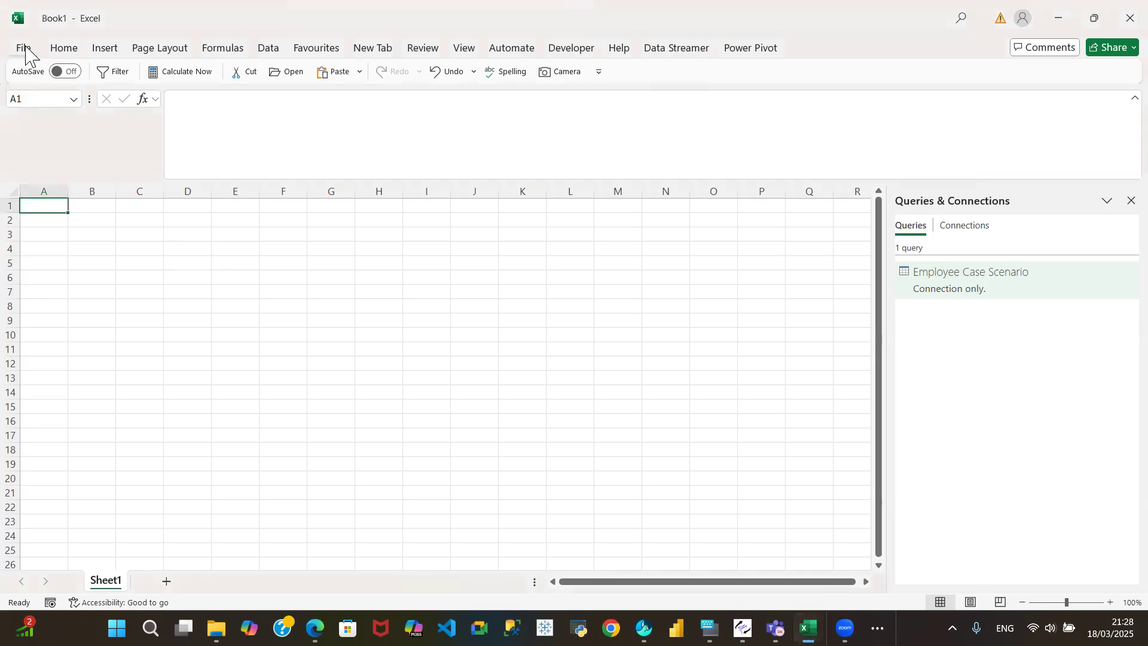
left_click(23, 48)
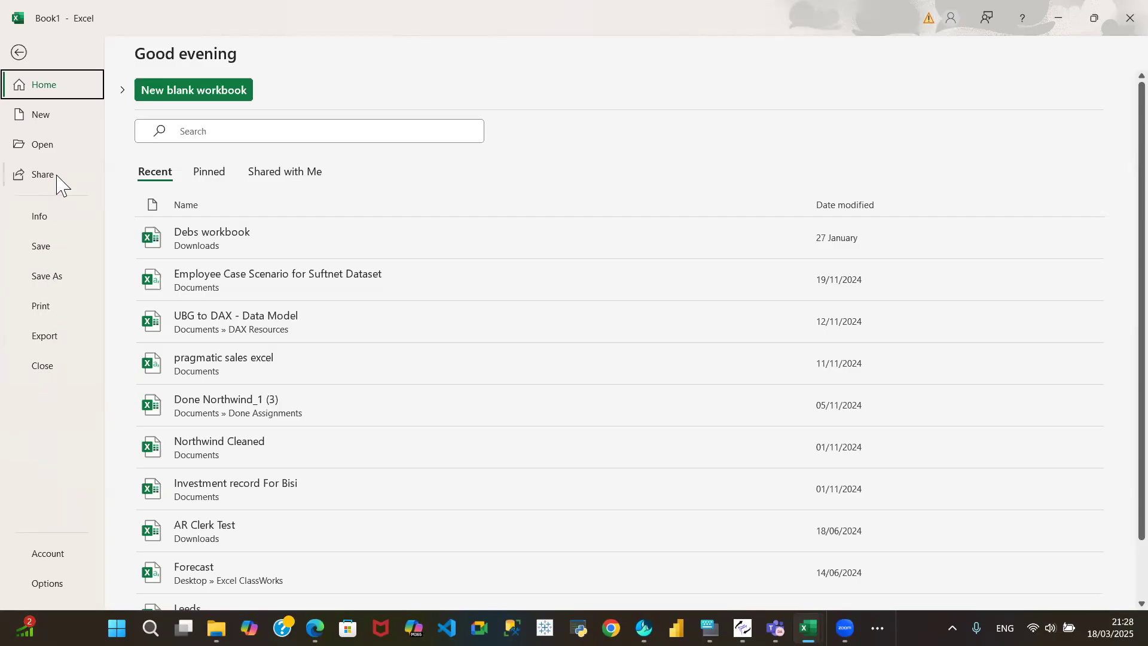
left_click(20, 53)
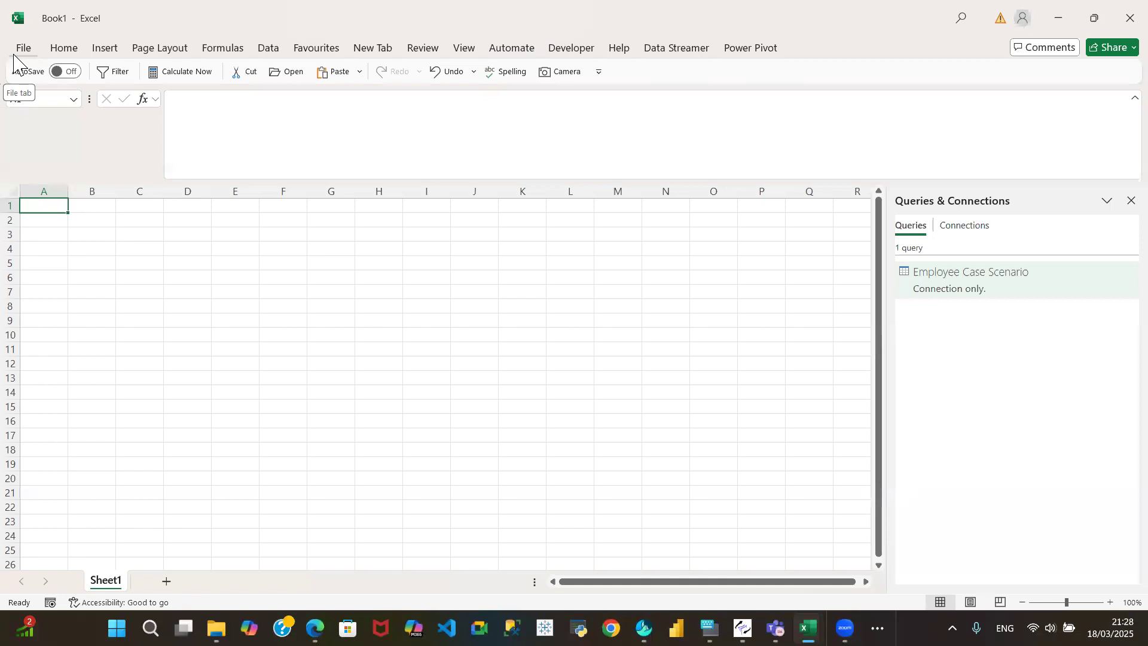
Step: Examine the data sources Excel can import from, covering files, databases, Azure, Power Platform, online services, other sources and query combining
left_click(267, 50)
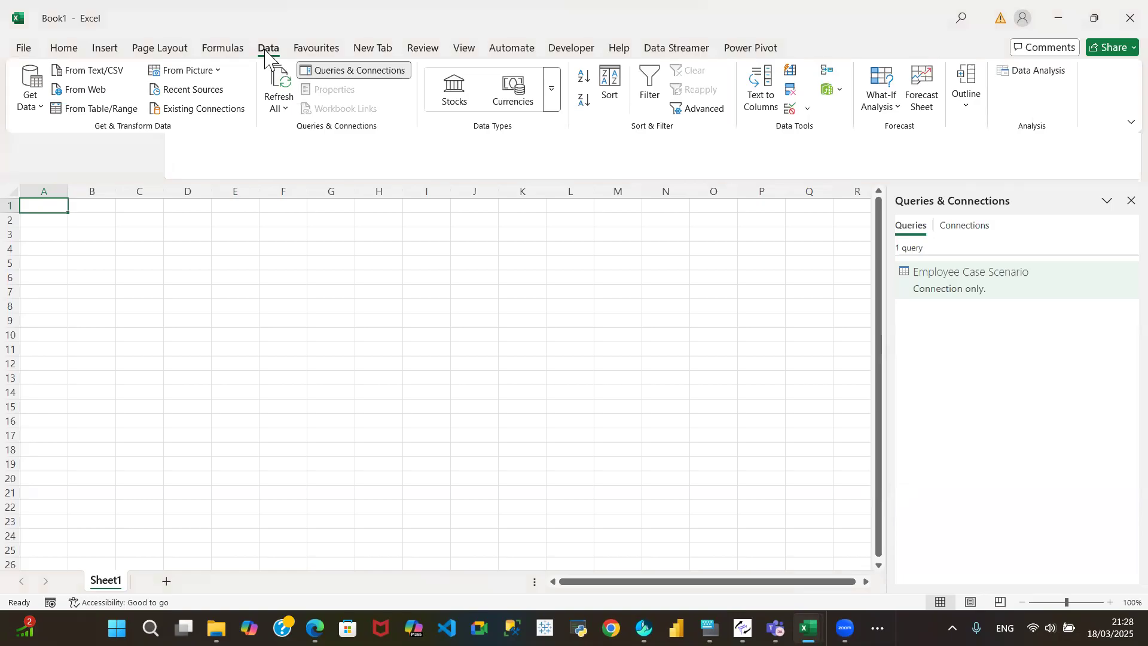
left_click(37, 110)
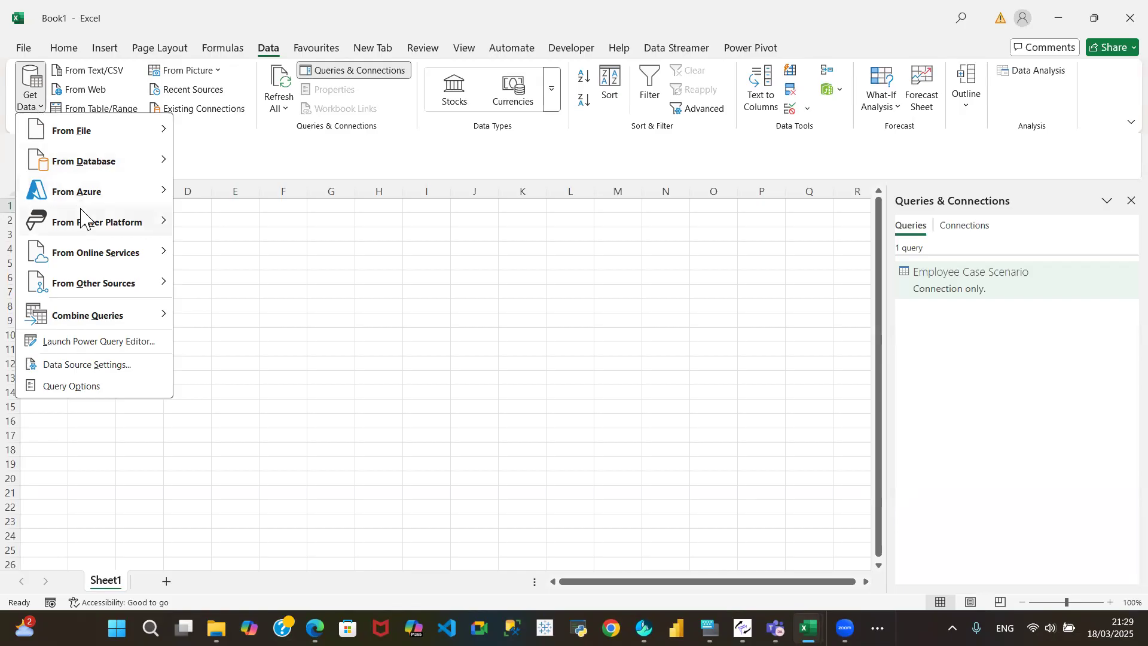
mouse_move(71, 152)
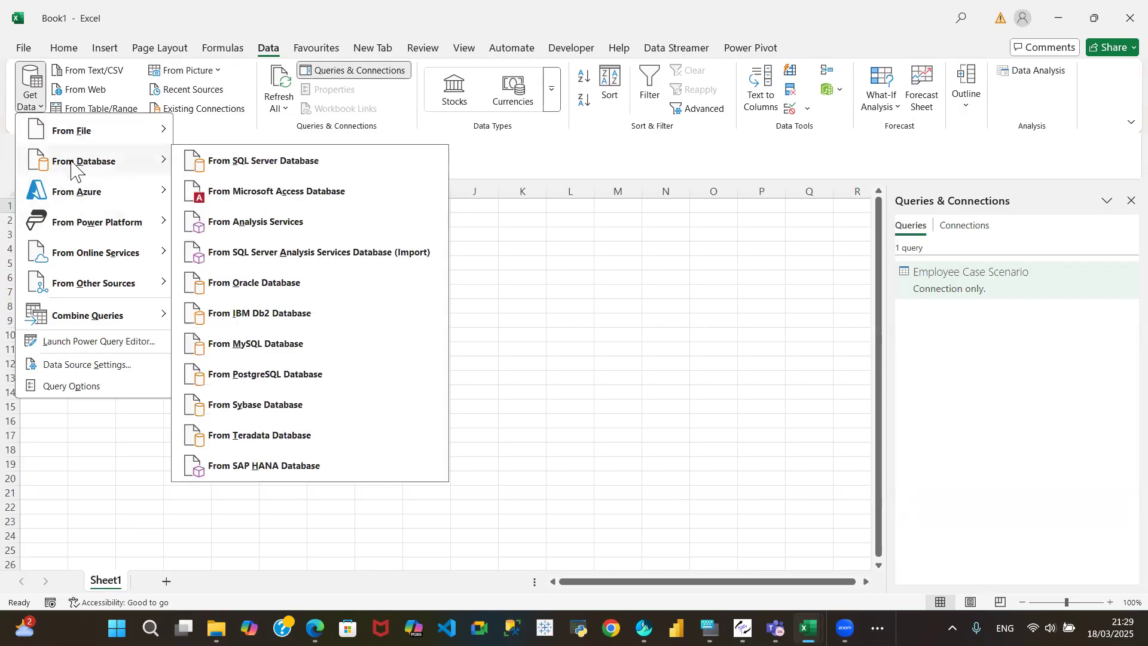
mouse_move(105, 297)
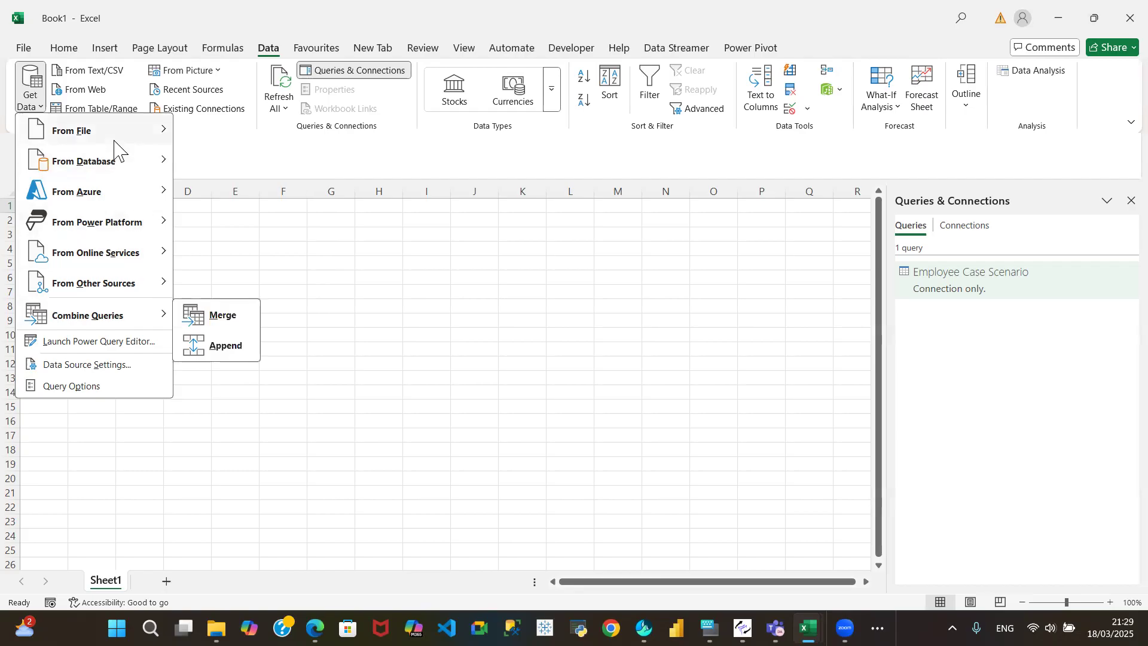
mouse_move(116, 141)
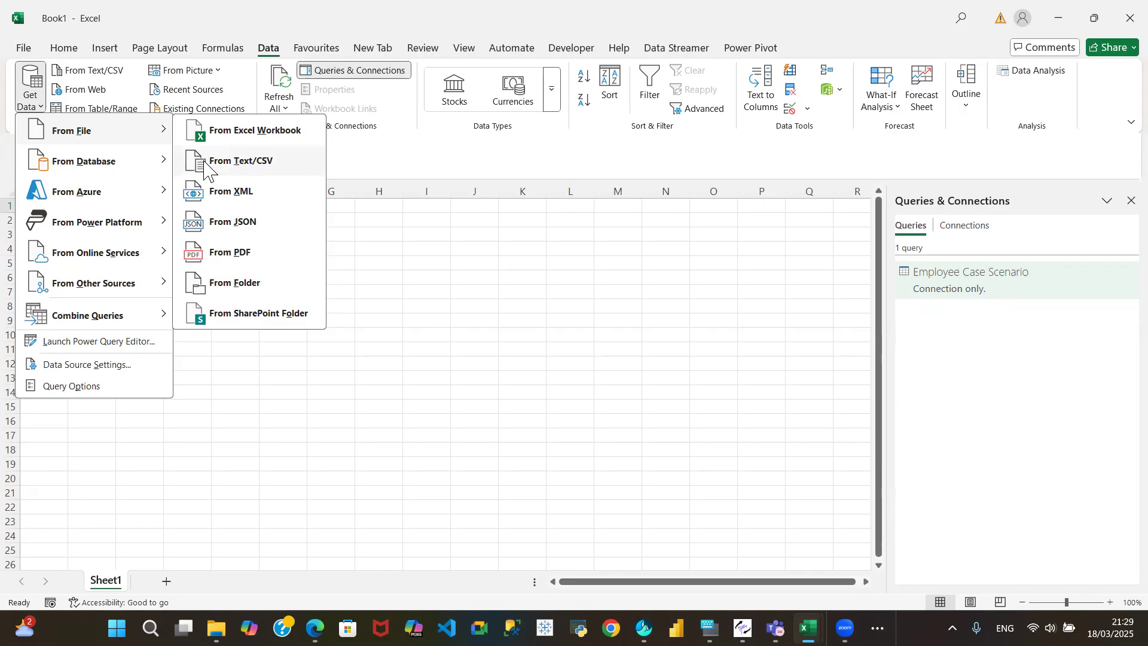
mouse_move(87, 222)
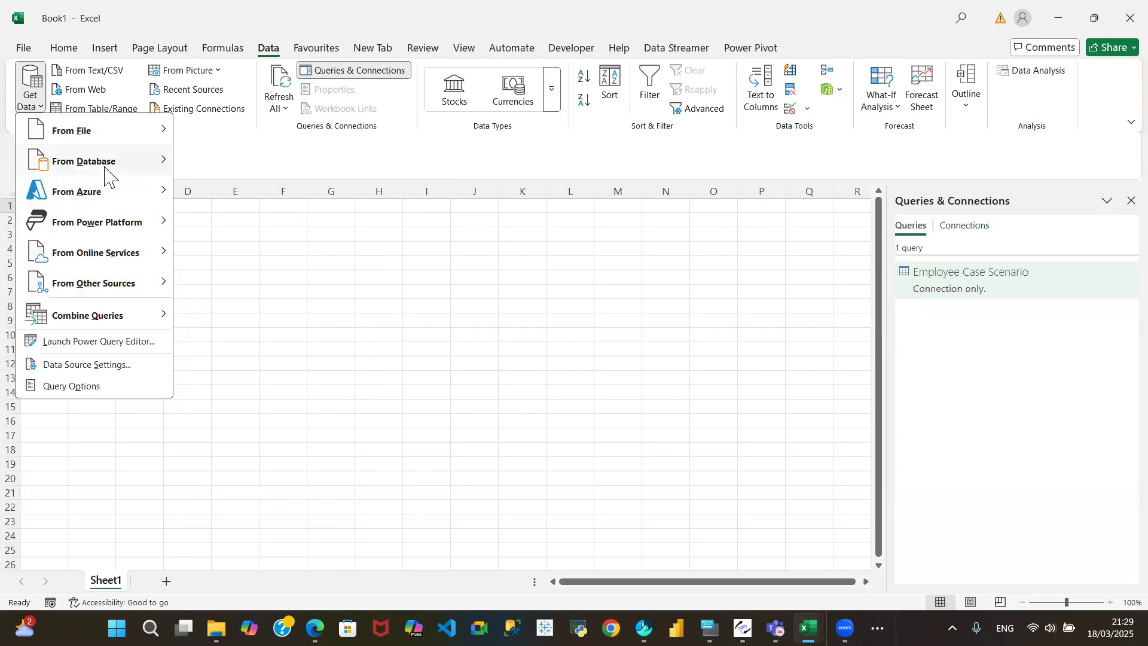
mouse_move(116, 172)
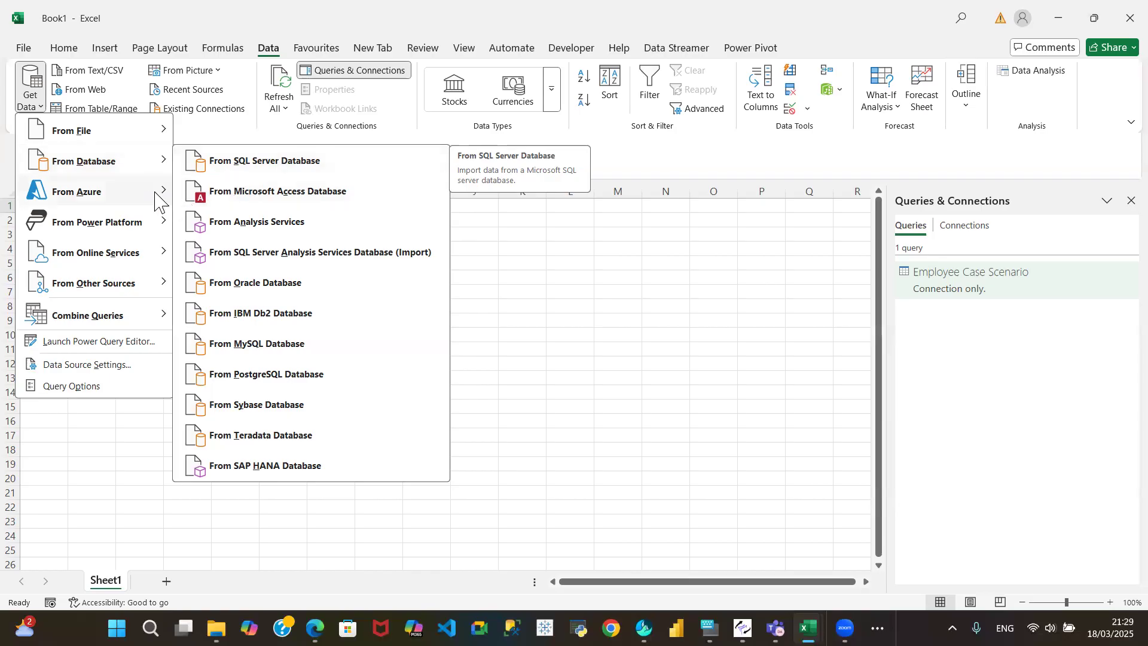
mouse_move(149, 193)
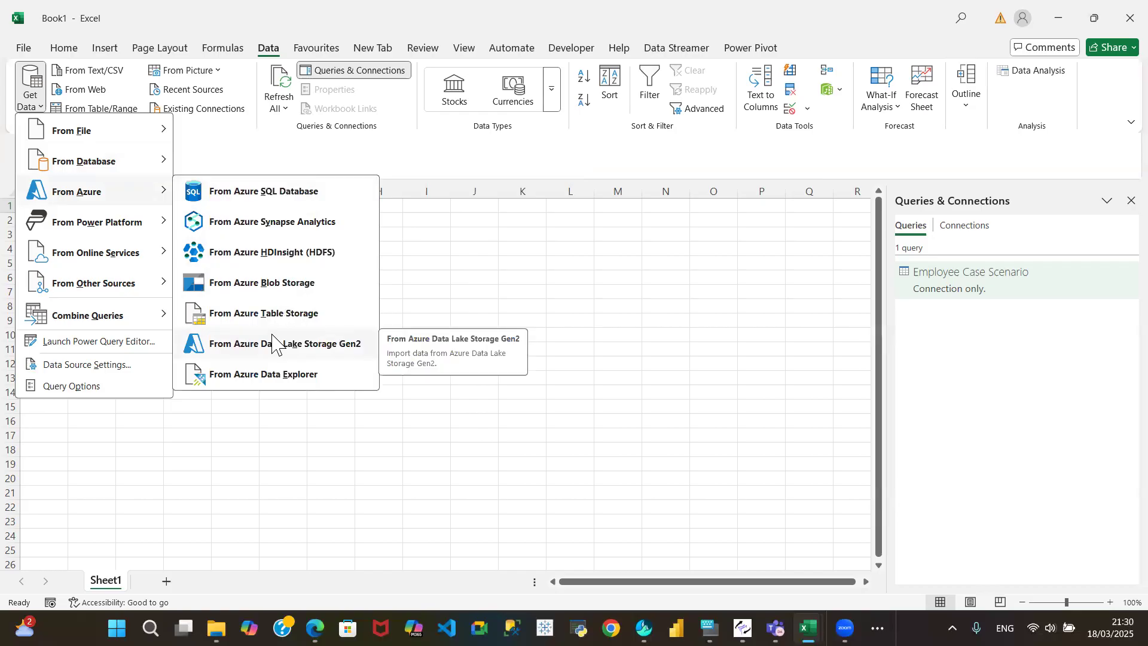
mouse_move(135, 230)
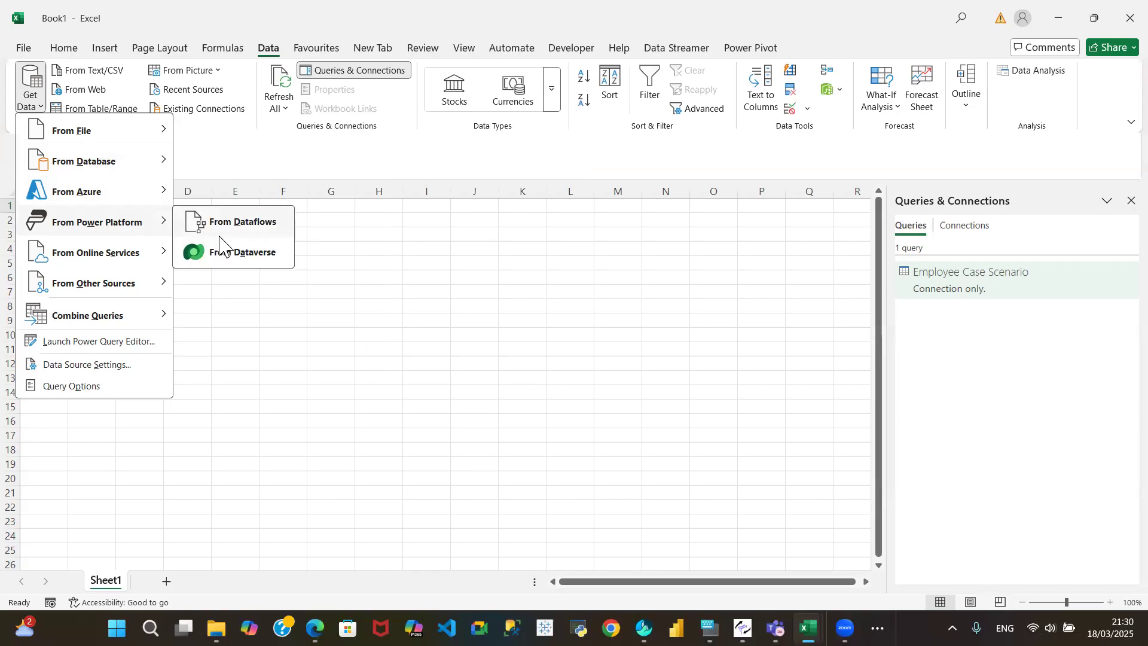
mouse_move(158, 261)
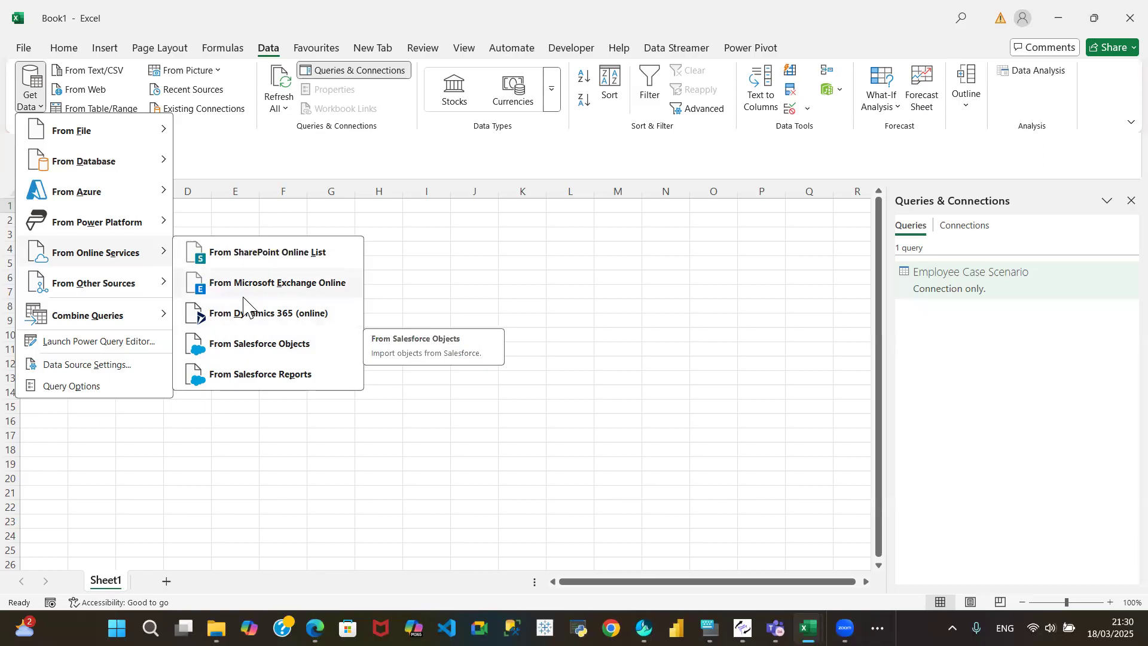
mouse_move(143, 321)
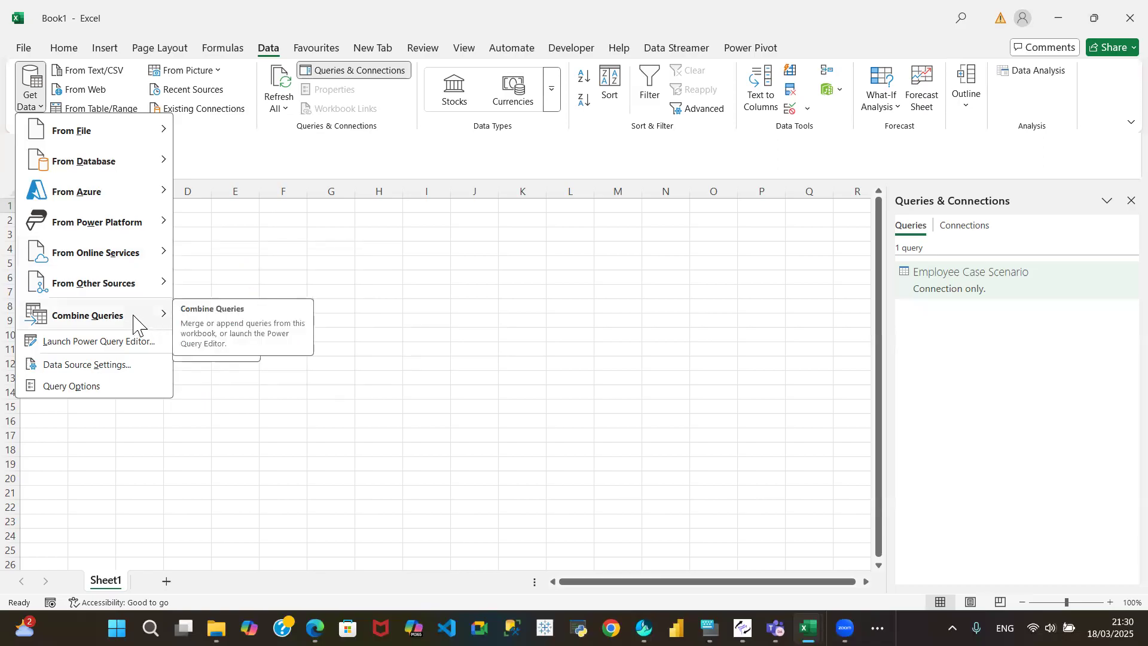
mouse_move(122, 290)
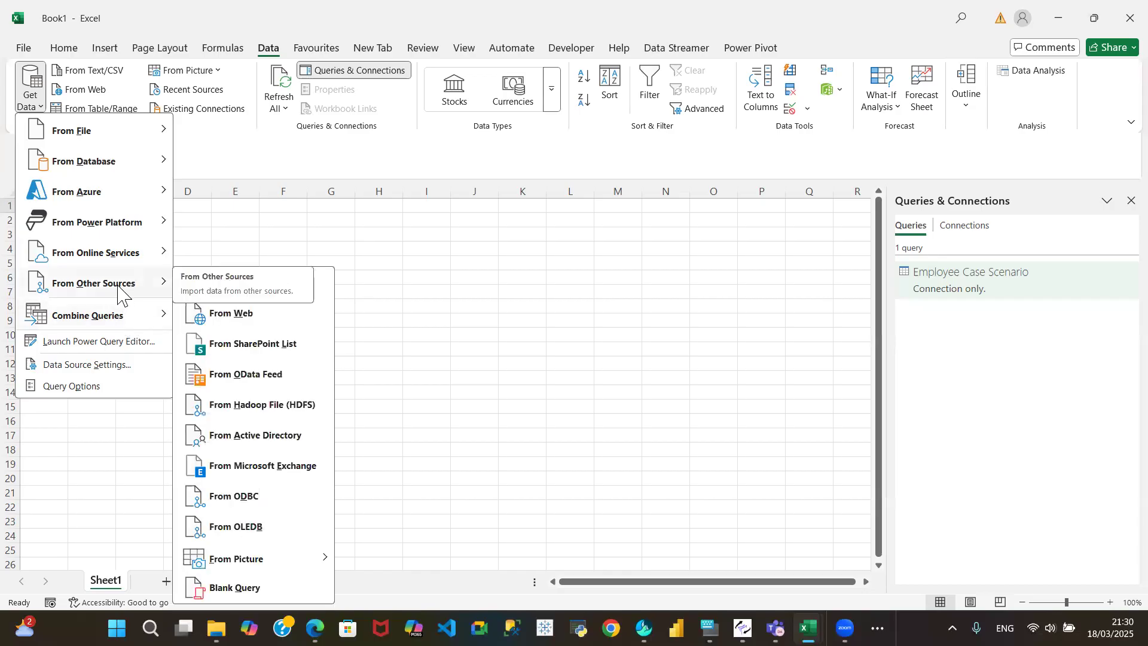
mouse_move(123, 262)
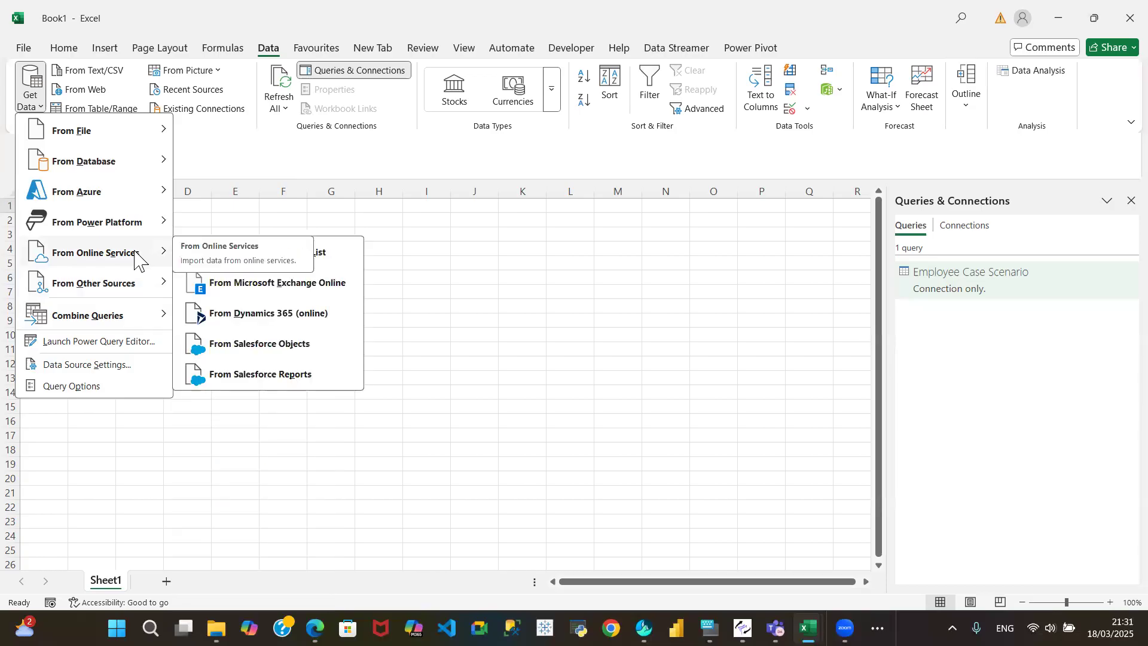
mouse_move(126, 288)
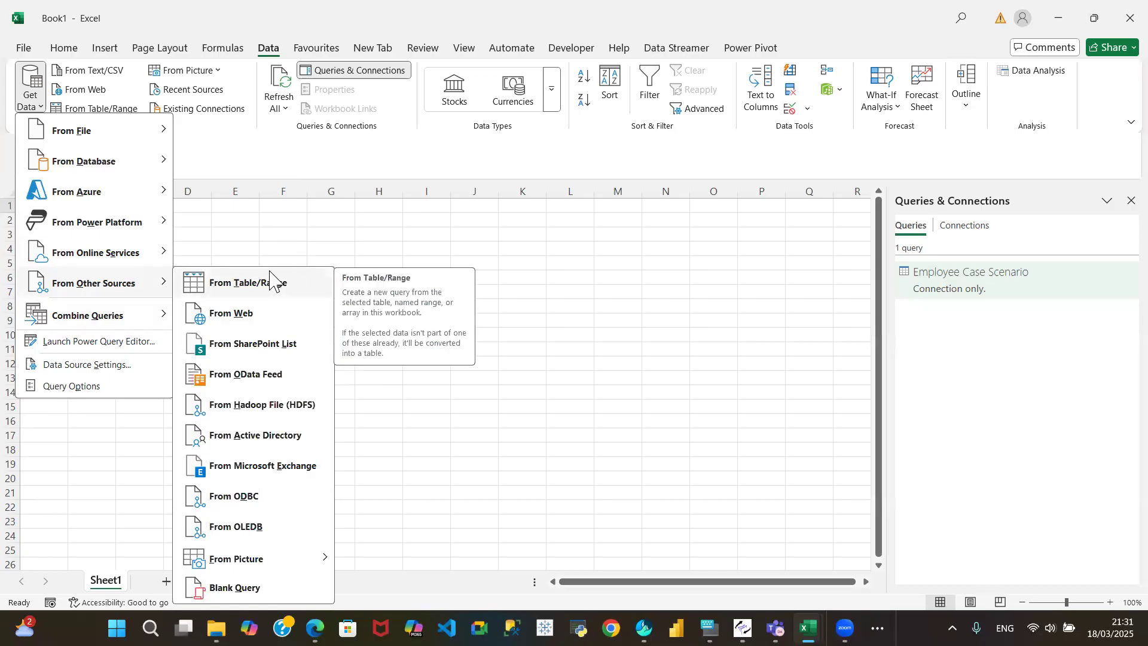
left_click(411, 229)
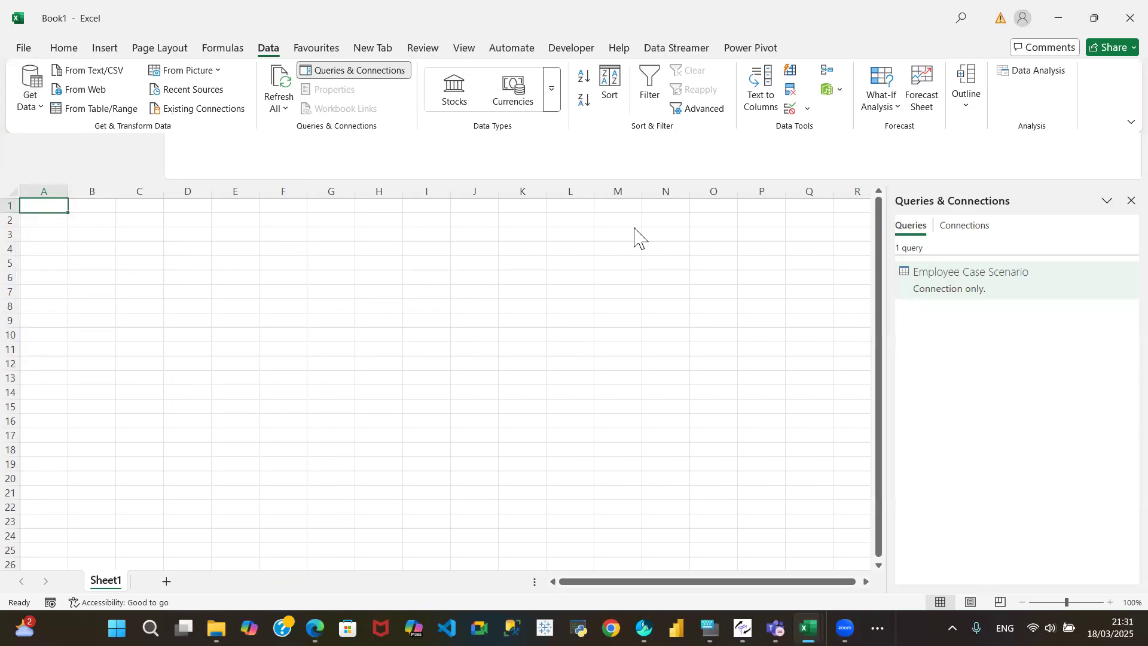
Step: Add a new worksheet to the workbook and close the Queries & Connections pane
left_click(167, 582)
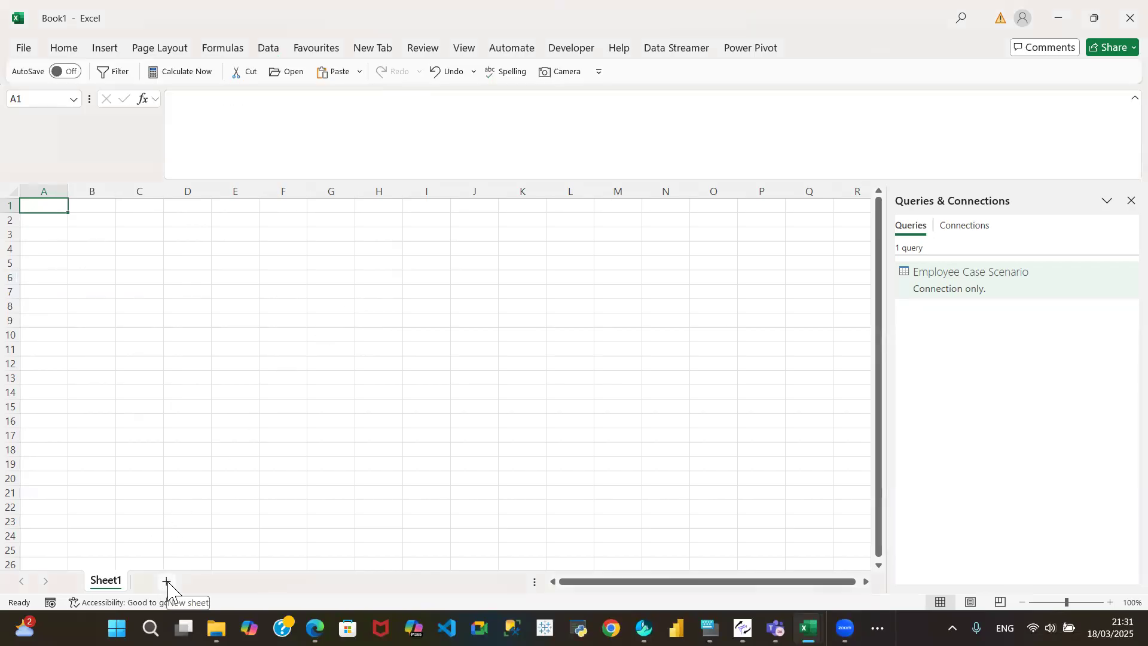
left_click(167, 583)
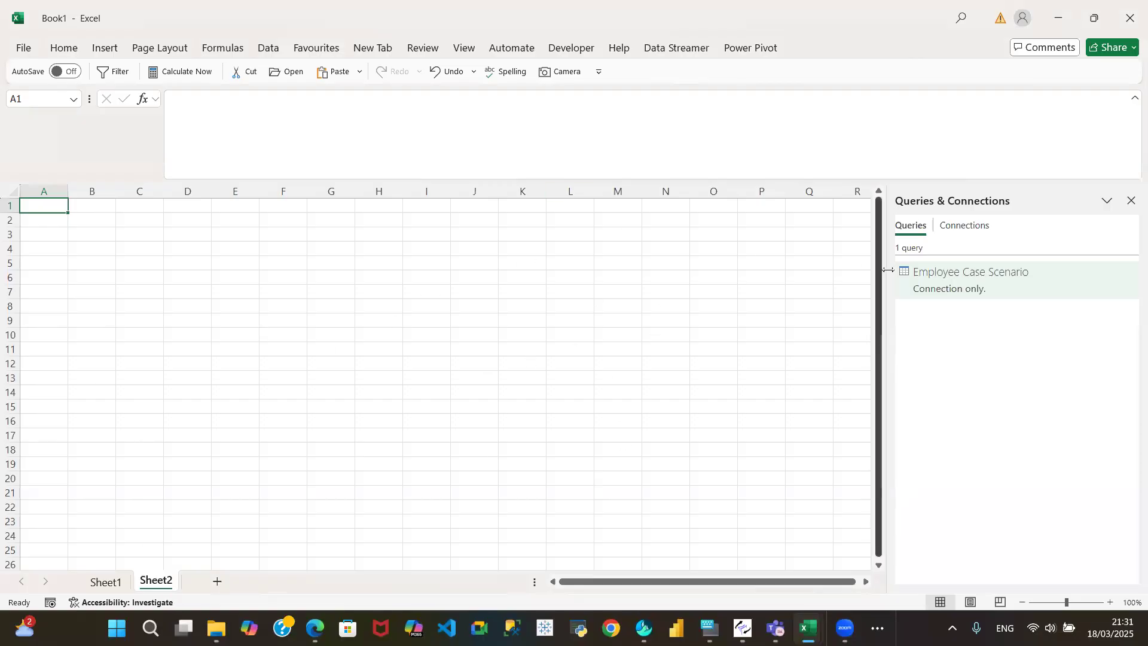
left_click(1130, 200)
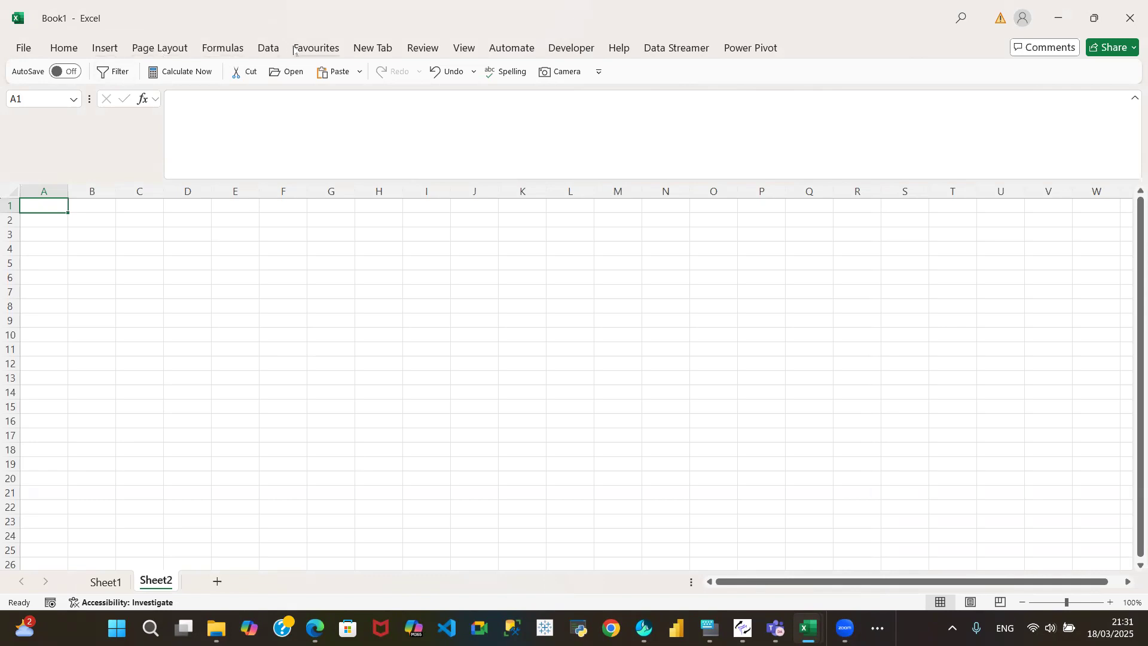
left_click(267, 50)
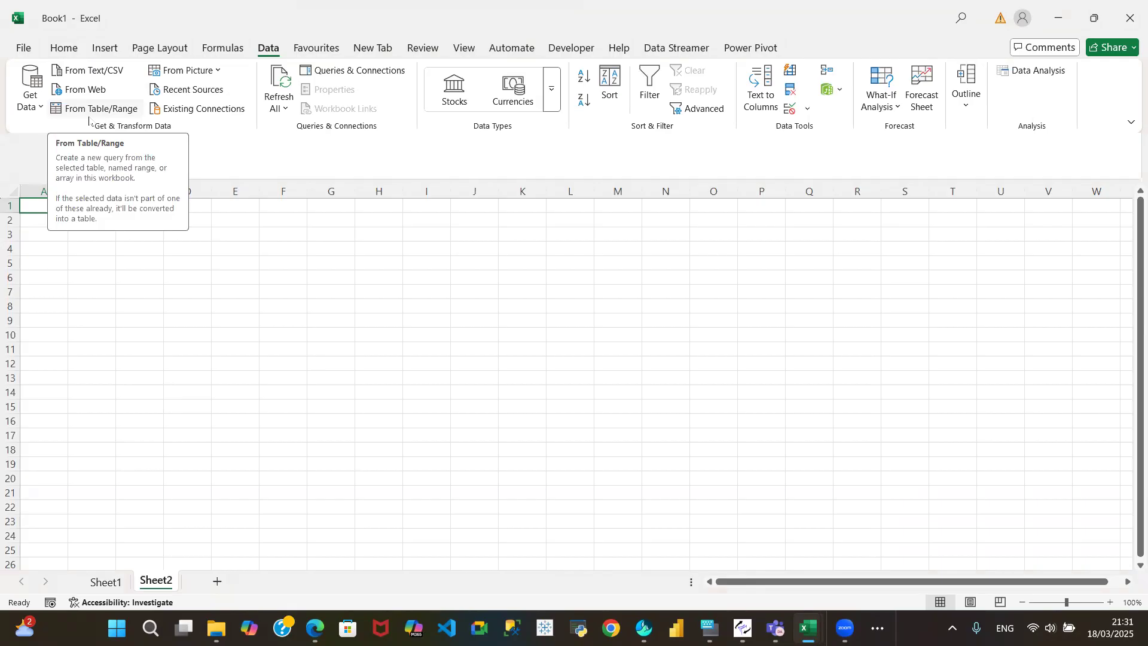
left_click(37, 105)
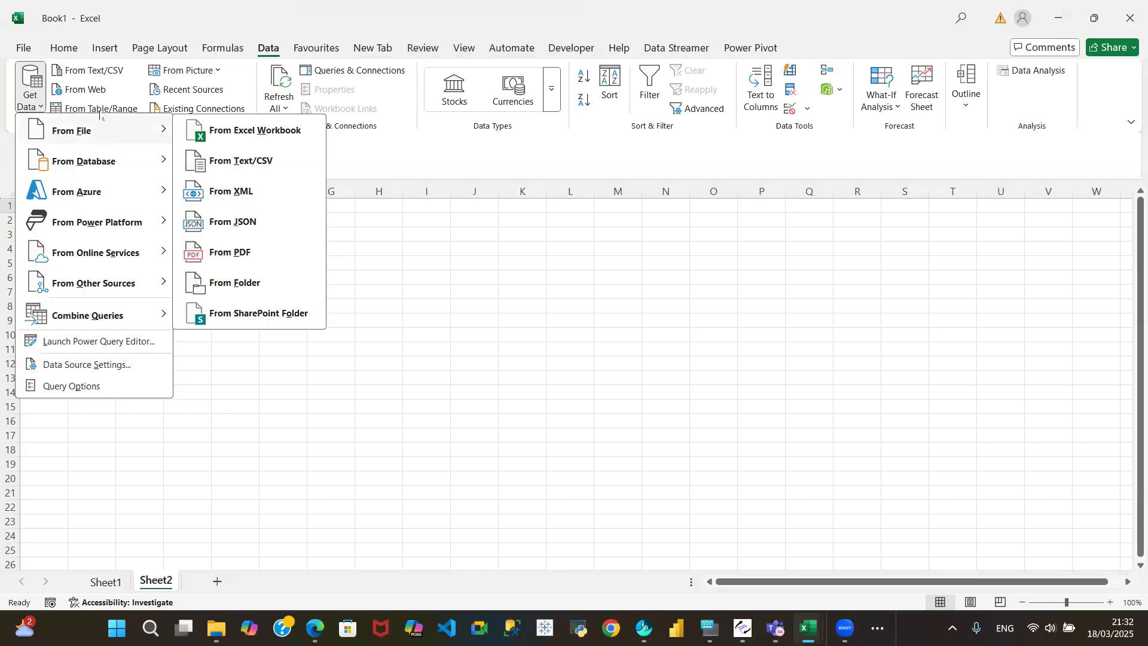
mouse_move(104, 286)
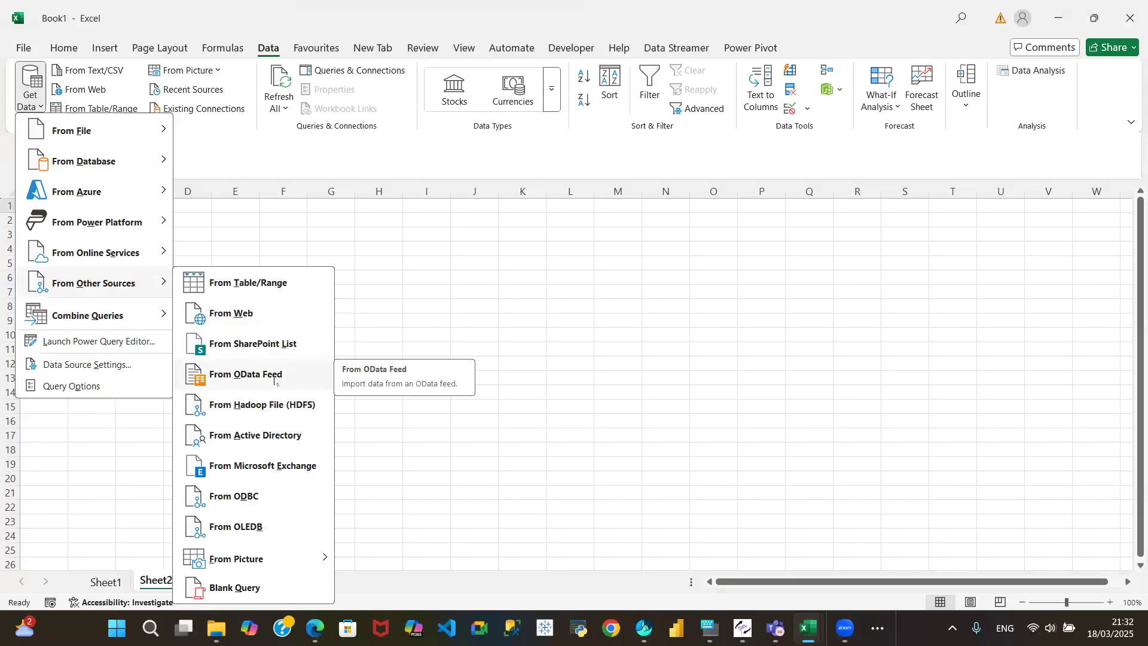
left_click(253, 377)
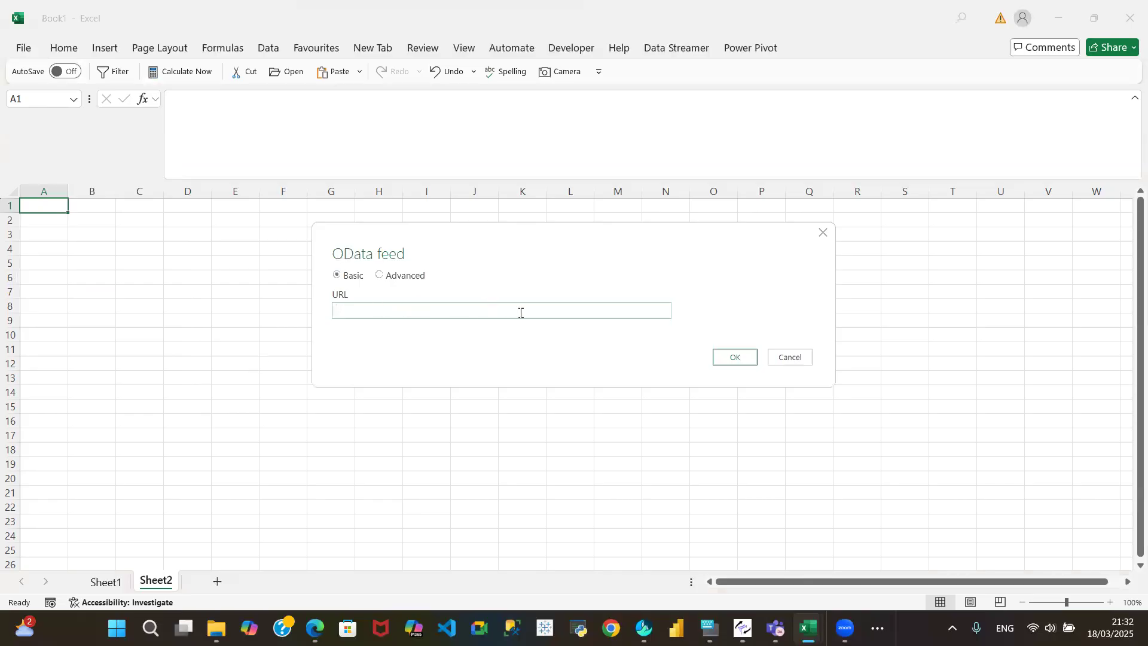
type("http://services.odata.org/Northwind/Northwind.svc")
left_click(798, 359)
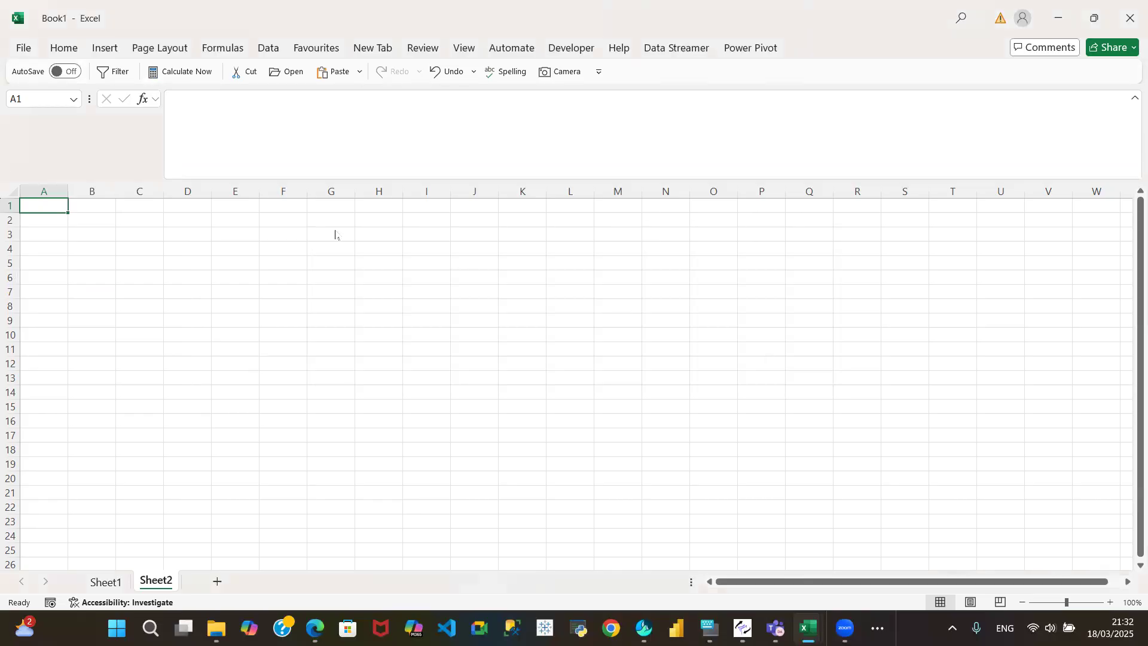
left_click(268, 48)
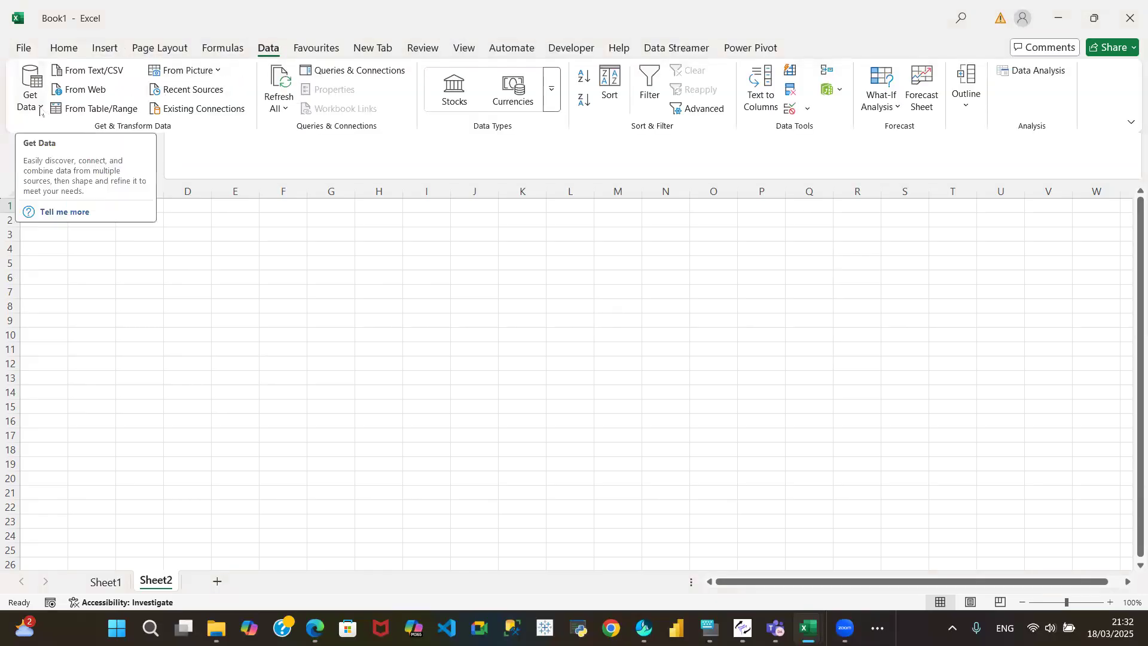
left_click(40, 111)
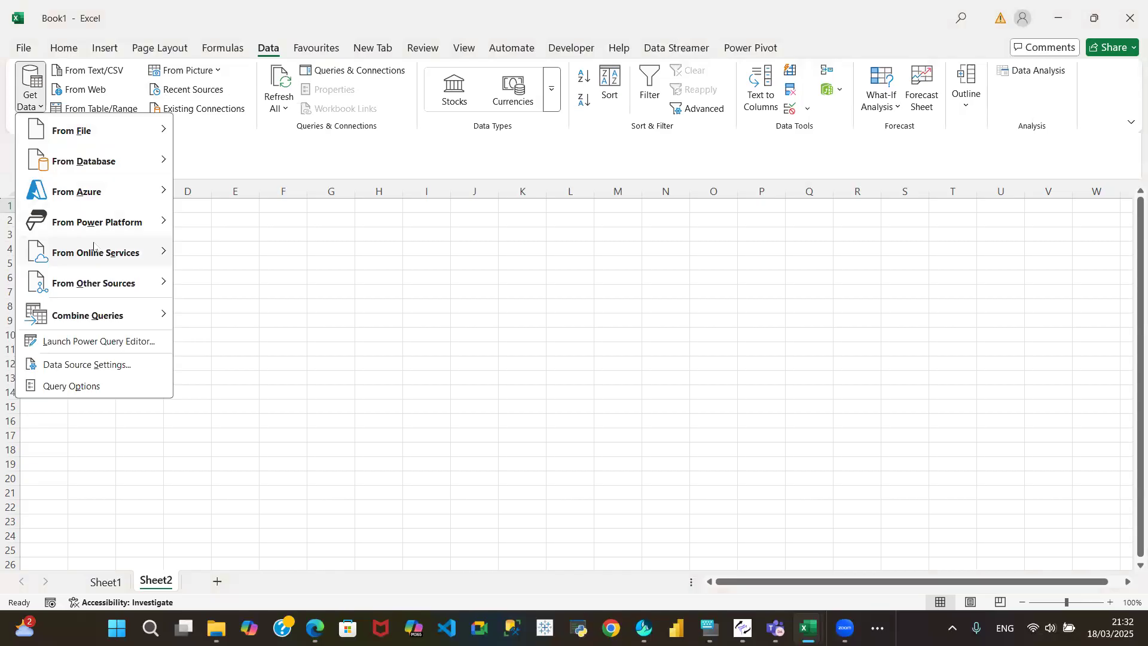
mouse_move(106, 263)
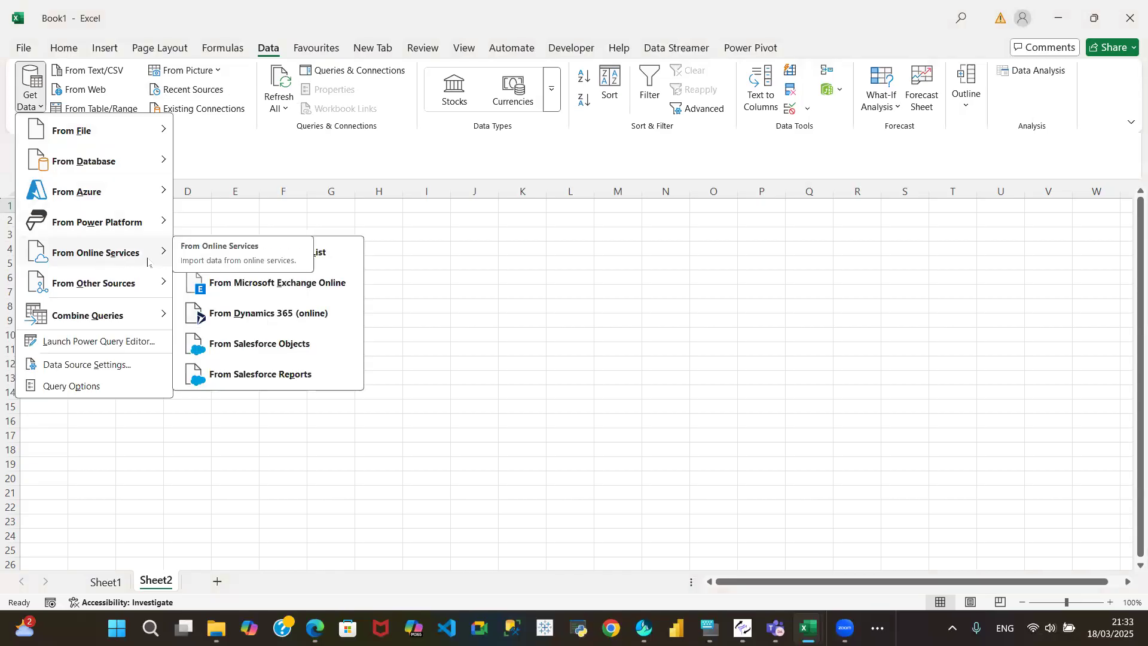
left_click(256, 256)
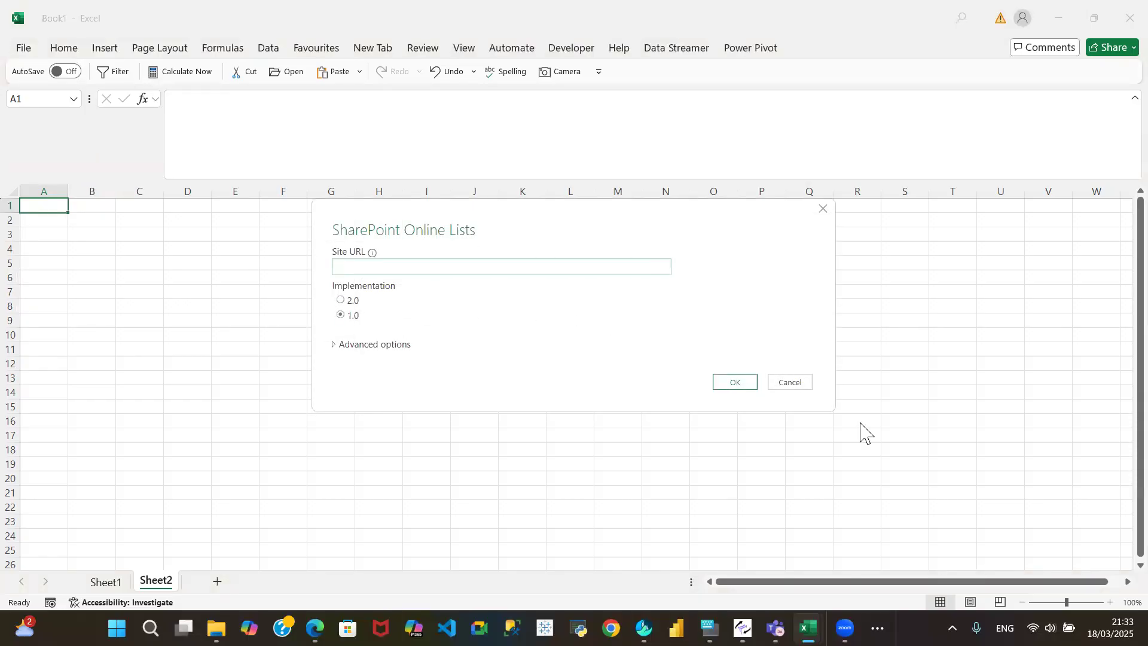
left_click(788, 385)
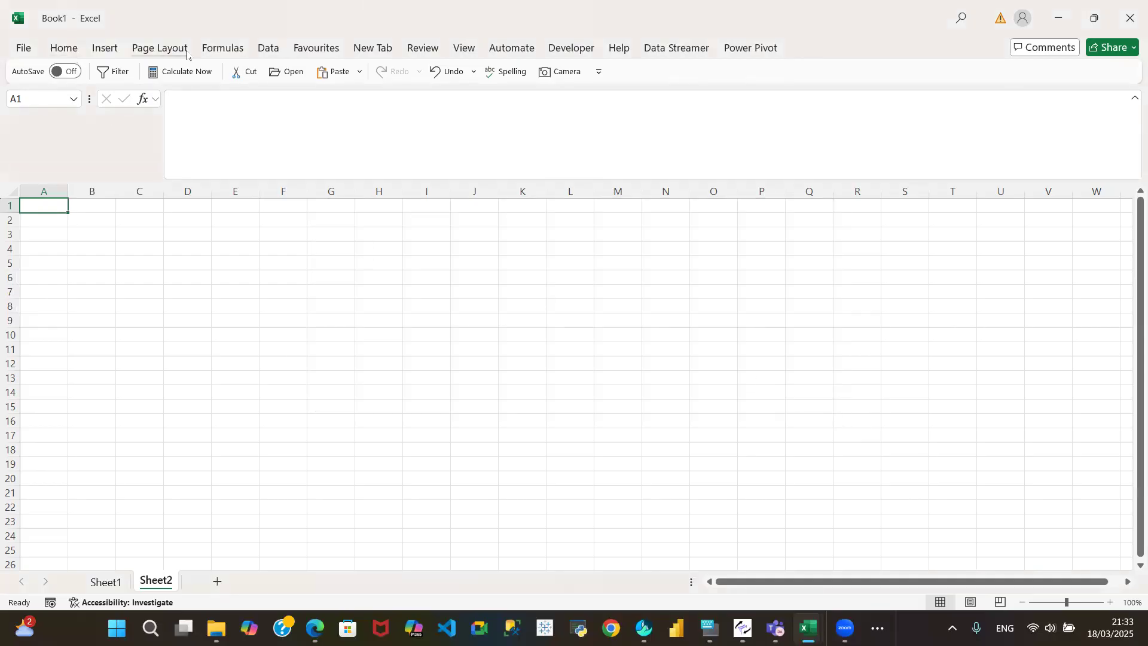
left_click(275, 53)
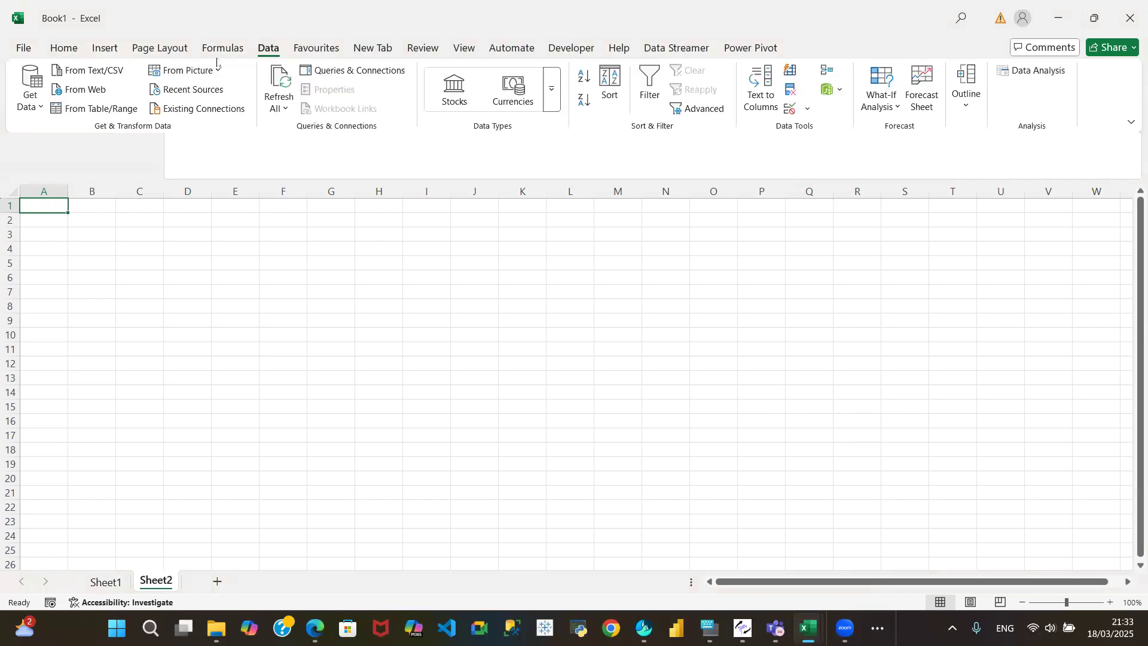
left_click(40, 109)
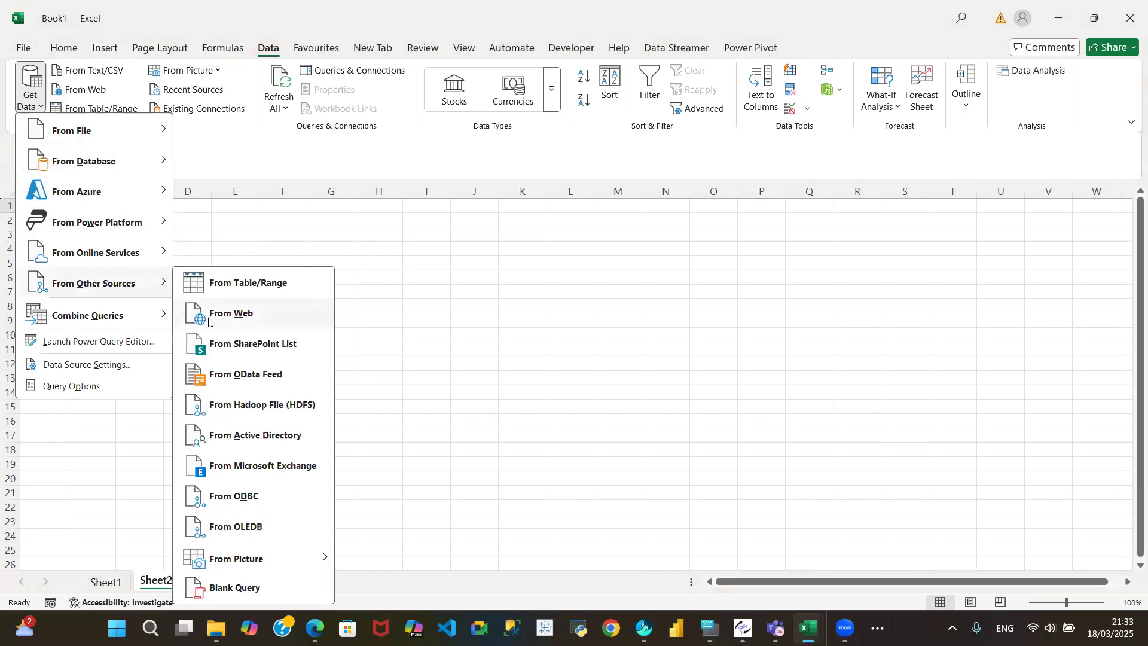
left_click(263, 376)
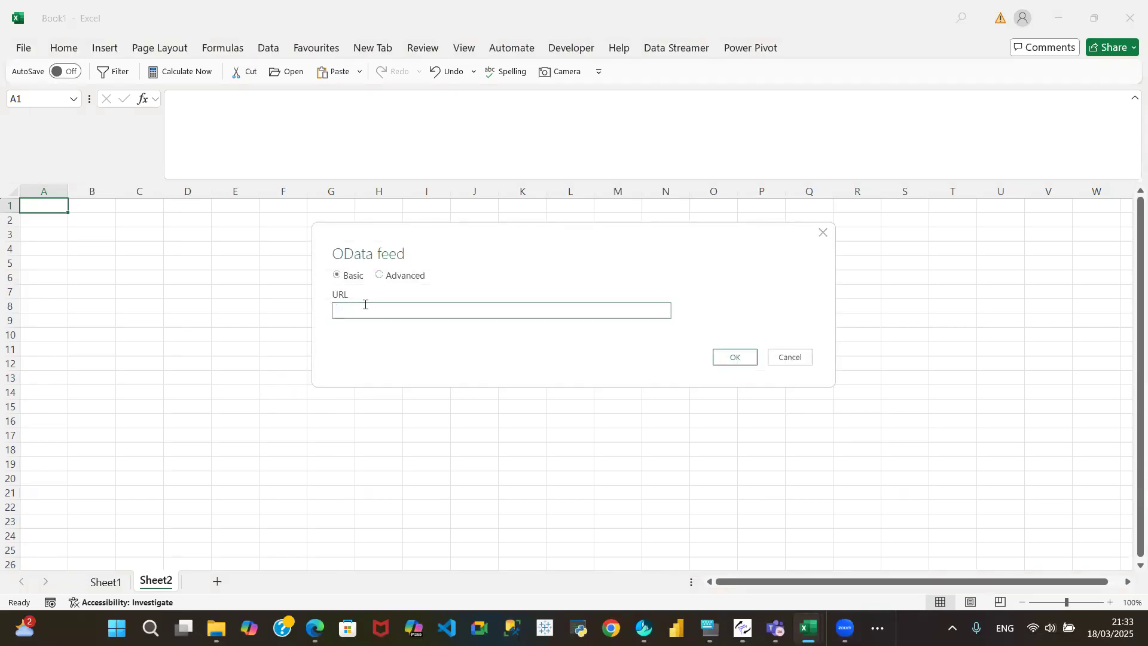
type("https://services.odata.org/v4/northwind/northwind.svc?utm_source=chatgpt.com")
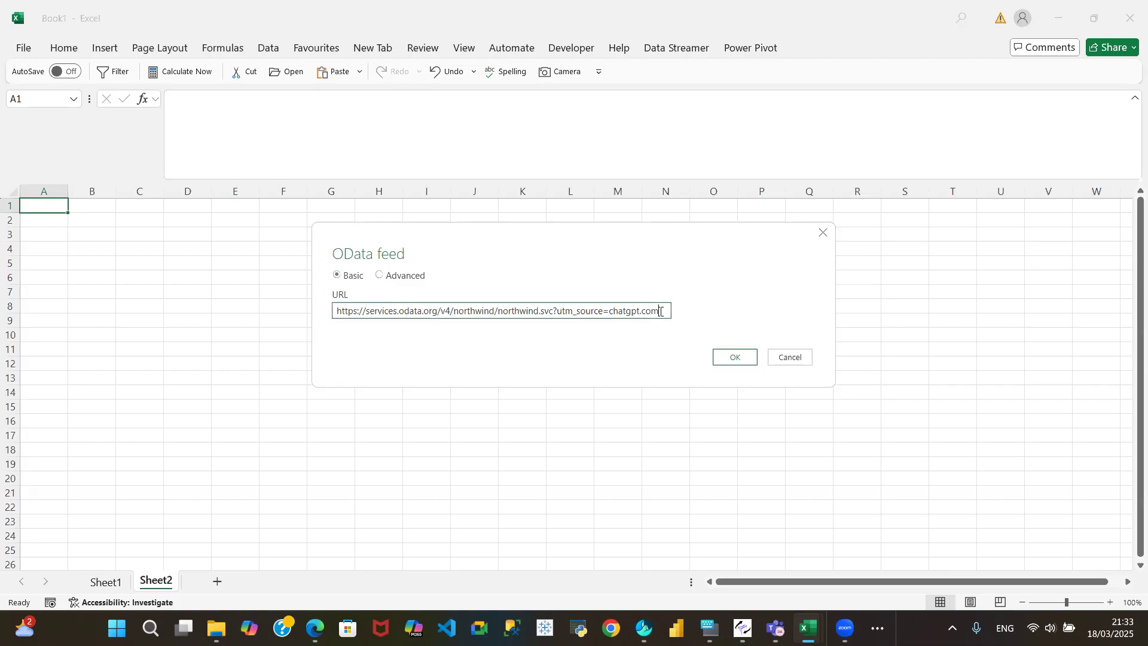
Step: Remove the ?utm_source=chatgpt.com suffix from the feed URL and connect to the feed
key("BackSpace")
key("BackSpace")
key("BackSpace")
key("BackSpace")
key("BackSpace")
key("BackSpace")
key("BackSpace")
key("BackSpace")
key("BackSpace")
key("BackSpace")
key("BackSpace")
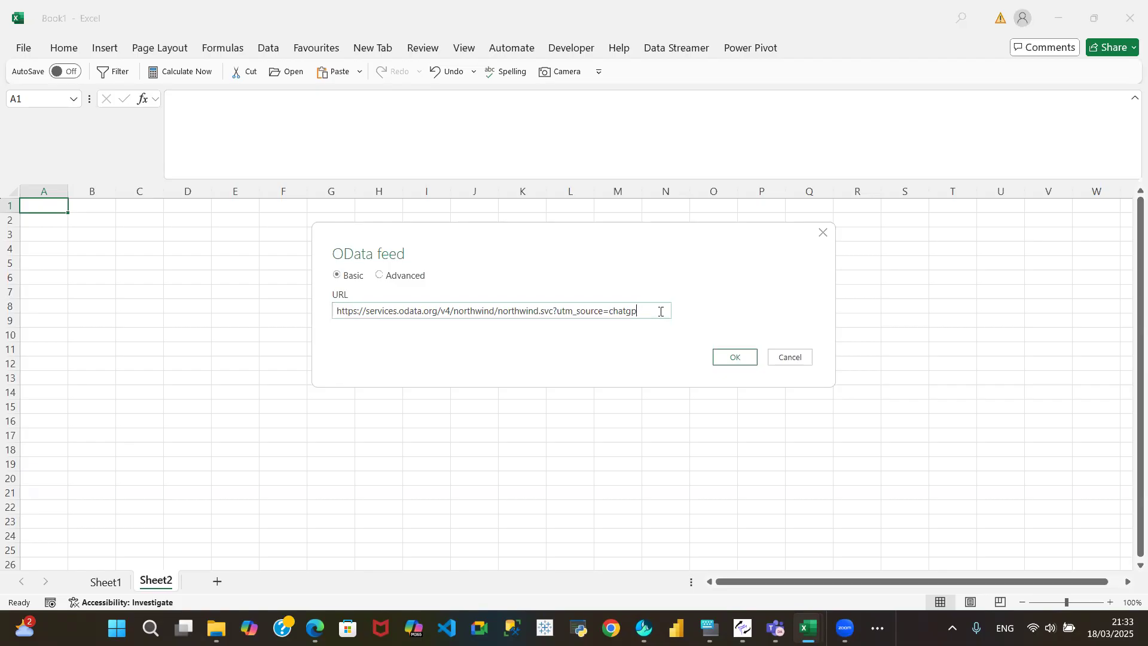
key("BackSpace")
key("BackSpace")
key("BackSpace")
key("BackSpace")
key("BackSpace")
key("BackSpace")
key("BackSpace")
key("BackSpace")
key("BackSpace")
key("BackSpace")
key("BackSpace")
key("BackSpace")
left_click(735, 360)
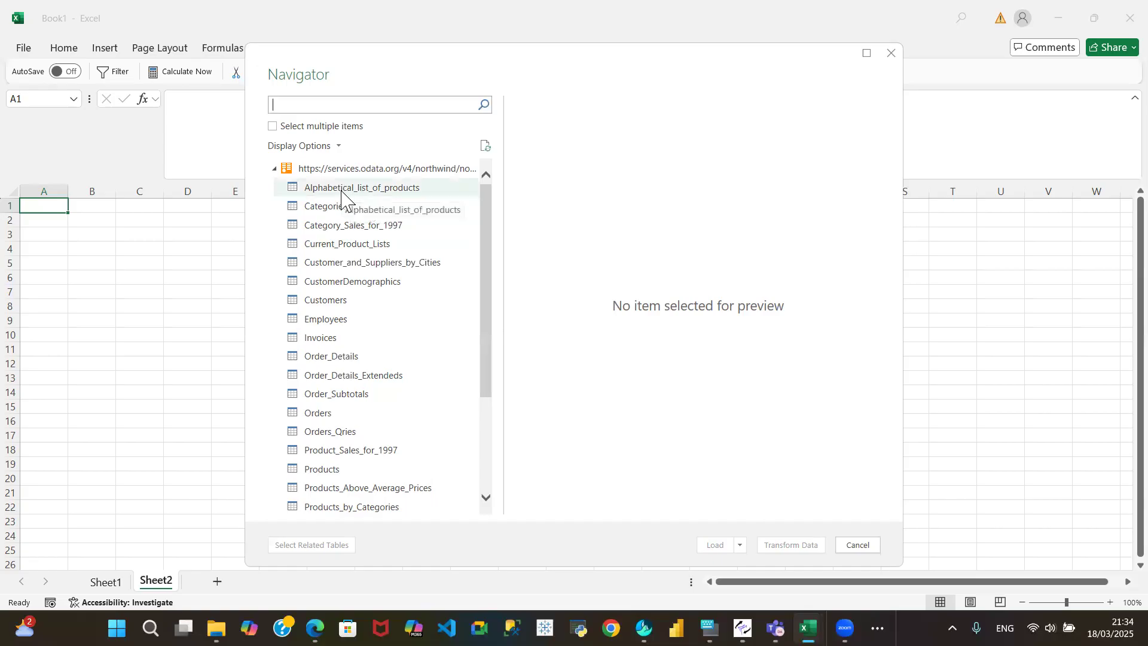
Step: Examine the feed's list of tables and preview the columns of Alphabetical_list_of_products and Categories
left_click(486, 505)
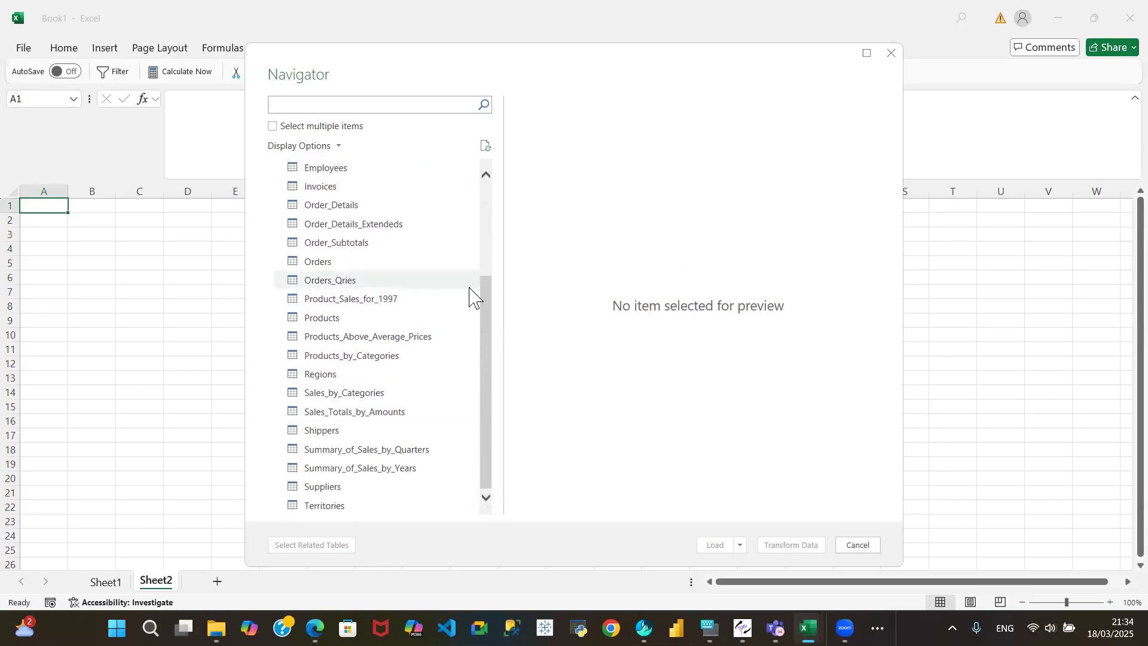
left_click(485, 181)
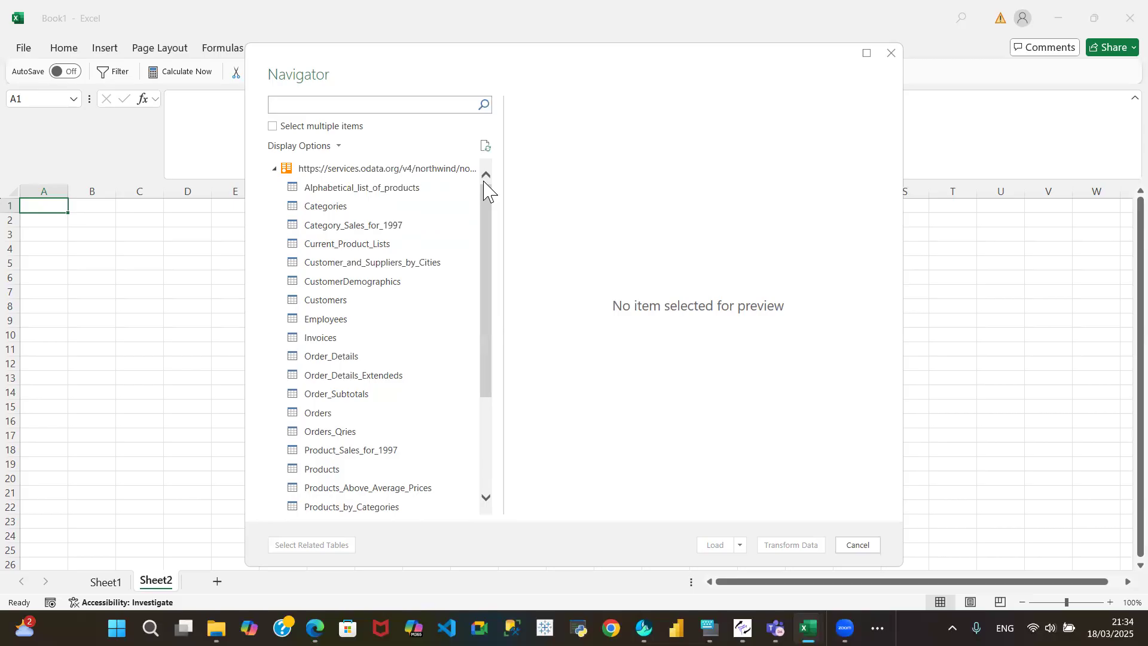
left_click(327, 189)
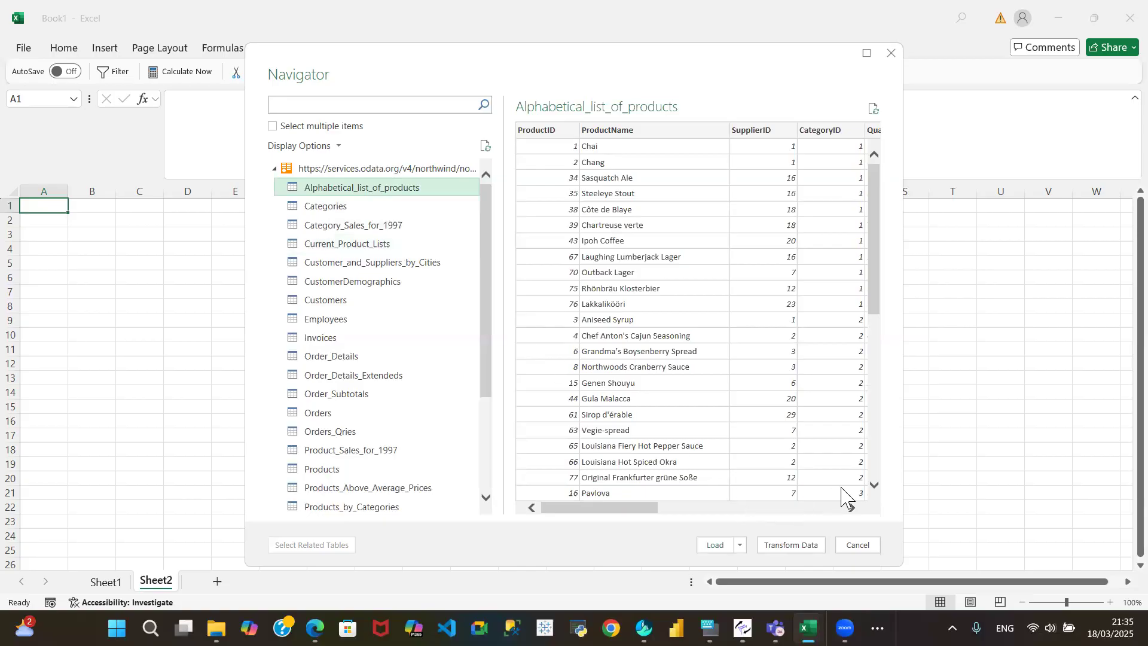
left_click_drag(852, 507, 855, 508)
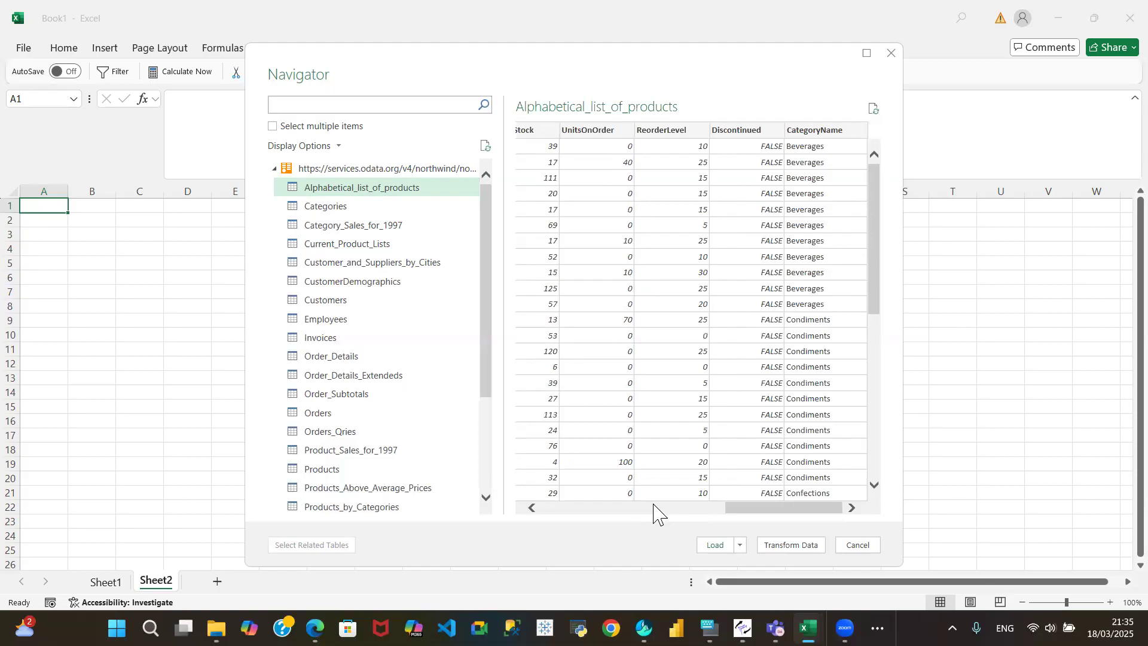
left_click(344, 208)
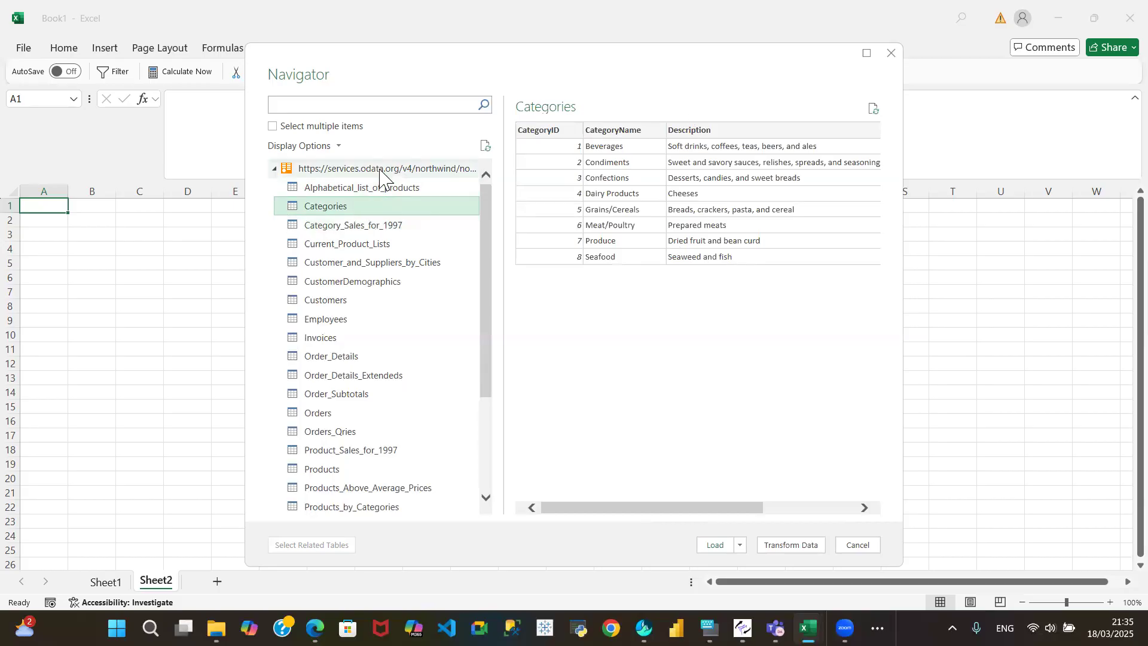
left_click(382, 190)
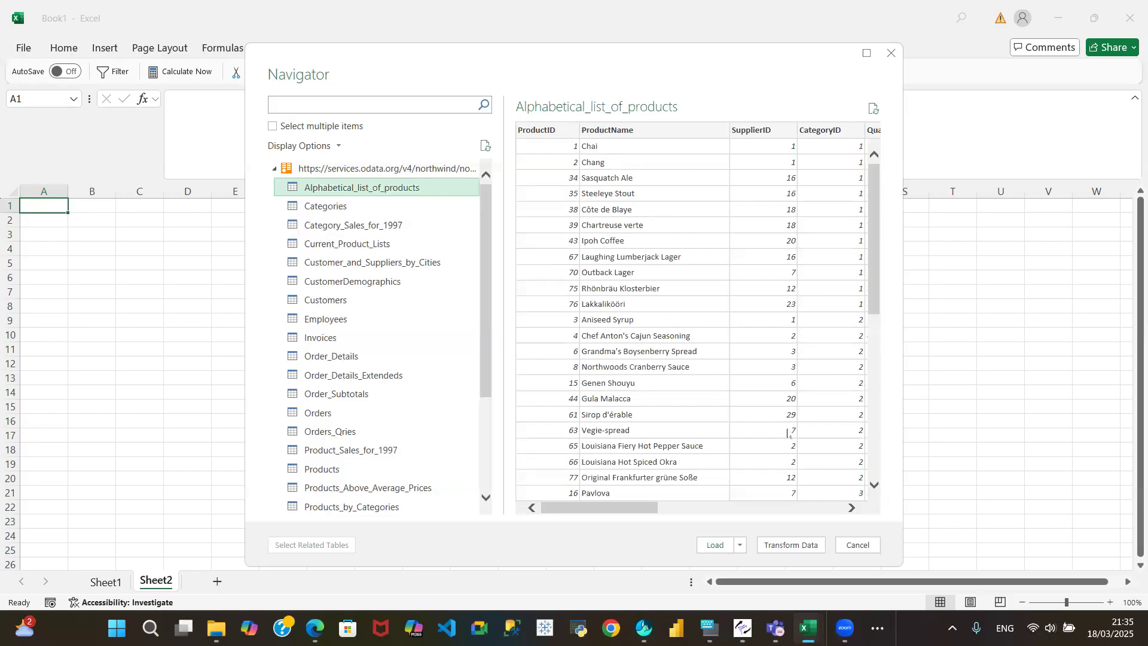
left_click(851, 507)
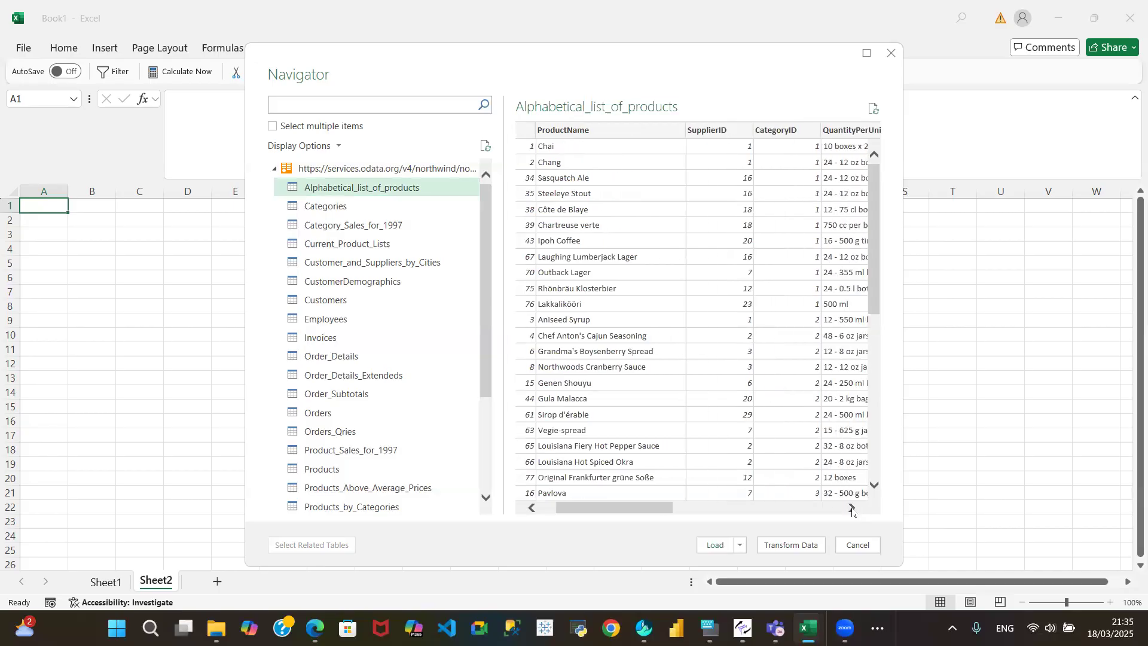
left_click(851, 507)
left_click(851, 507)
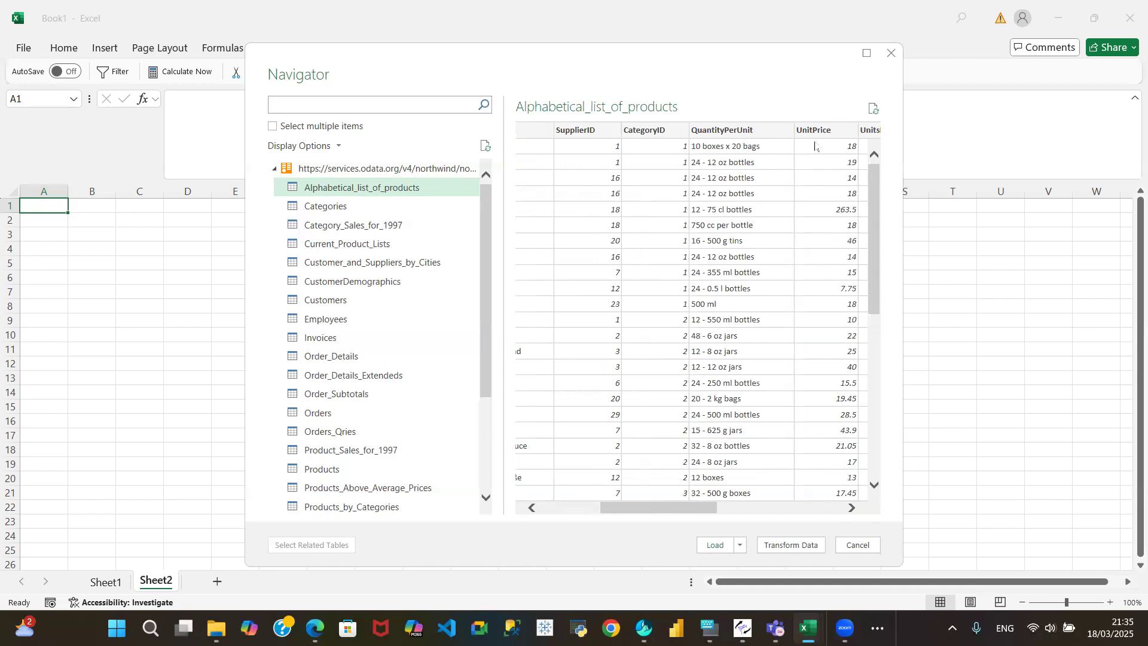
left_click(851, 508)
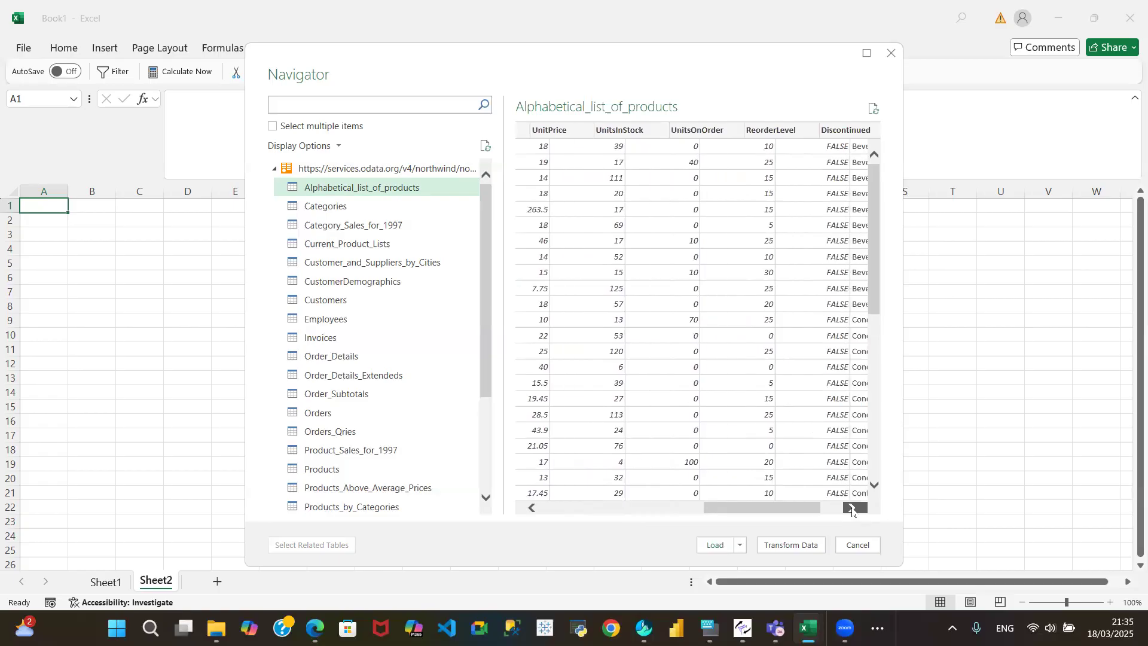
left_click(852, 509)
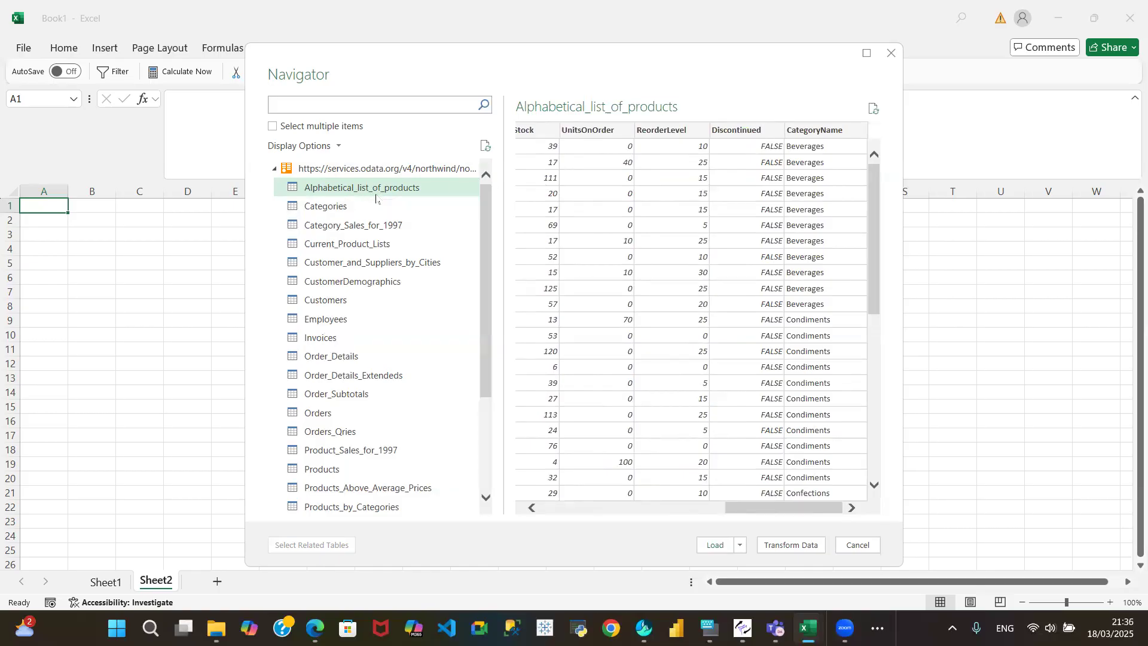
Step: Compare the Categories preview with Alphabetical_list_of_products, looking at the CategoryID column they share
left_click(338, 213)
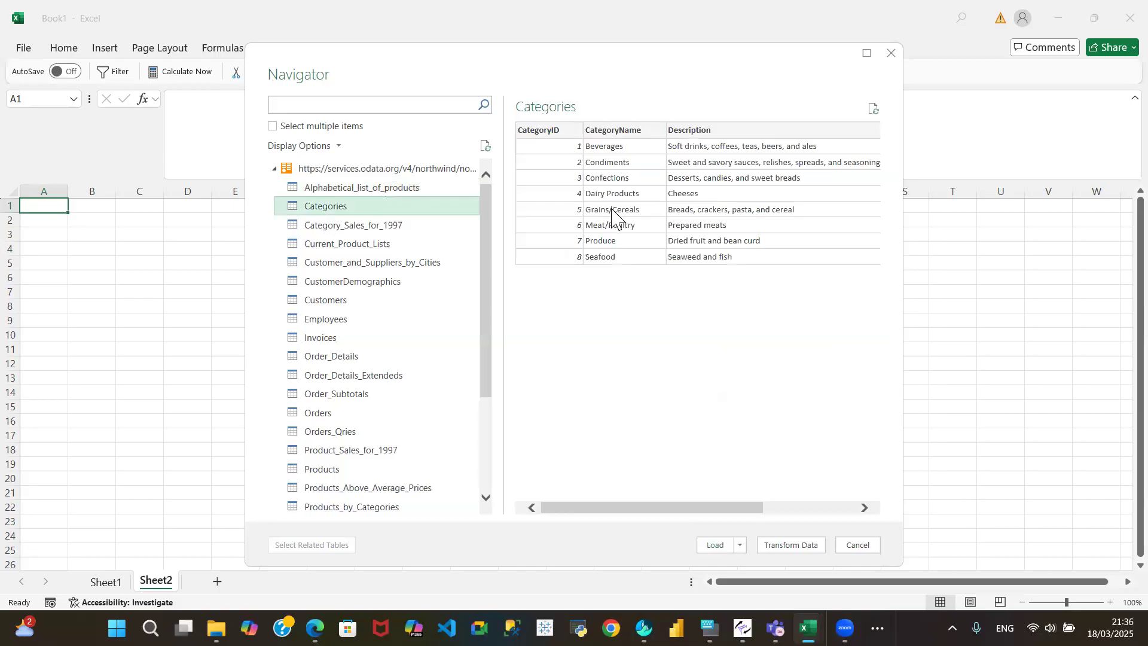
left_click(421, 191)
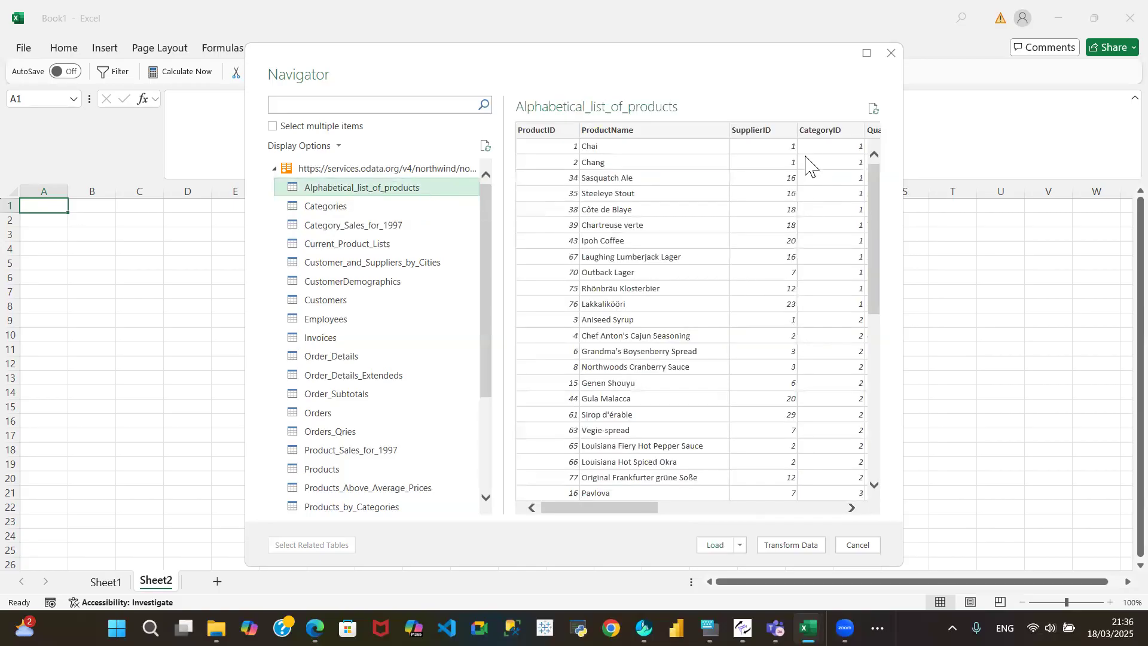
left_click(387, 208)
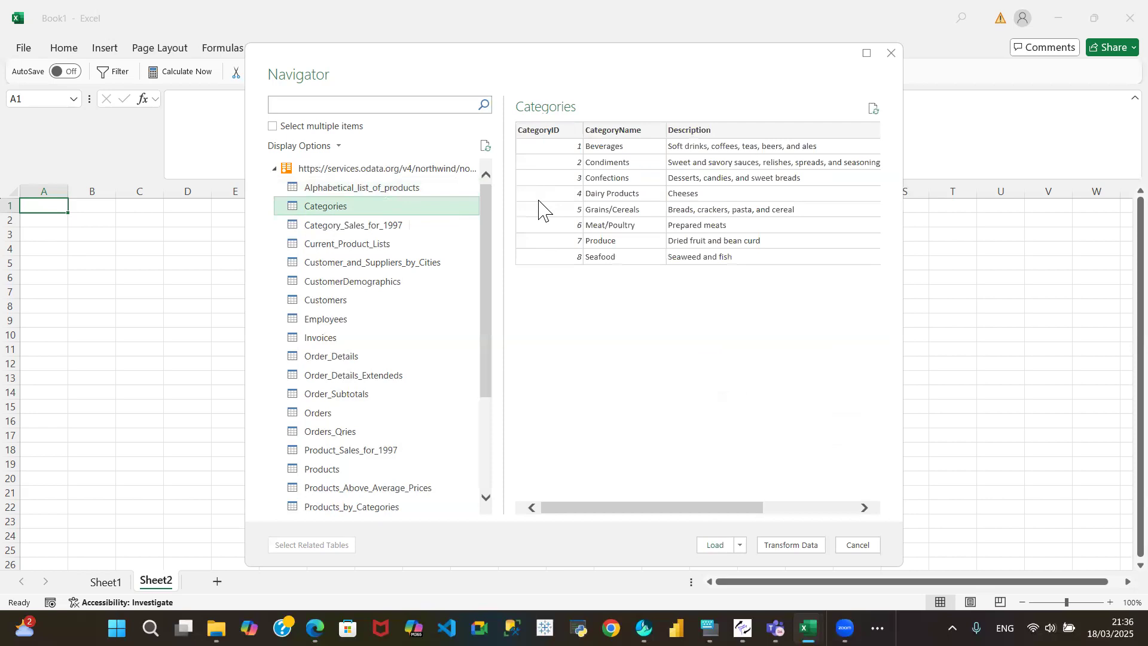
left_click(418, 189)
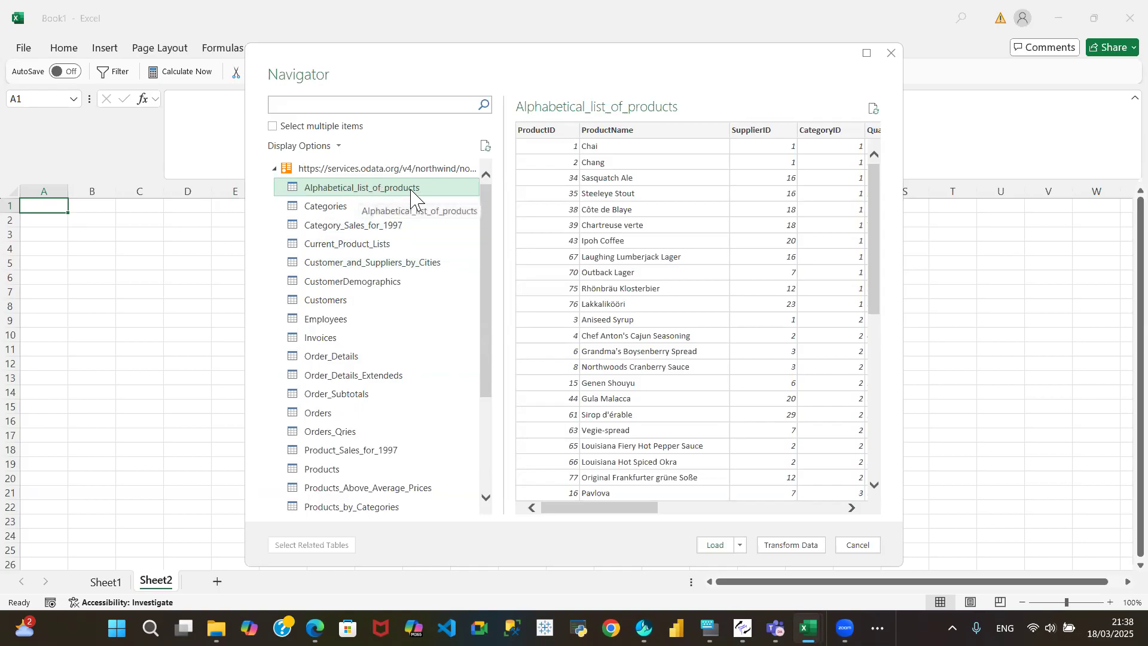
left_click(322, 209)
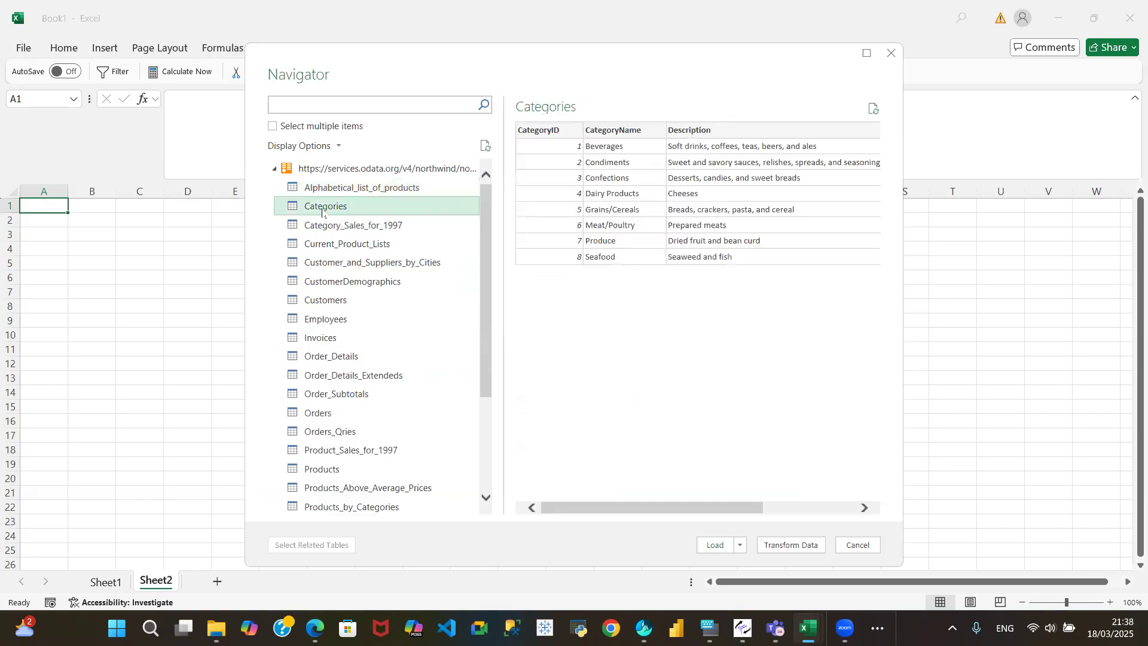
left_click(359, 190)
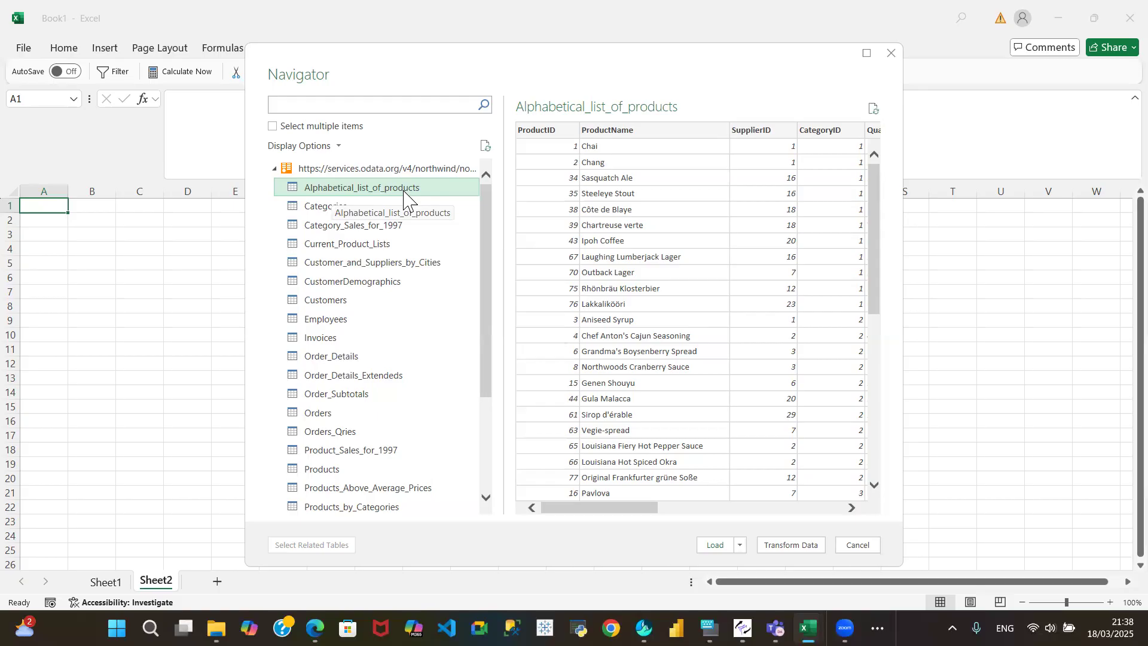
left_click(353, 206)
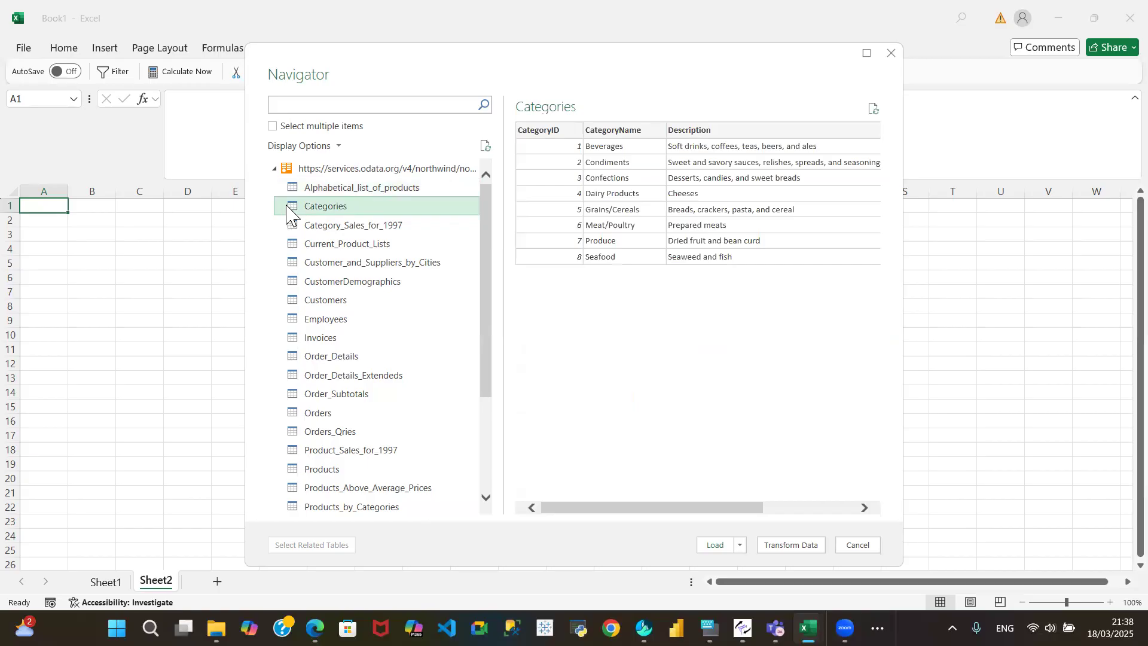
Step: Allow multiple items to be selected and mark the Categories and Alphabetical_list_of_products tables for import, previewing Products for comparison
left_click(274, 127)
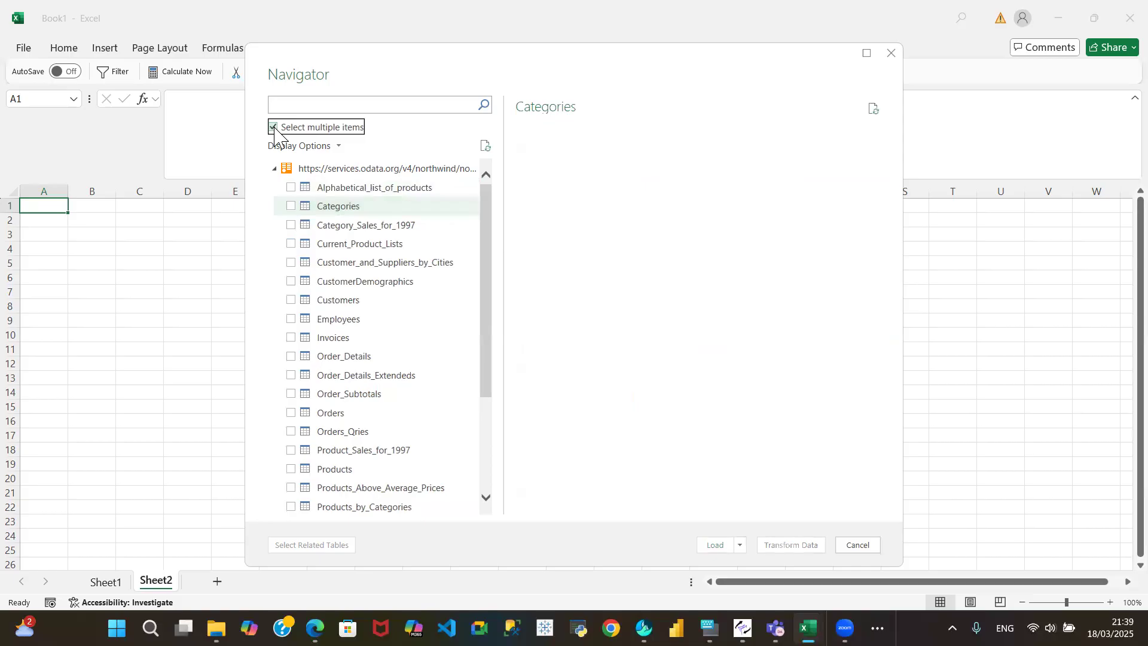
left_click(292, 207)
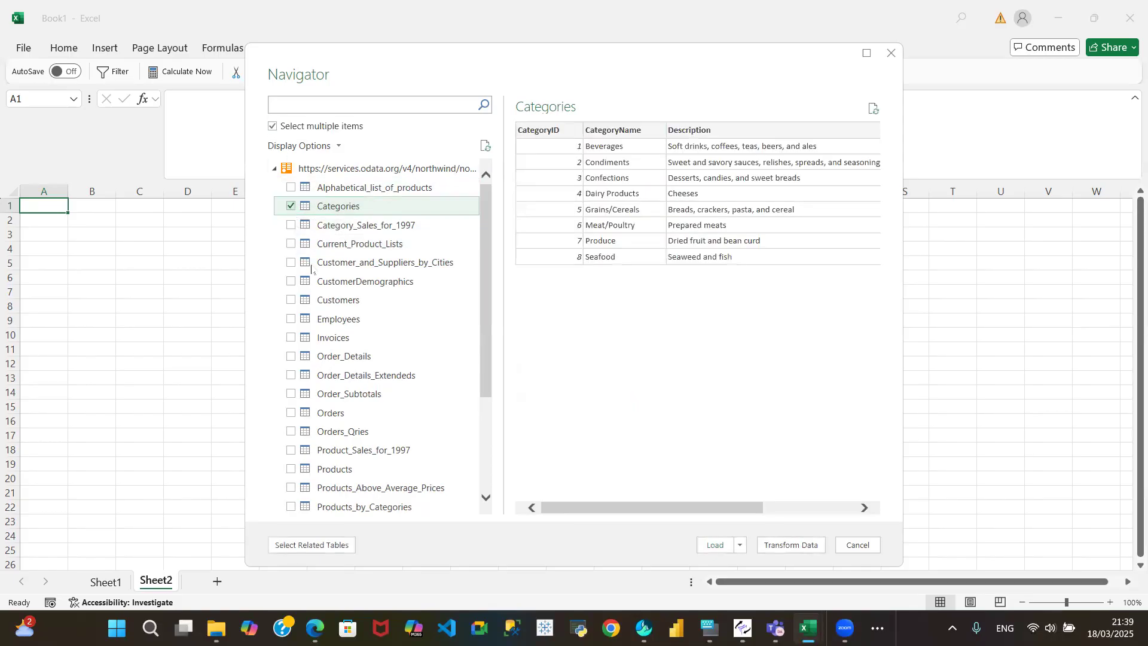
left_click(379, 192)
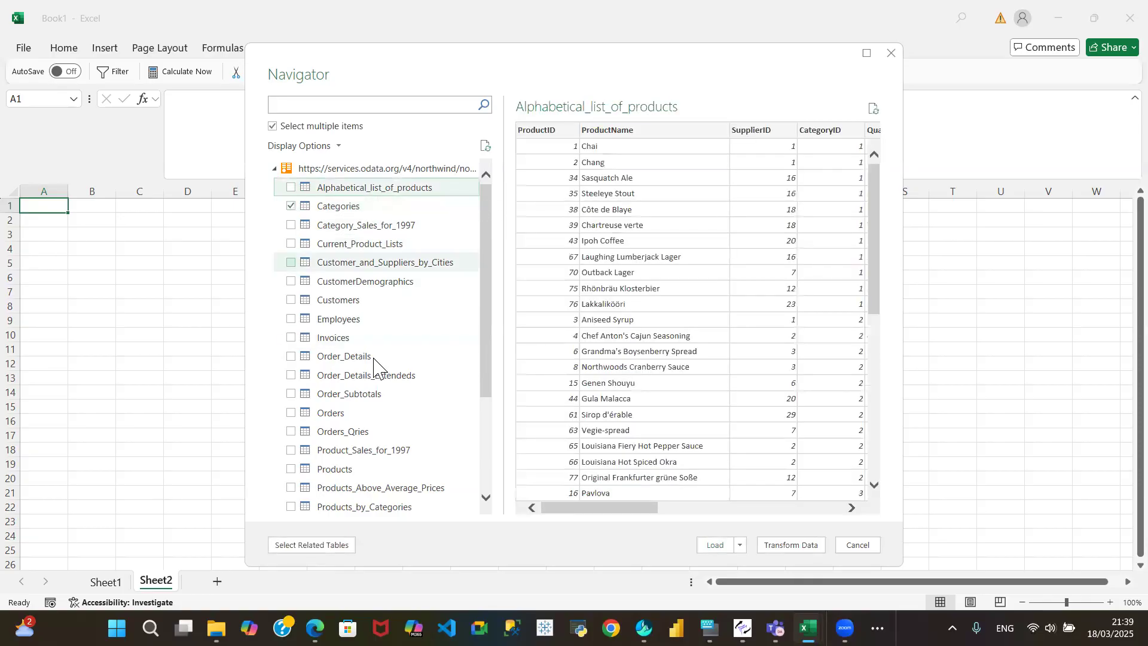
left_click(343, 473)
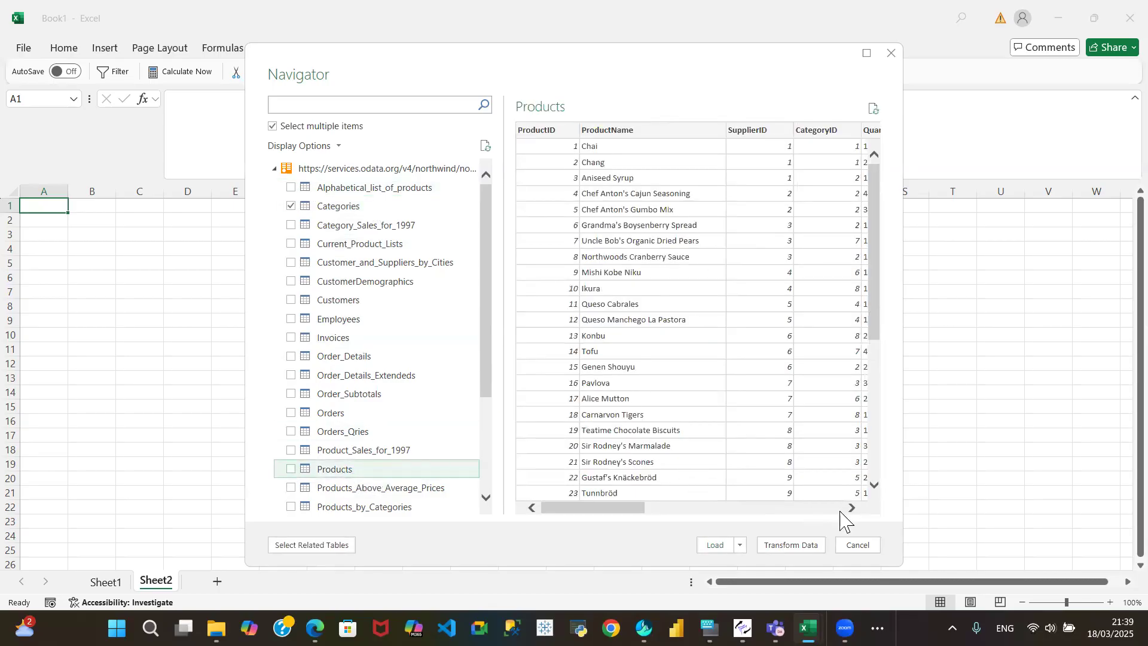
left_click(852, 507)
left_click_drag(854, 509, 854, 509)
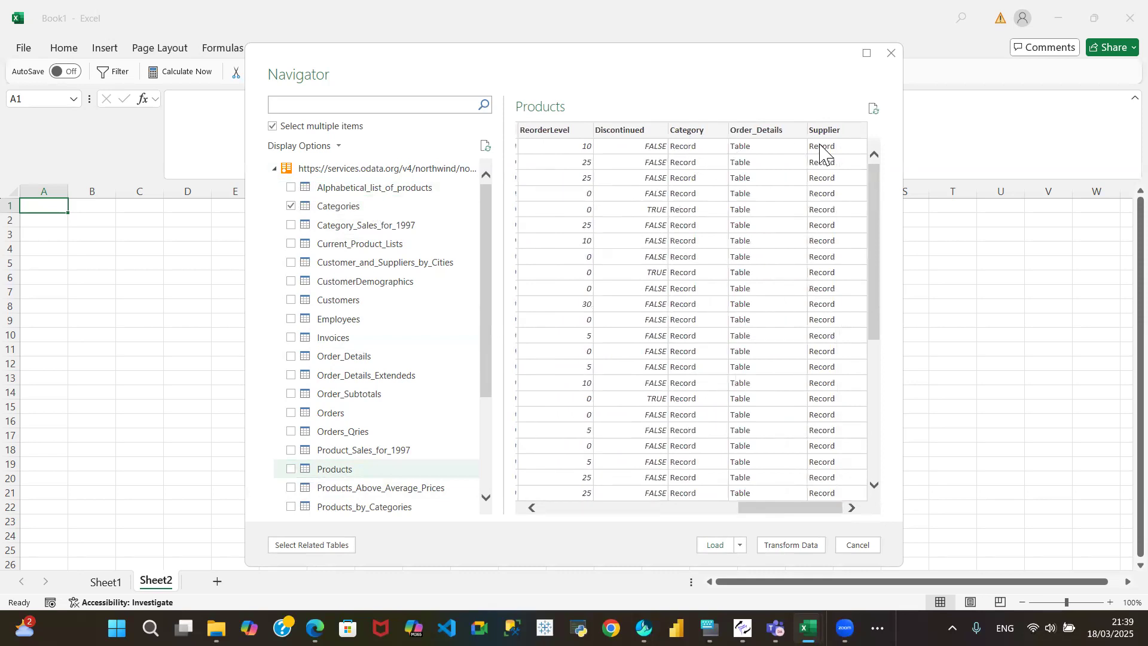
left_click(353, 190)
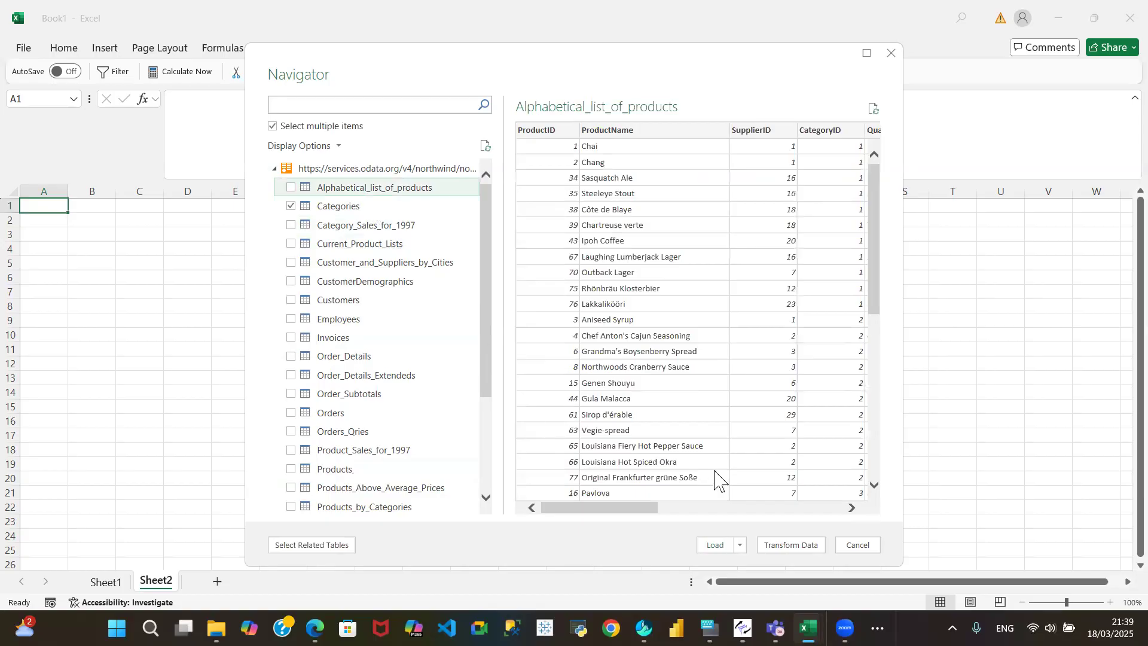
left_click_drag(854, 509, 855, 511)
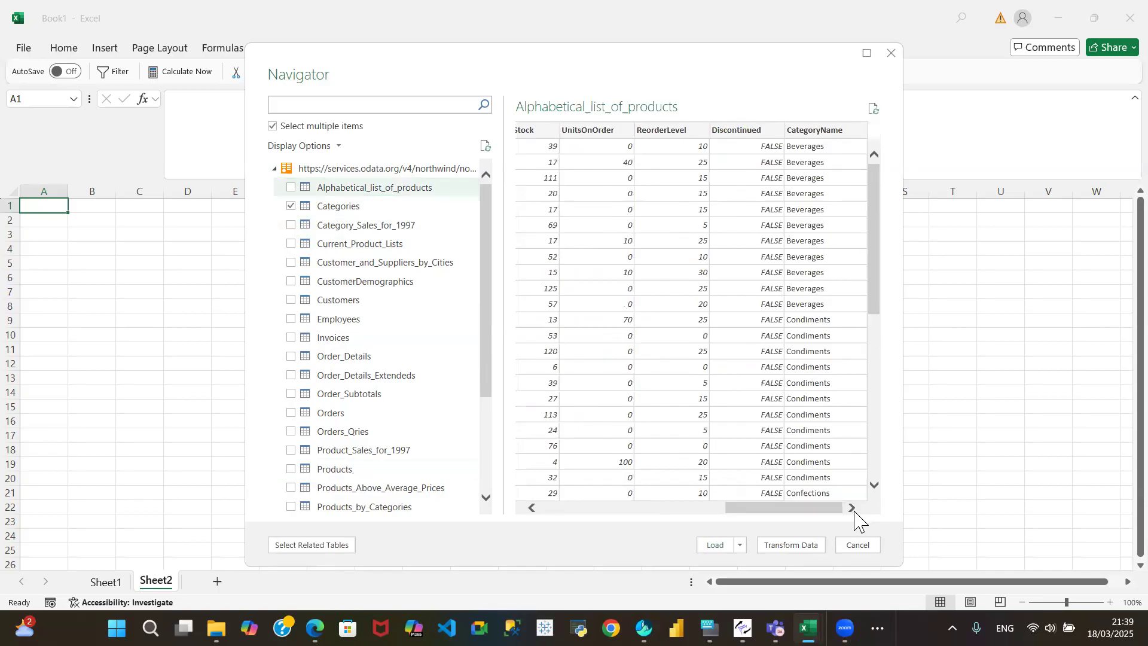
left_click(291, 189)
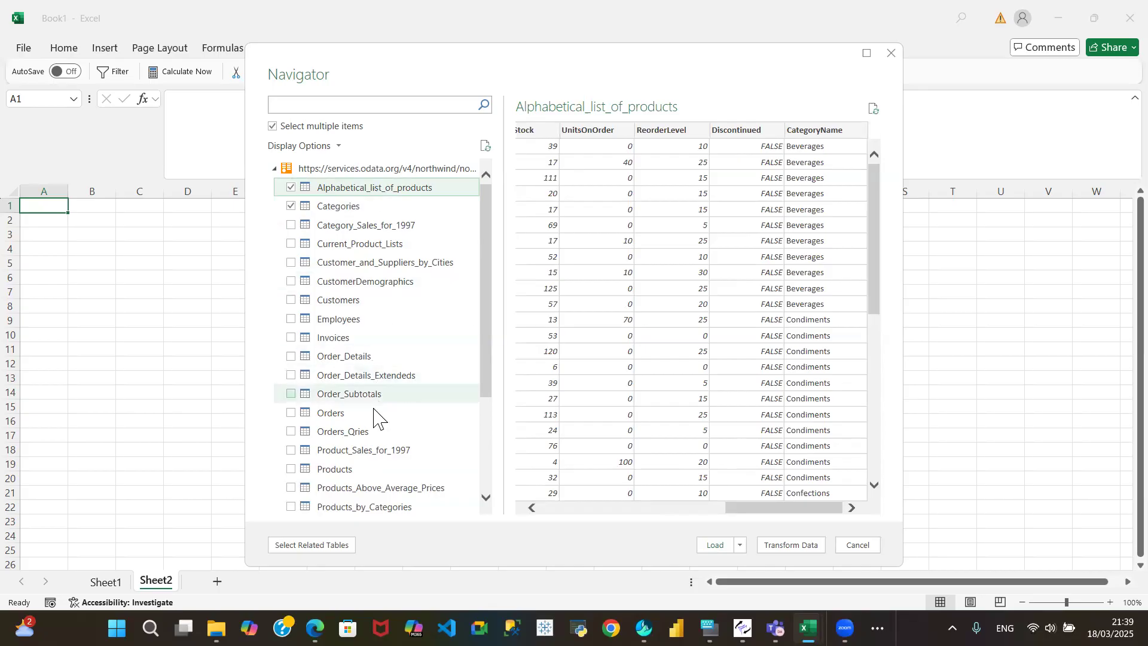
Step: Maximize the Navigator, review all columns of the Products table and mark it for import as well
left_click(345, 472)
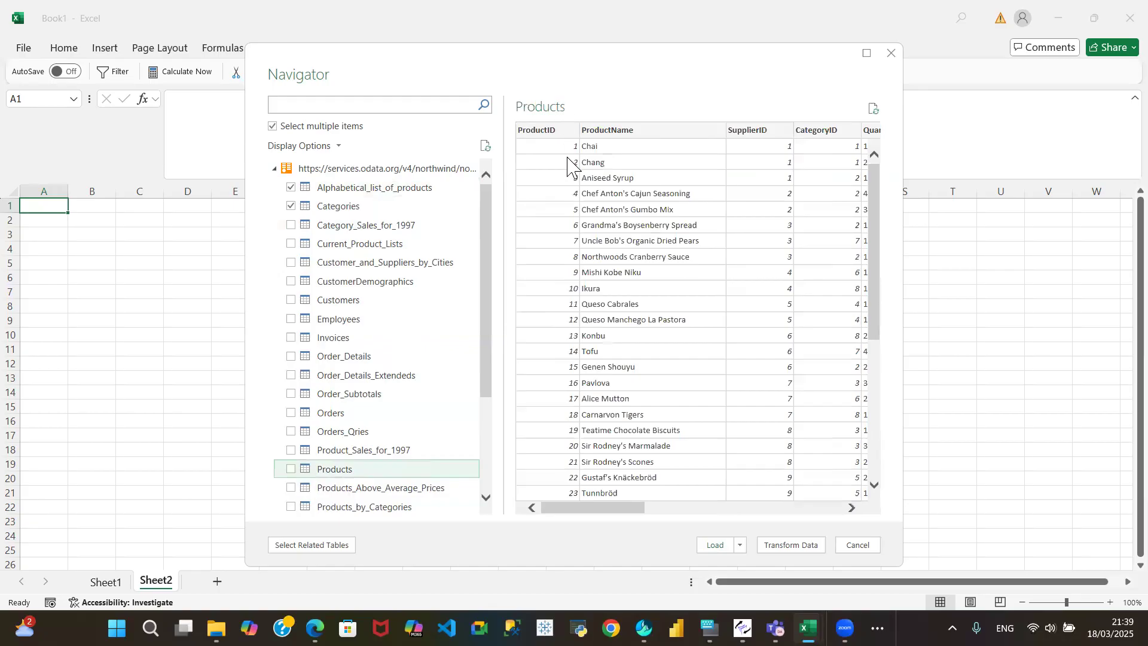
left_click(867, 54)
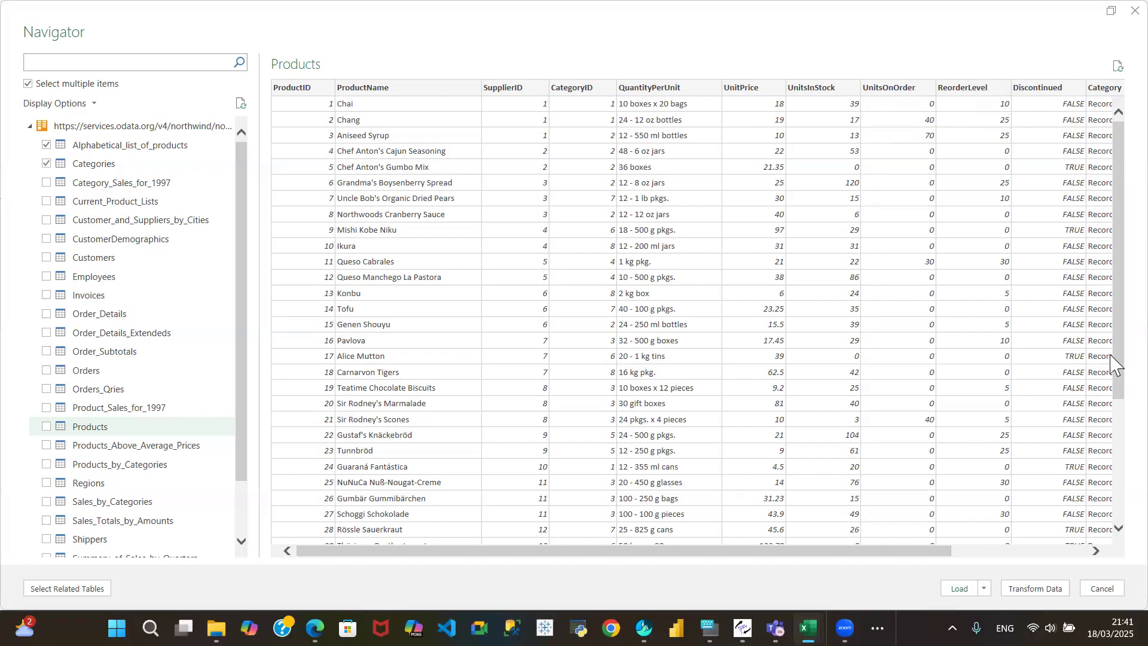
left_click(1096, 551)
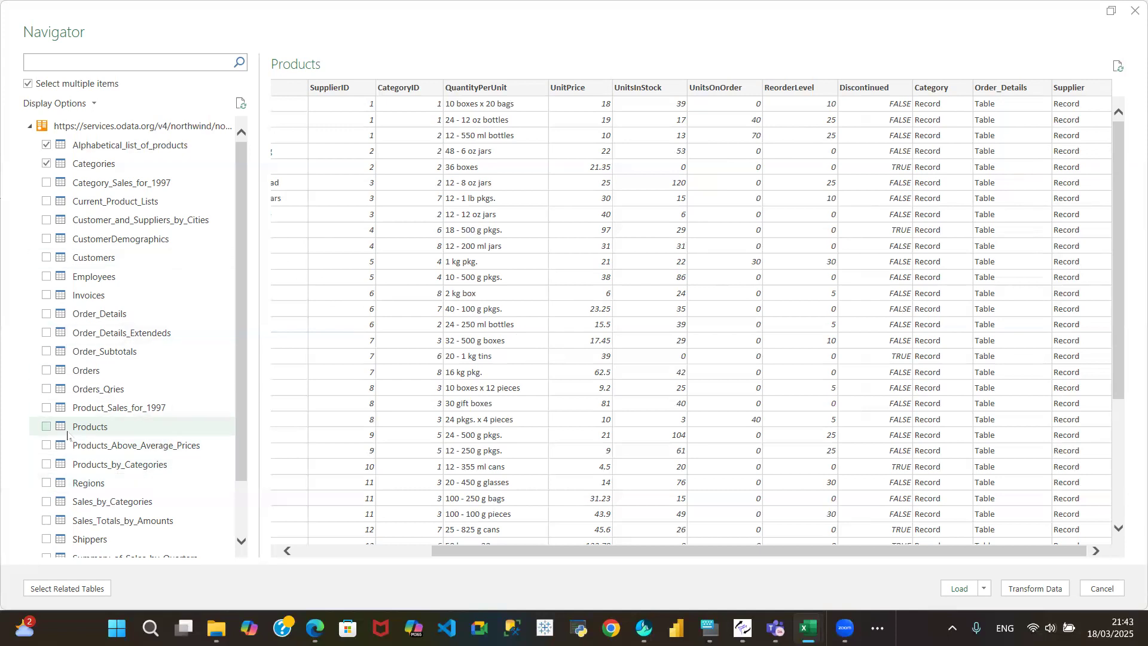
left_click(46, 428)
left_click(300, 551)
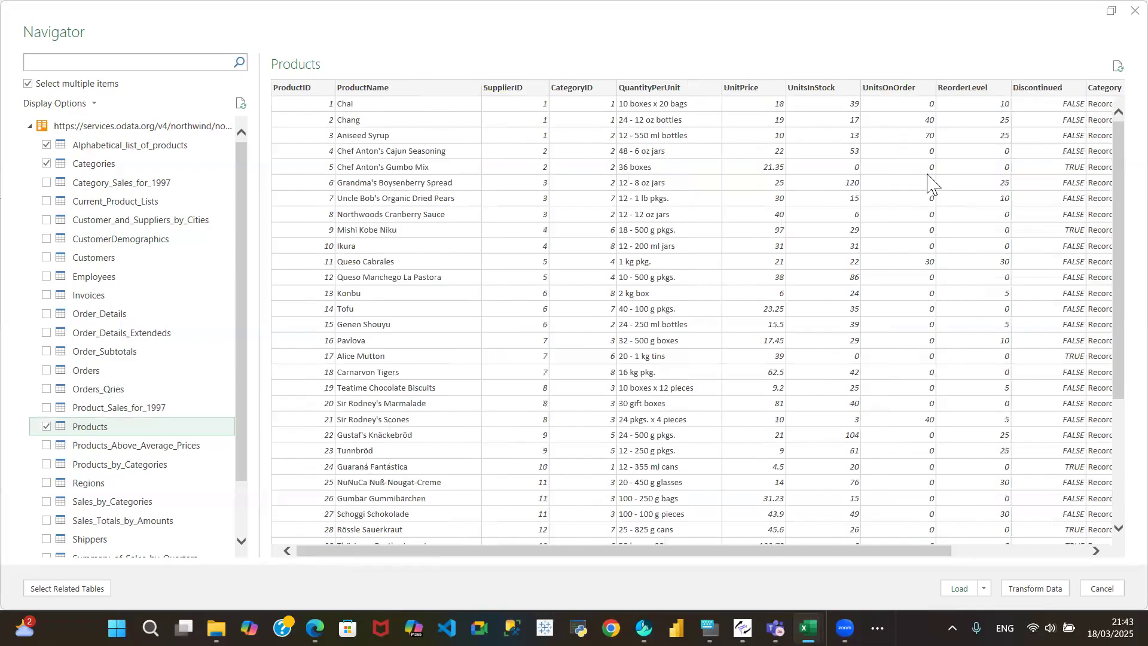
Step: Exclude Alphabetical_list_of_products from the import, review all columns of the Customers table and mark Customers for import
left_click(1079, 551)
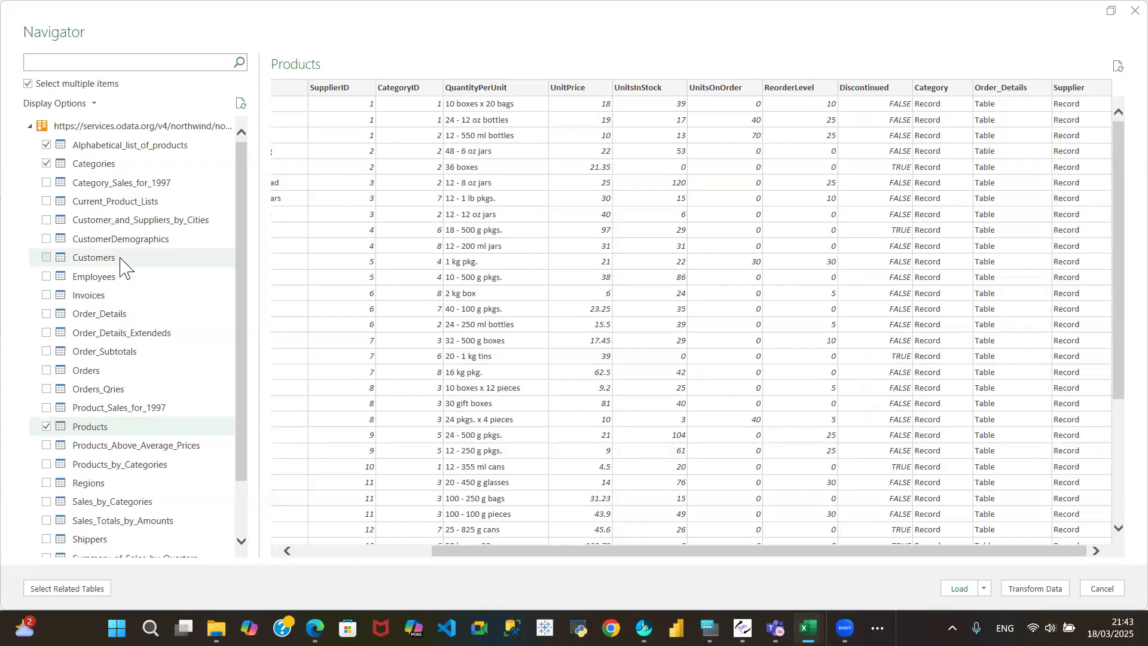
left_click(46, 146)
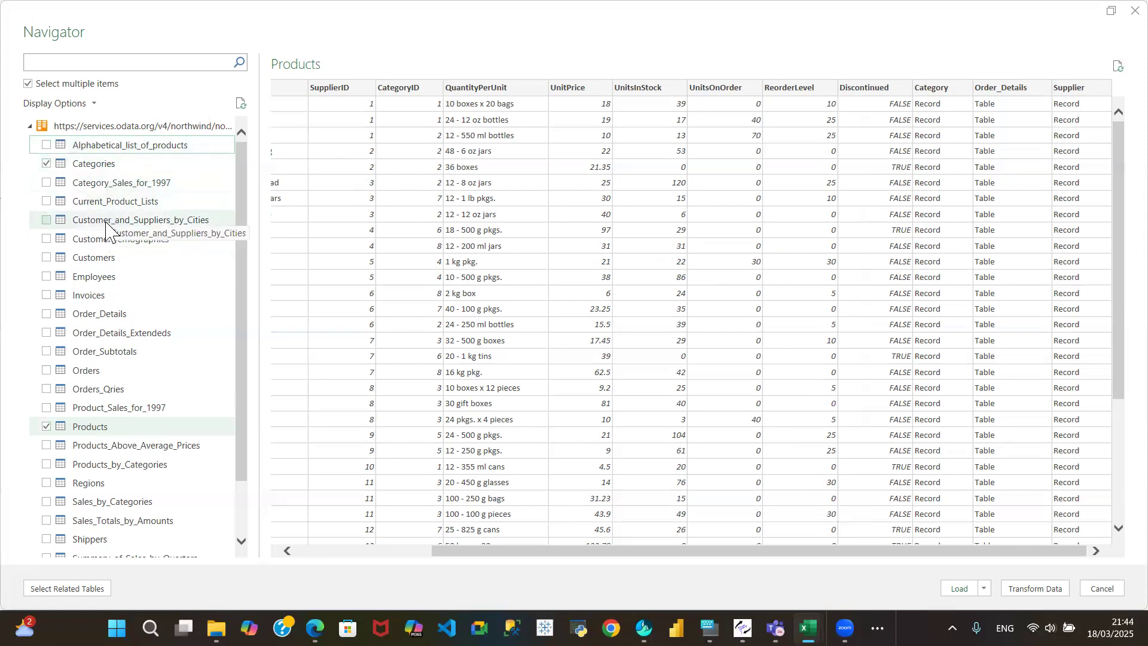
left_click(100, 265)
left_click(99, 258)
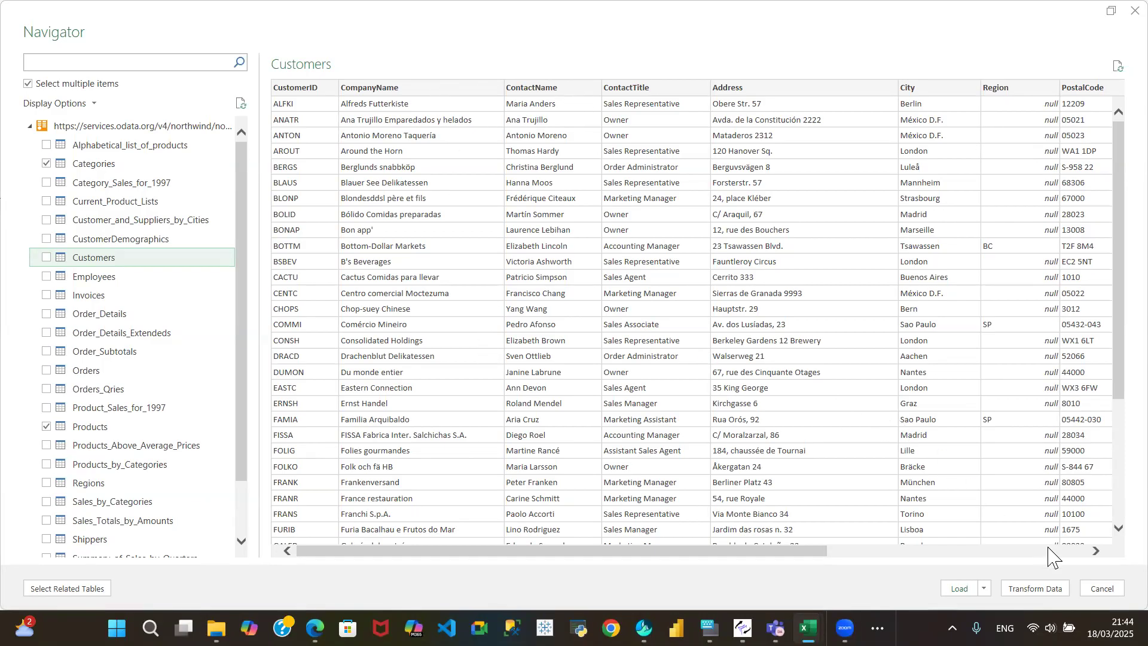
left_click(1085, 550)
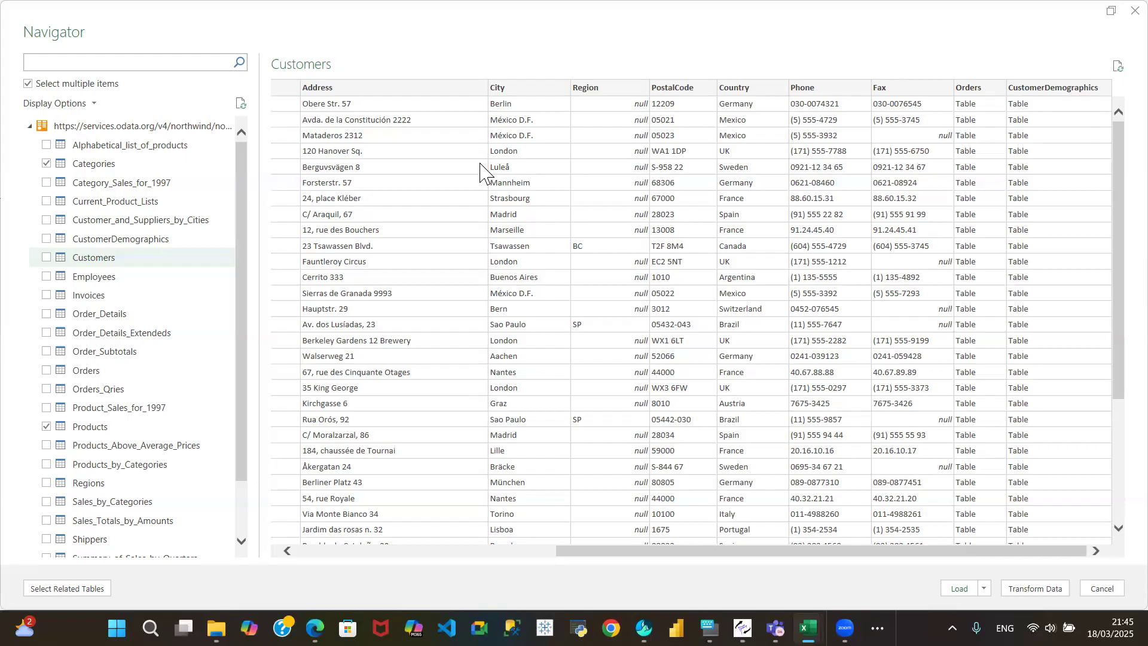
left_click(48, 258)
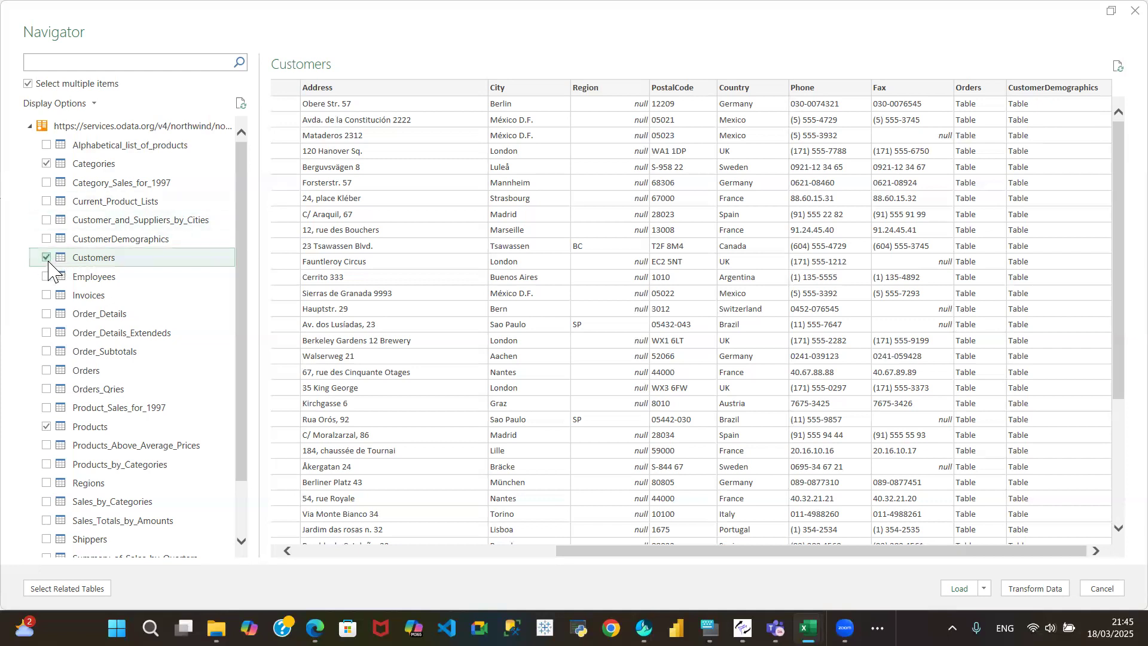
Step: Mark the Employees, Order_Details and Orders tables for import, previewing Invoices and Order_Details_Extendeds without marking them
left_click(85, 280)
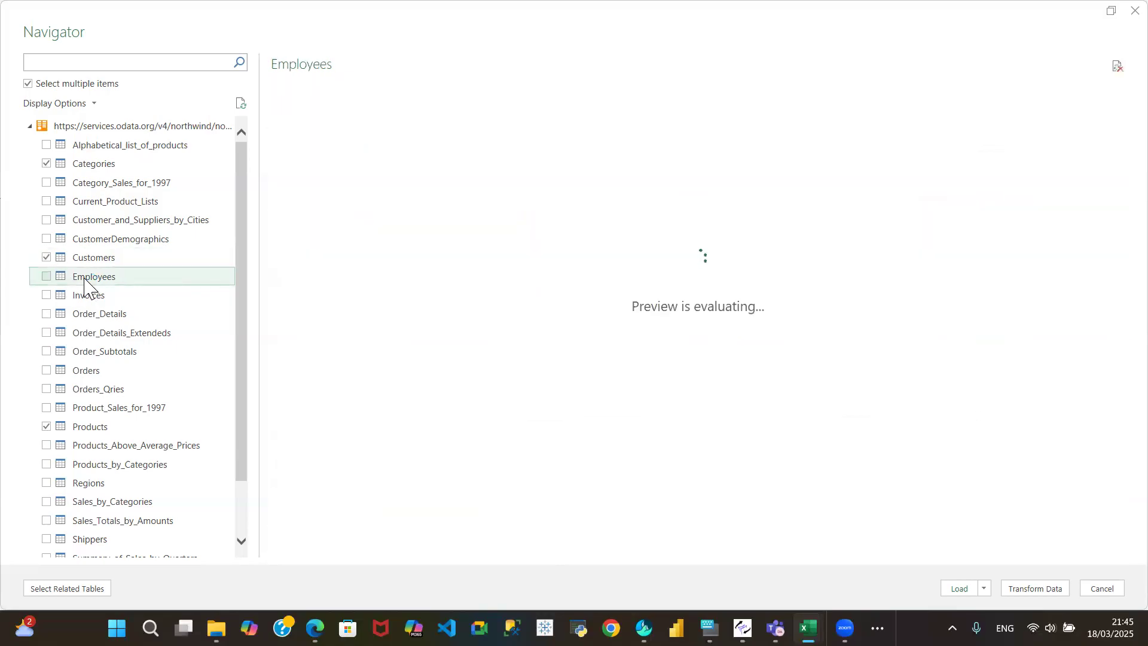
left_click(46, 277)
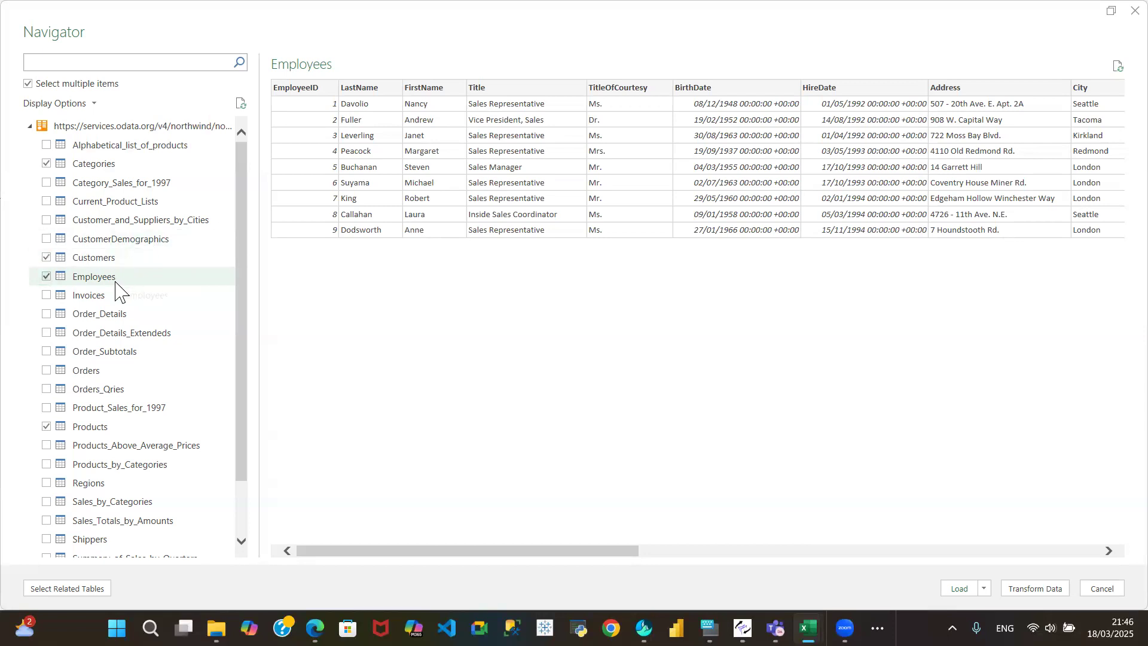
left_click(88, 296)
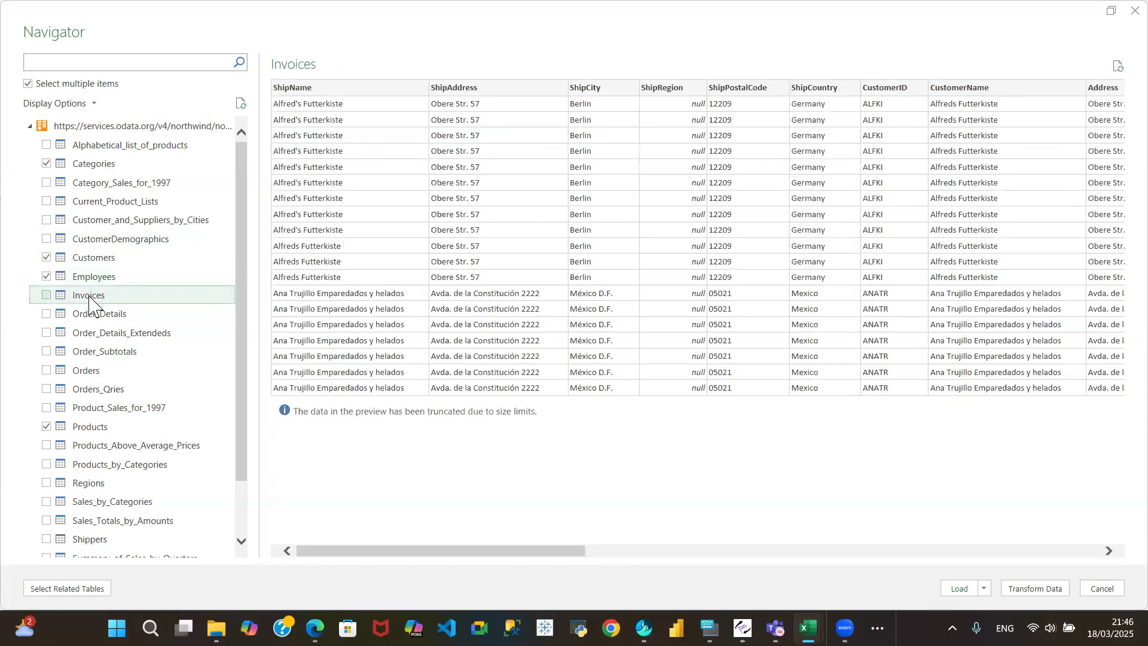
left_click(94, 315)
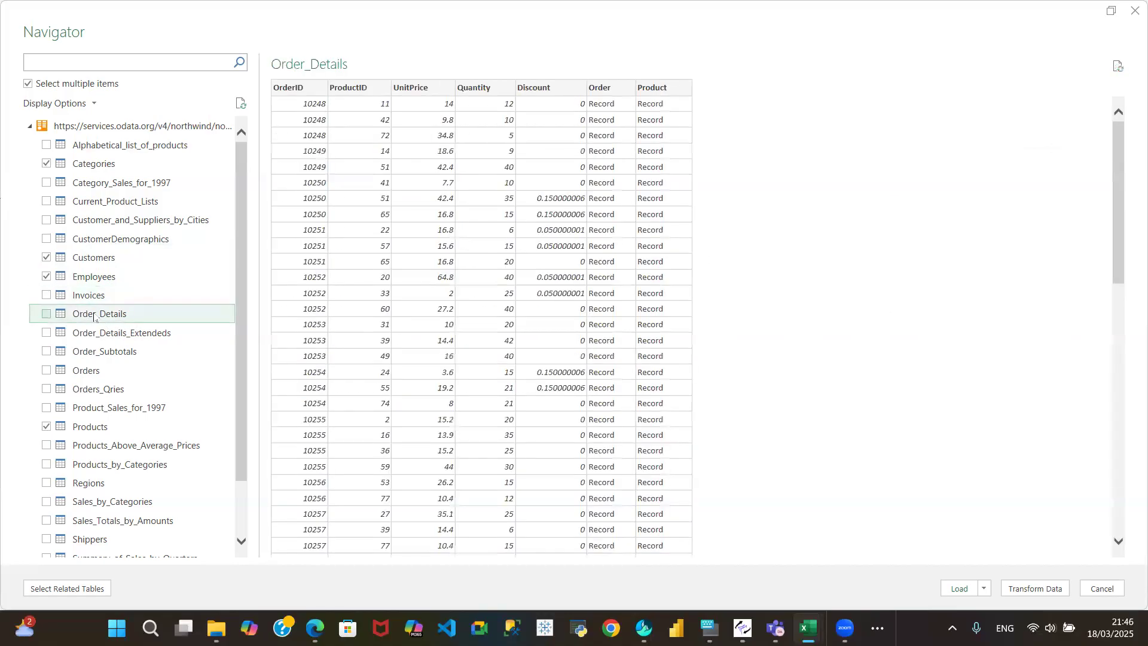
left_click(46, 314)
left_click(108, 332)
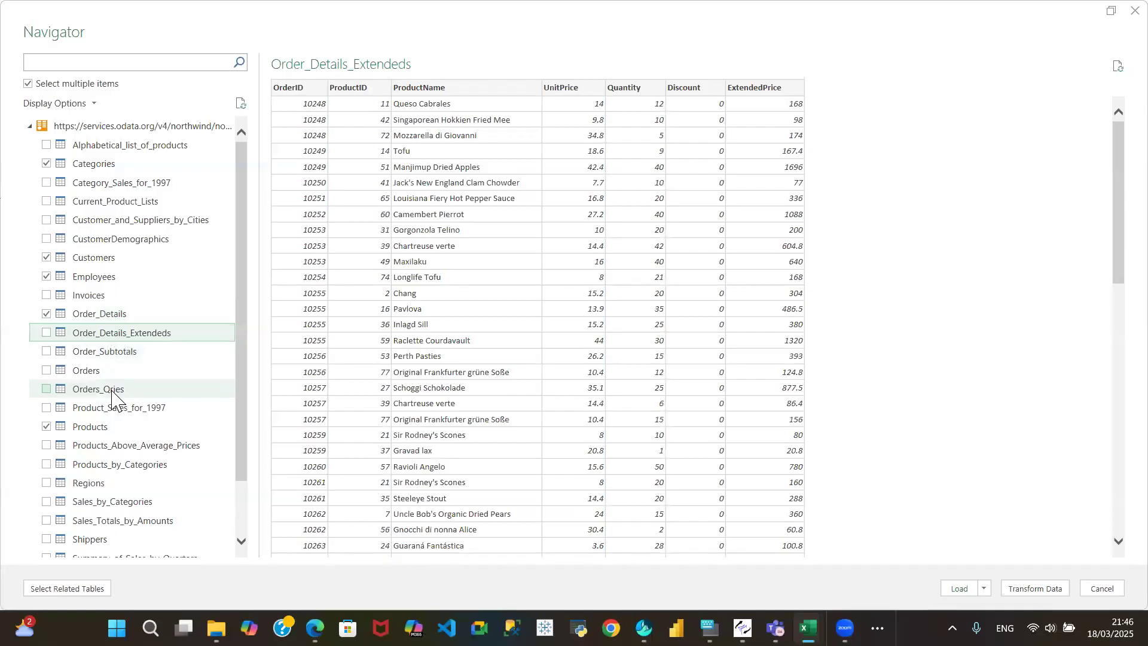
left_click(46, 371)
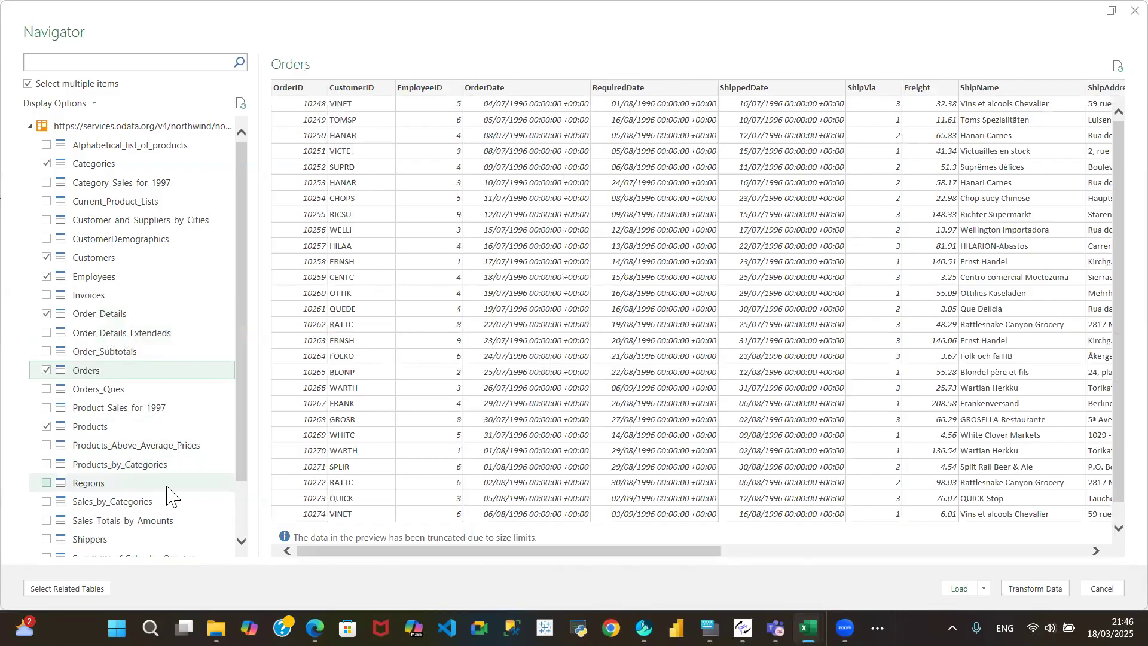
Step: Mark the Regions, Shippers and Suppliers tables for import as well
left_click(48, 487)
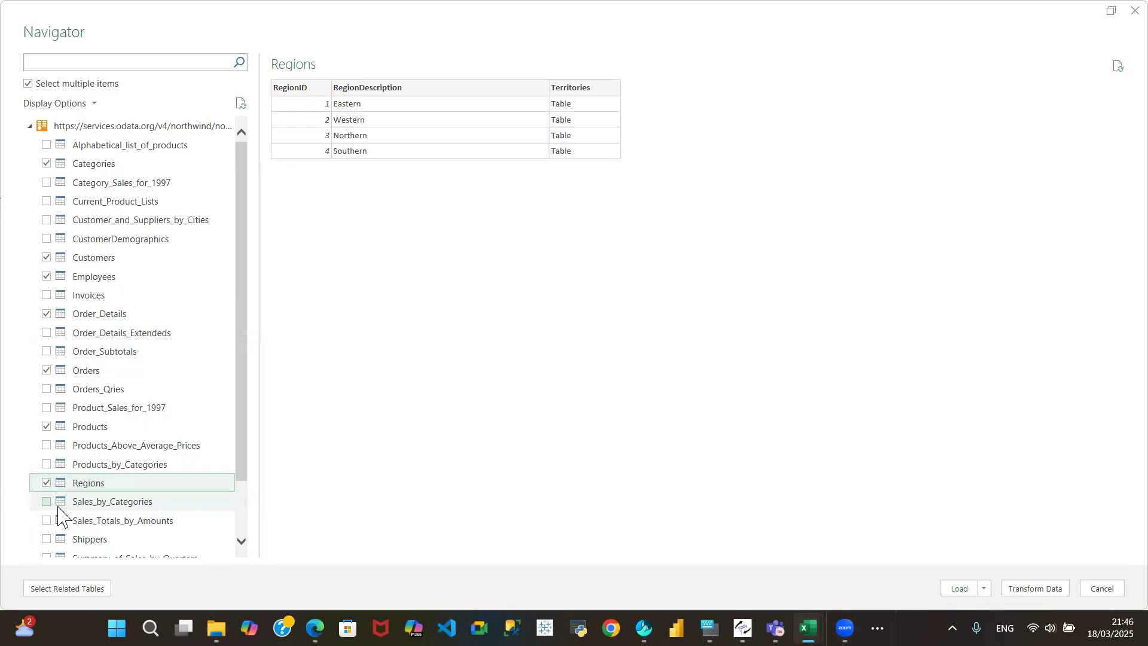
left_click(47, 540)
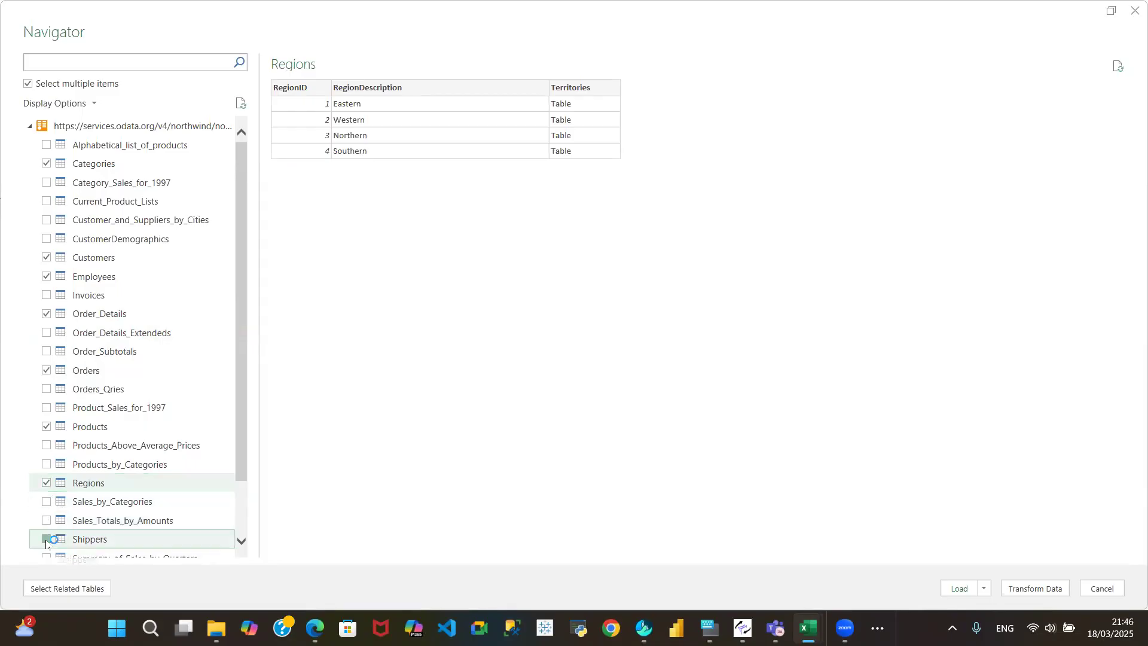
left_click(242, 541)
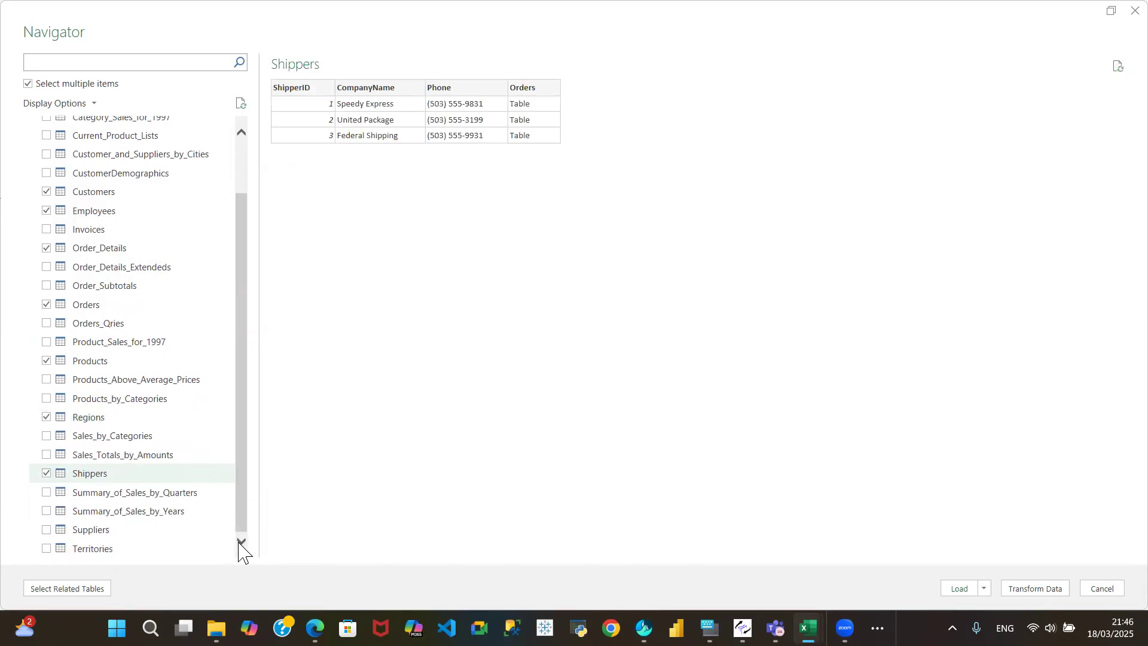
left_click(46, 530)
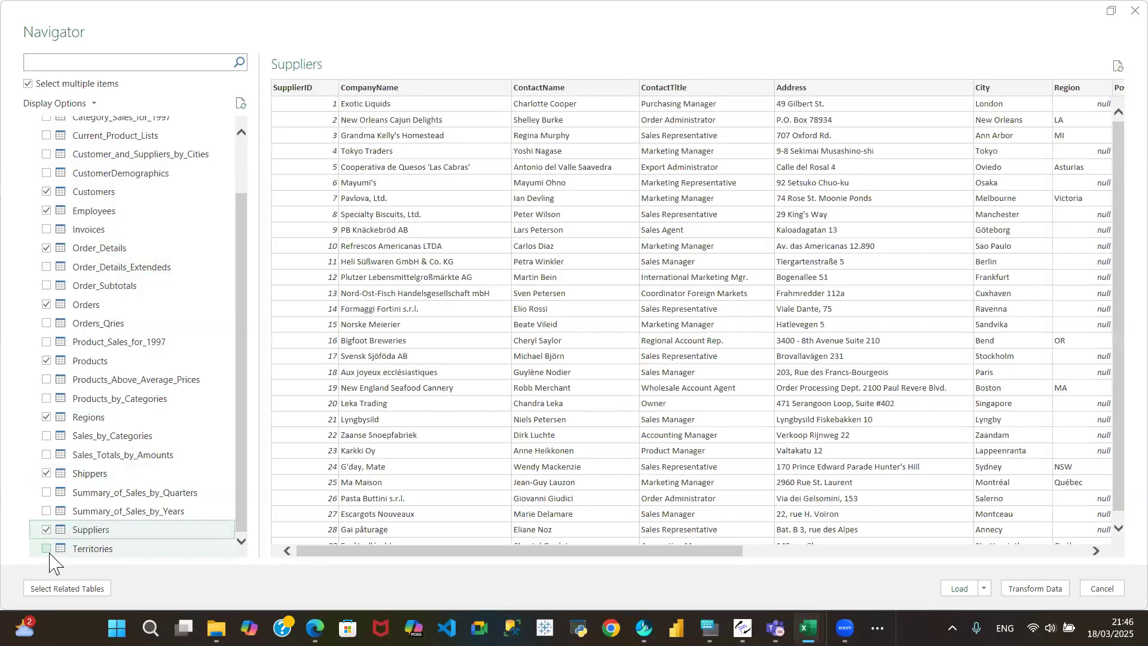
Step: Preview the Territories and Regions tables, leave Territories out of the import, and open the marked tables for transformation in Power Query Editor
left_click(47, 549)
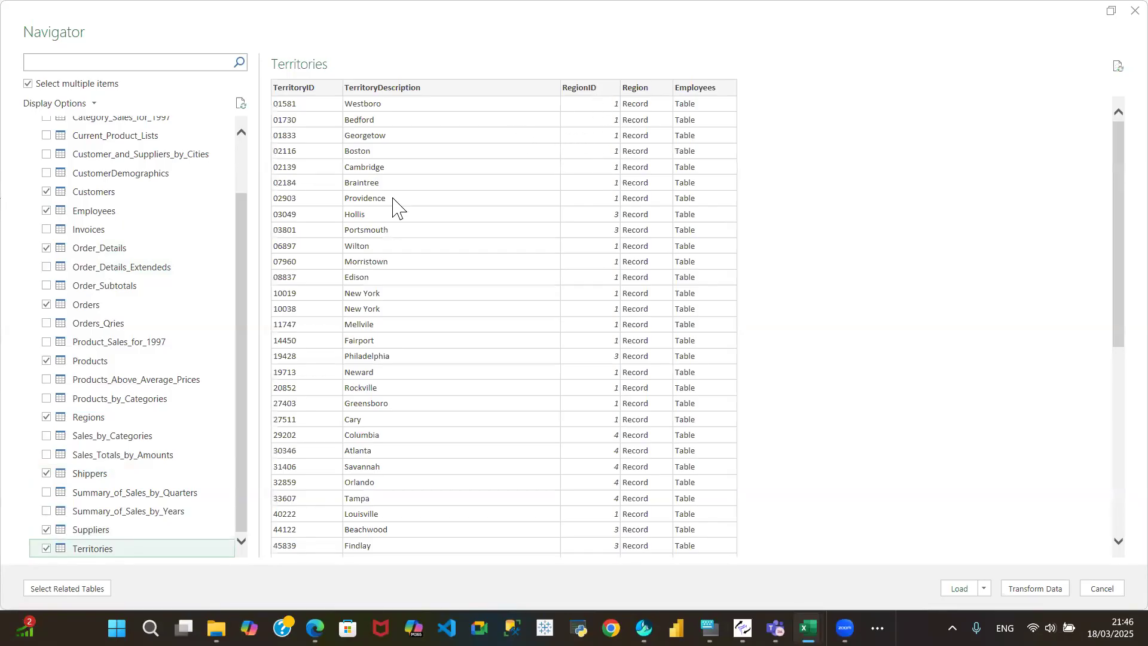
left_click(47, 549)
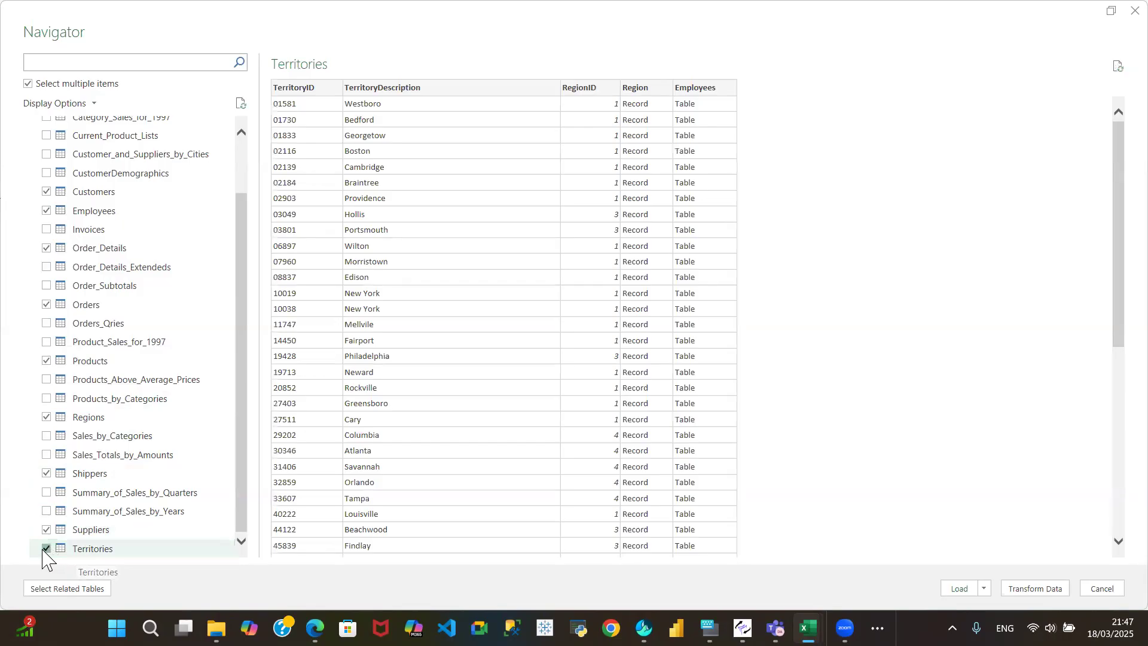
left_click(82, 421)
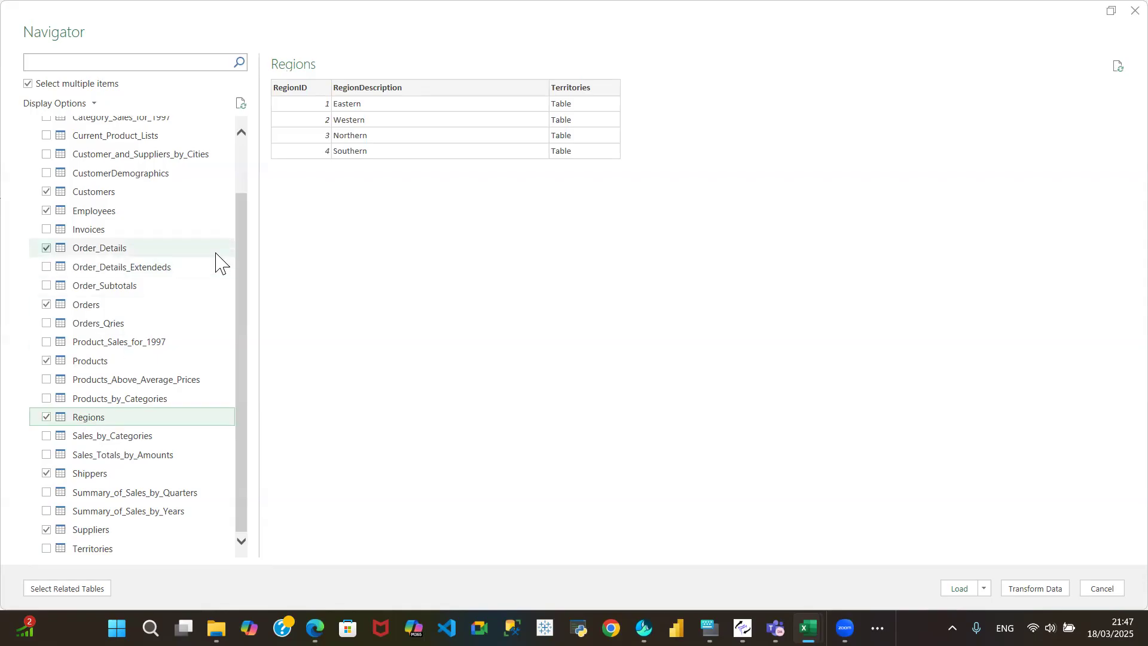
left_click(239, 150)
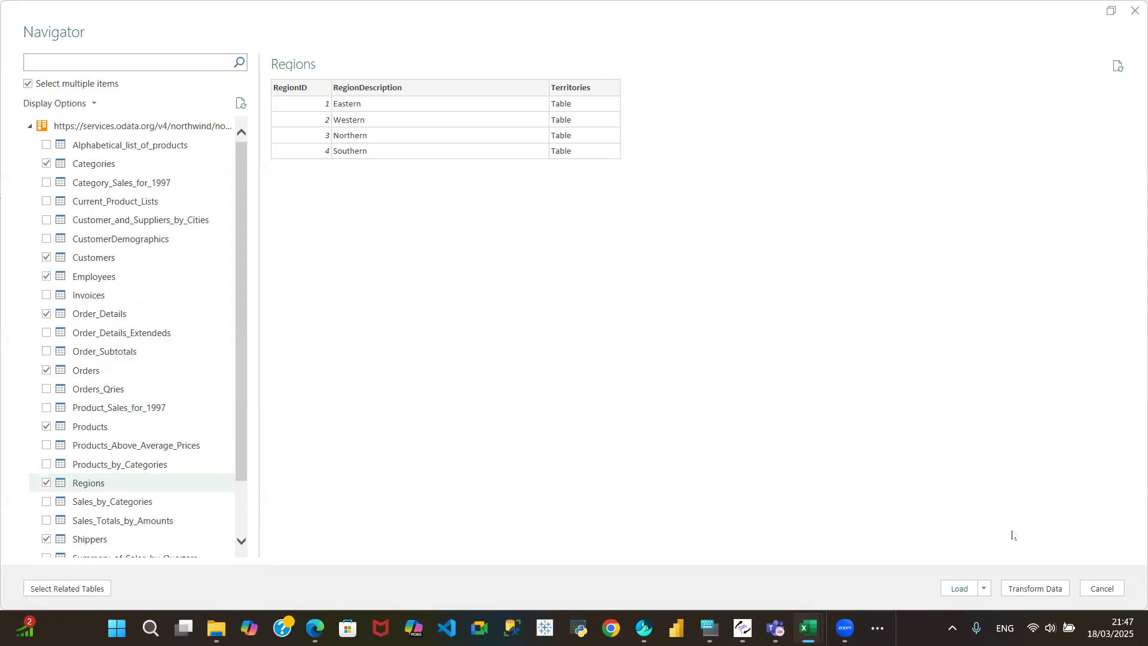
left_click(1034, 589)
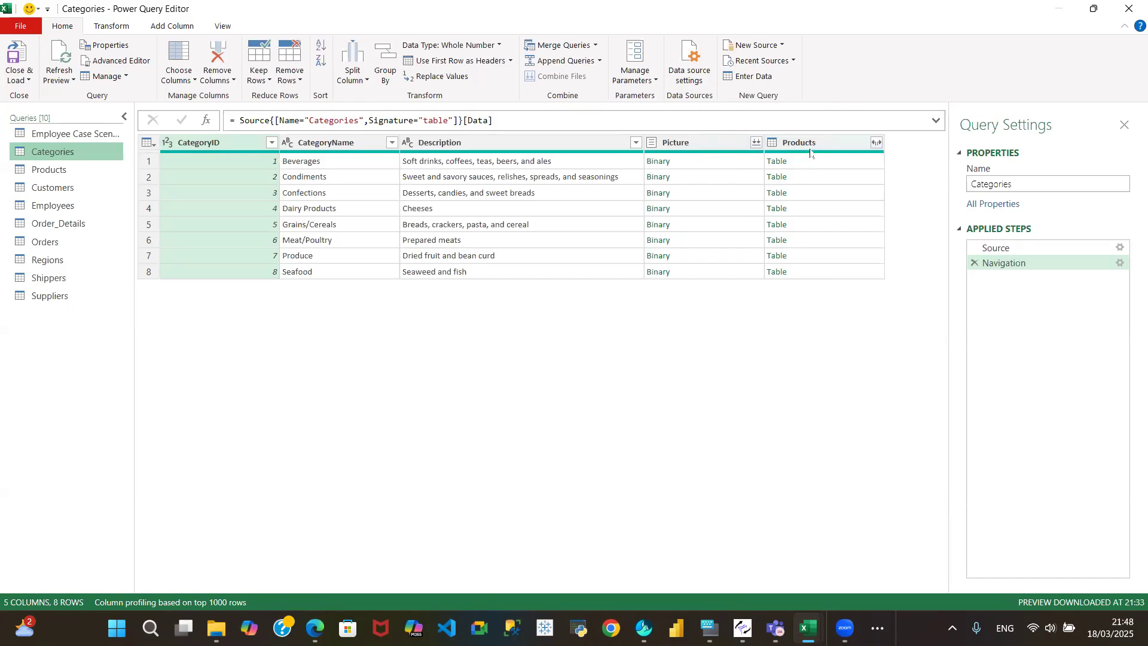
Step: Check the expand options of the Products column in Categories without applying them, and try to combine the files in the Picture column
left_click(876, 143)
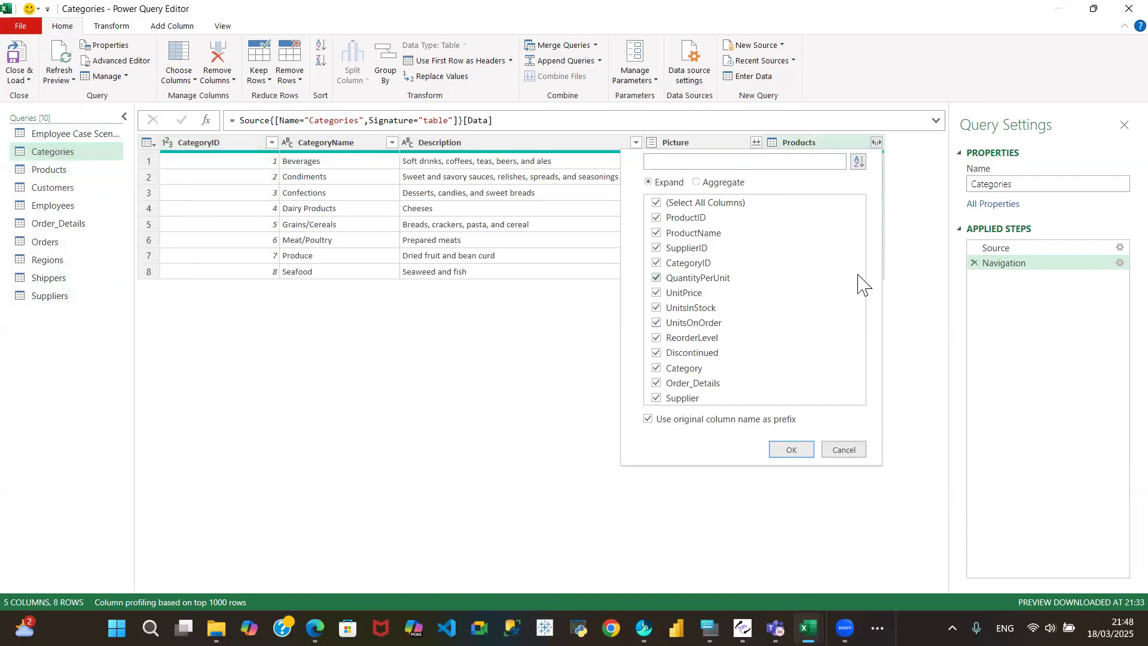
left_click(845, 447)
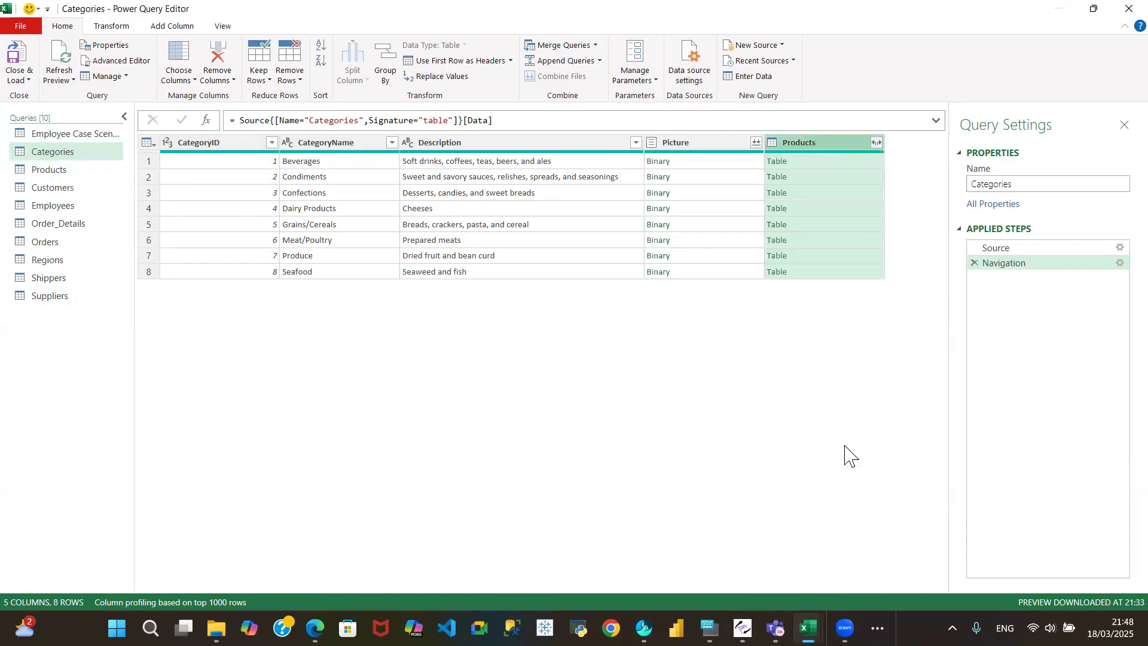
left_click(757, 144)
left_click(757, 144)
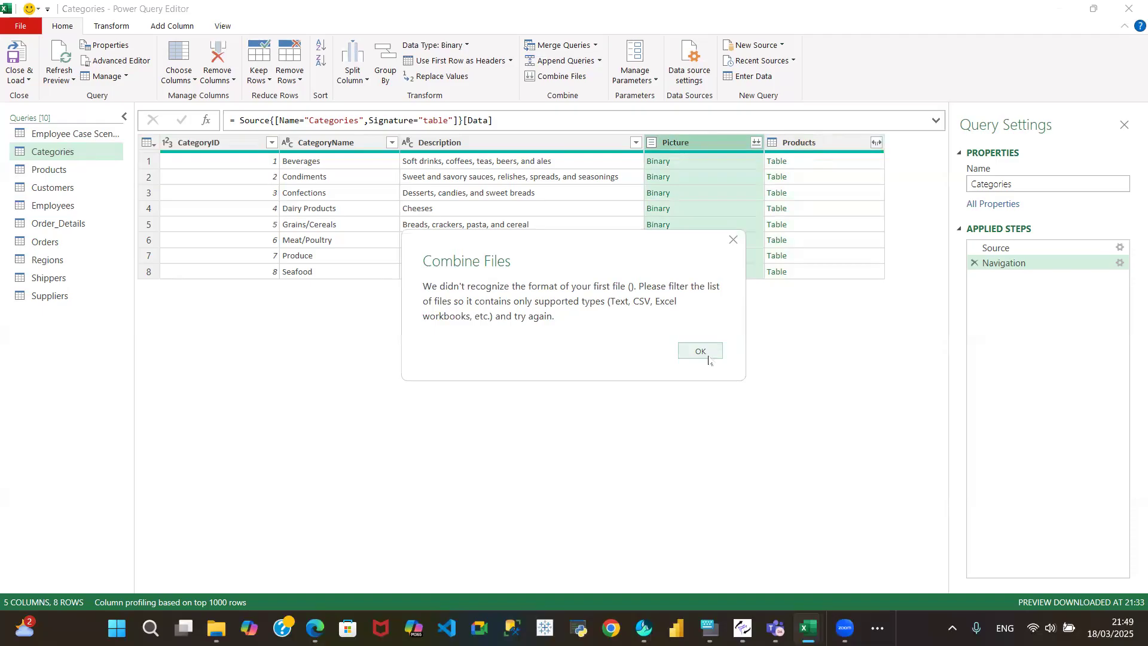
left_click(734, 239)
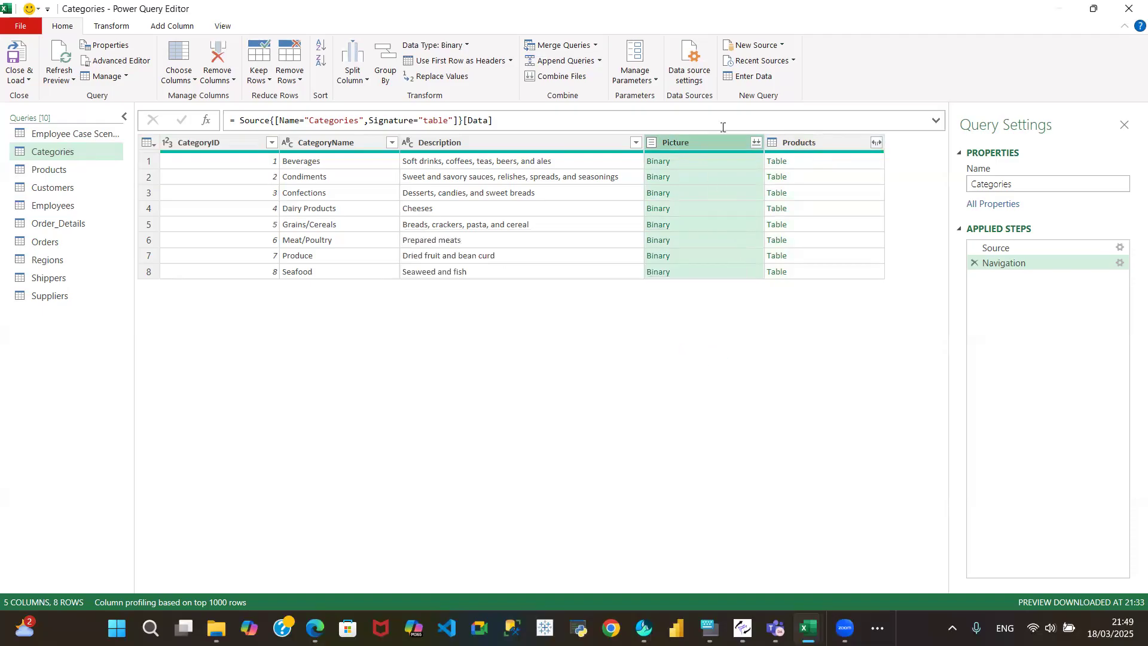
Step: Examine the Employee Case Scenario query for comparison and return to the Categories query
left_click(66, 135)
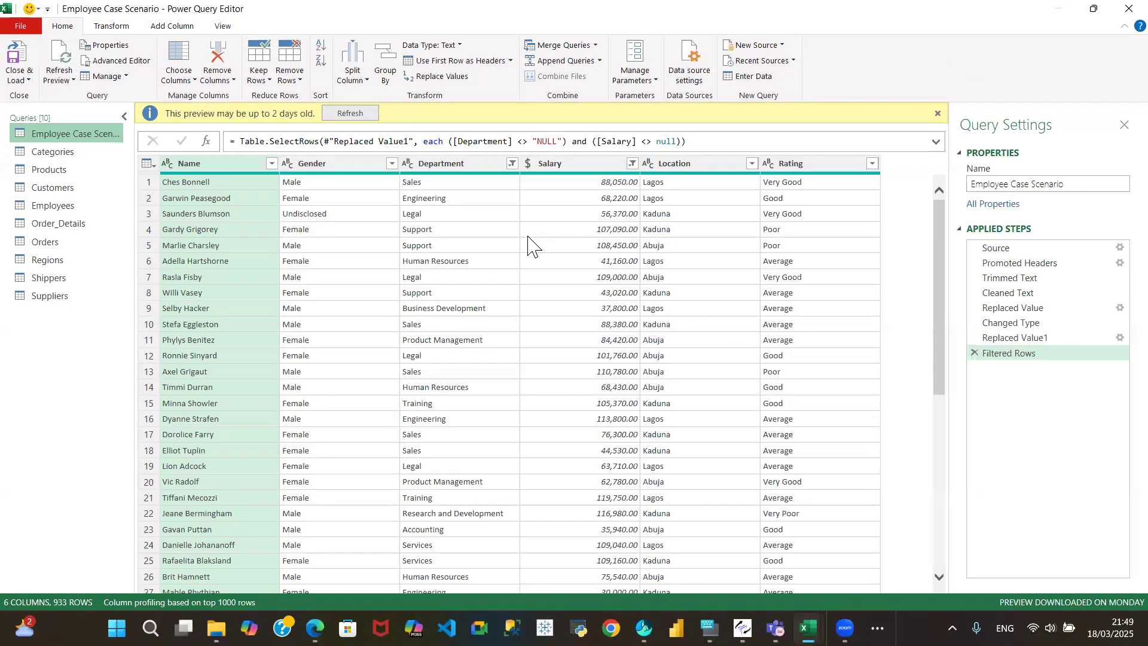
left_click(59, 155)
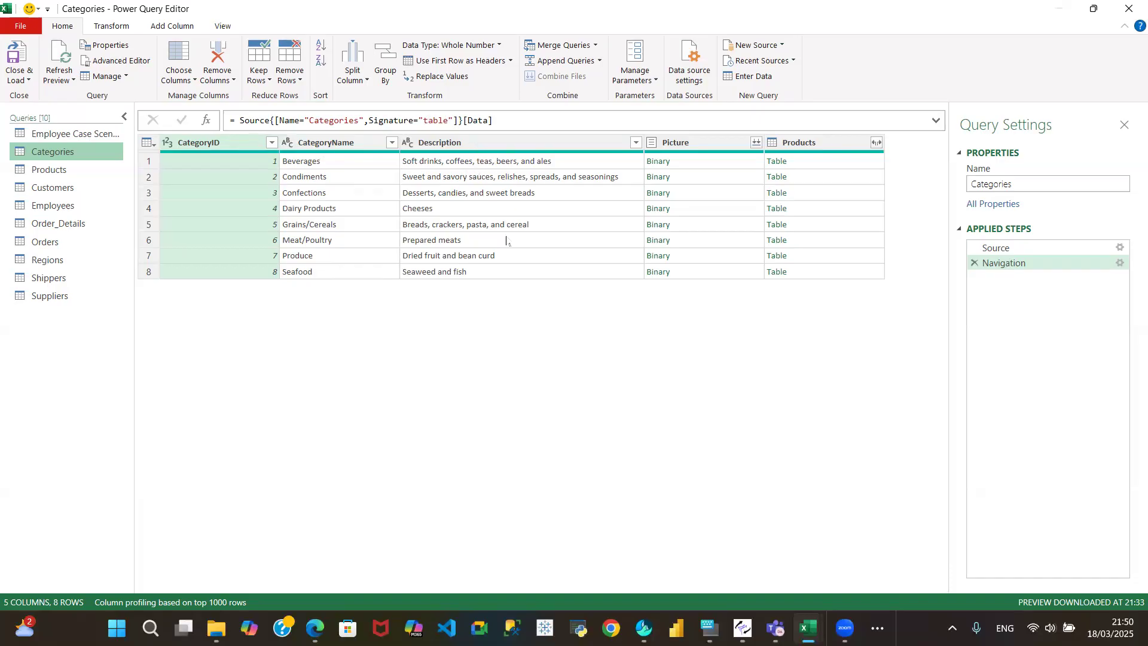
Step: Remove the Picture and Products columns from the Categories query, and undo it by deleting the Removed Columns applied step
left_click(711, 144)
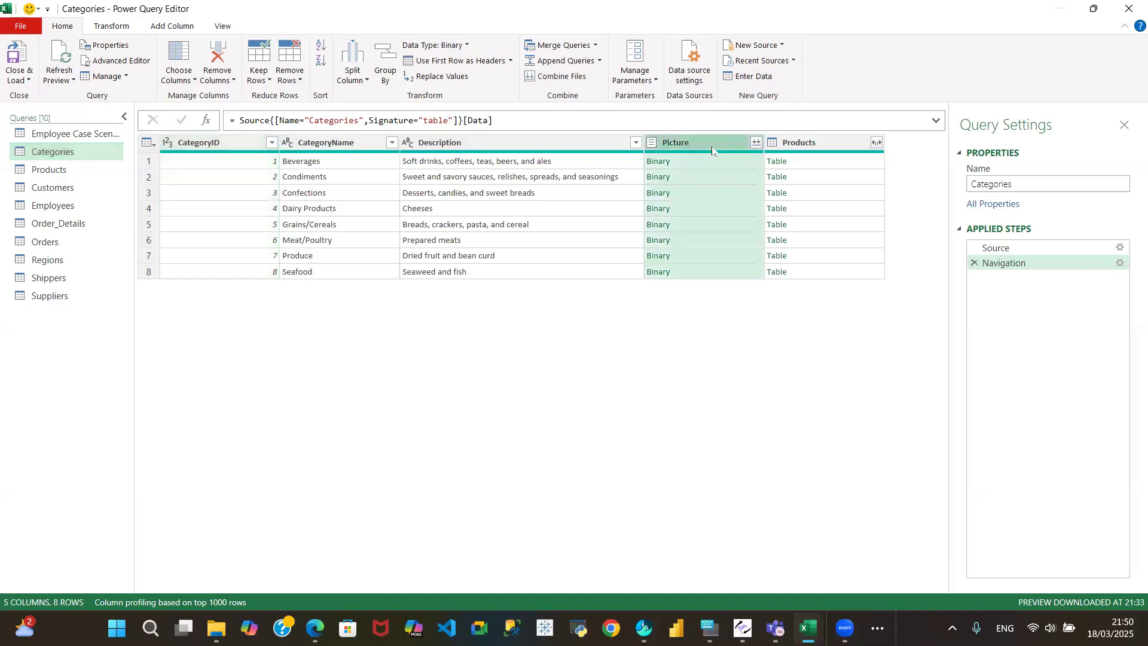
left_click(835, 144)
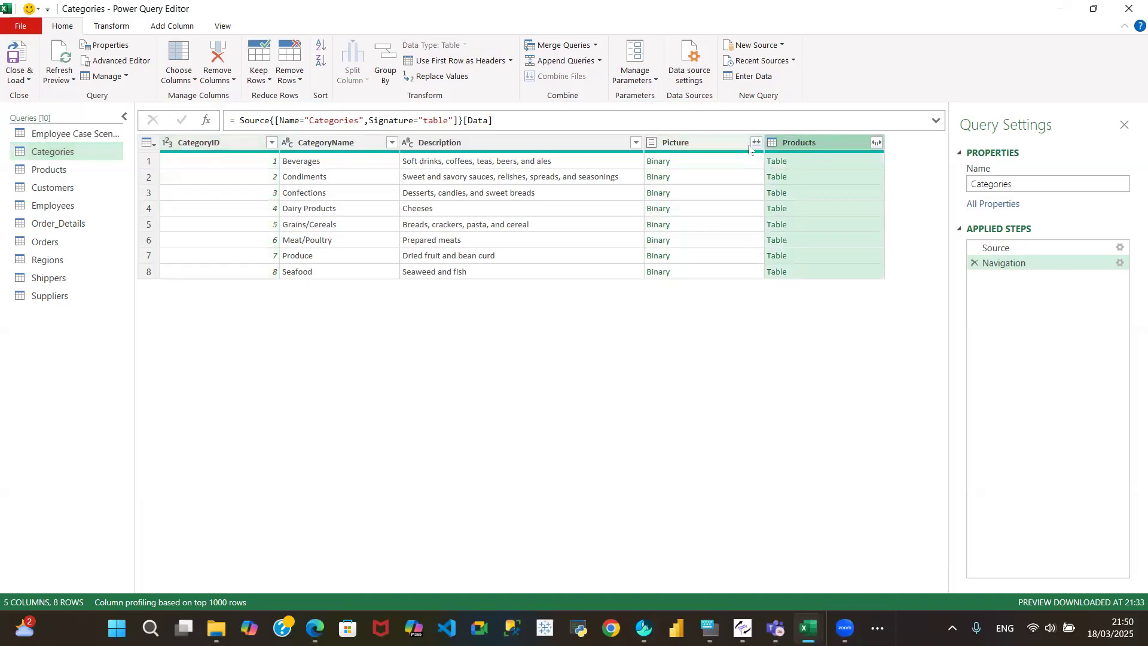
left_click(720, 146)
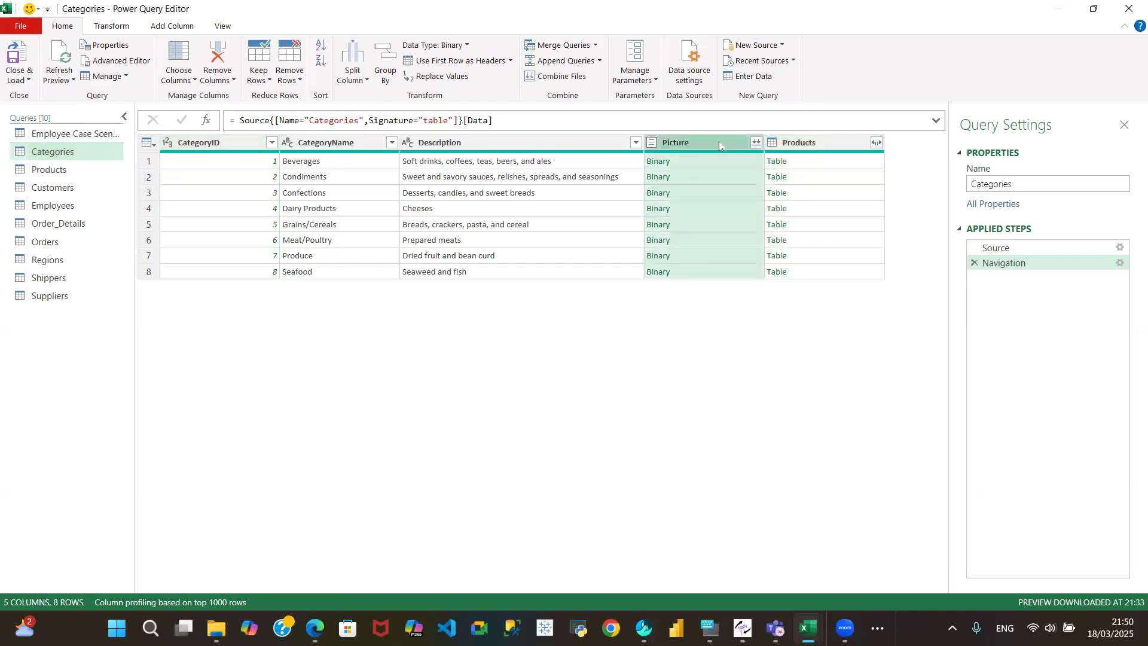
left_click(830, 142, "ctrl")
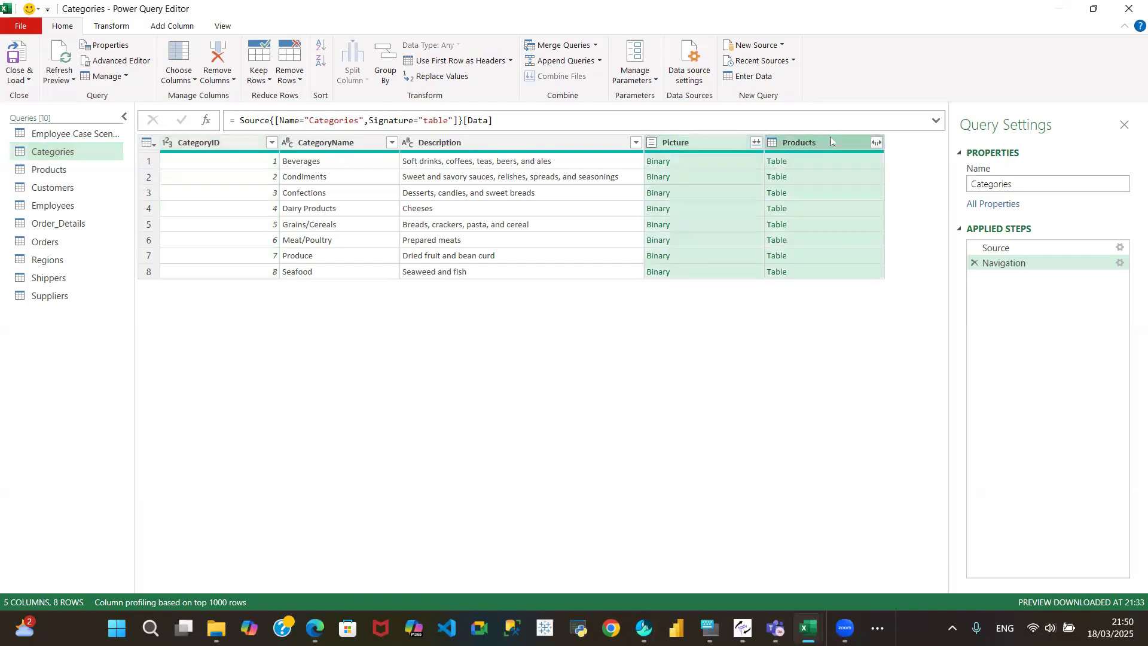
right_click(830, 142)
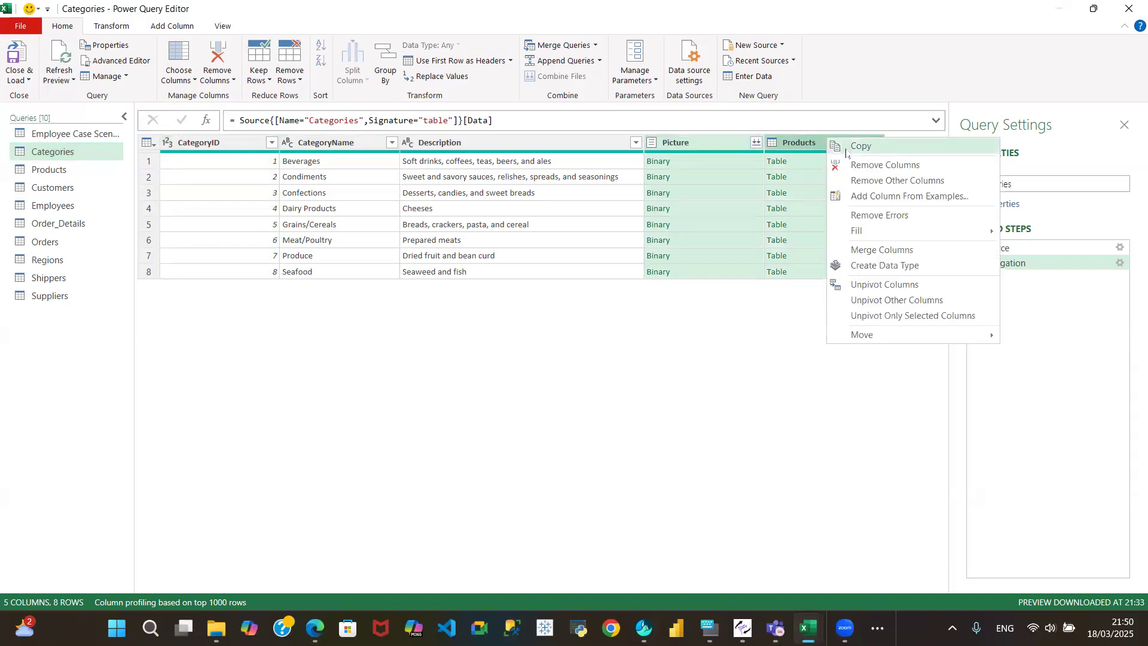
left_click(889, 171)
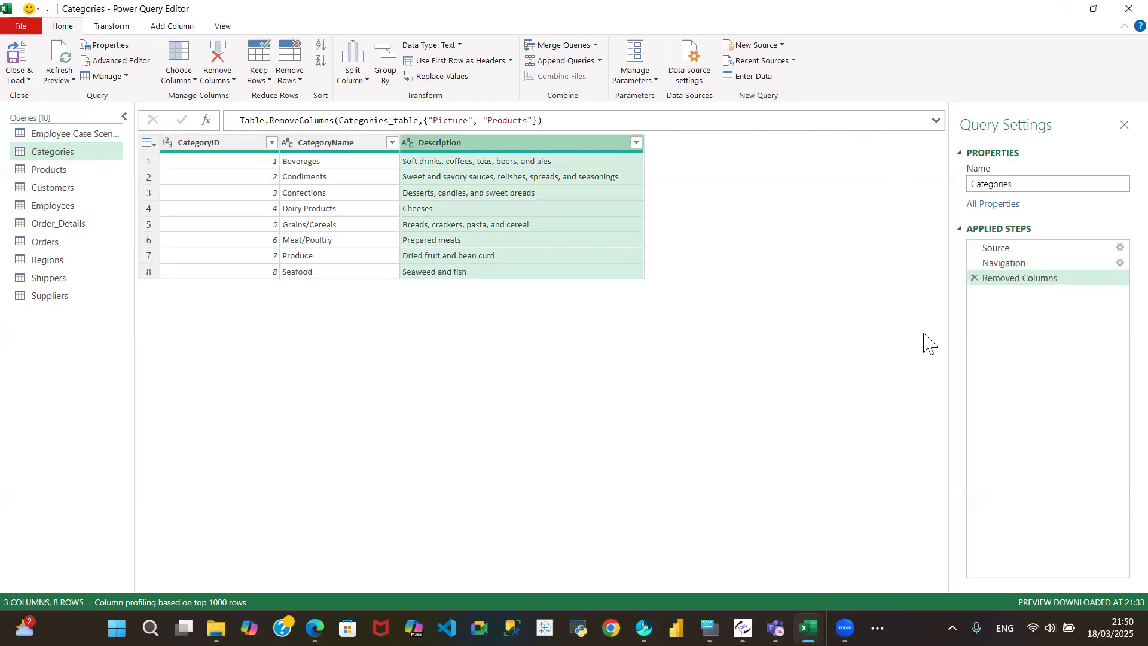
left_click(974, 278)
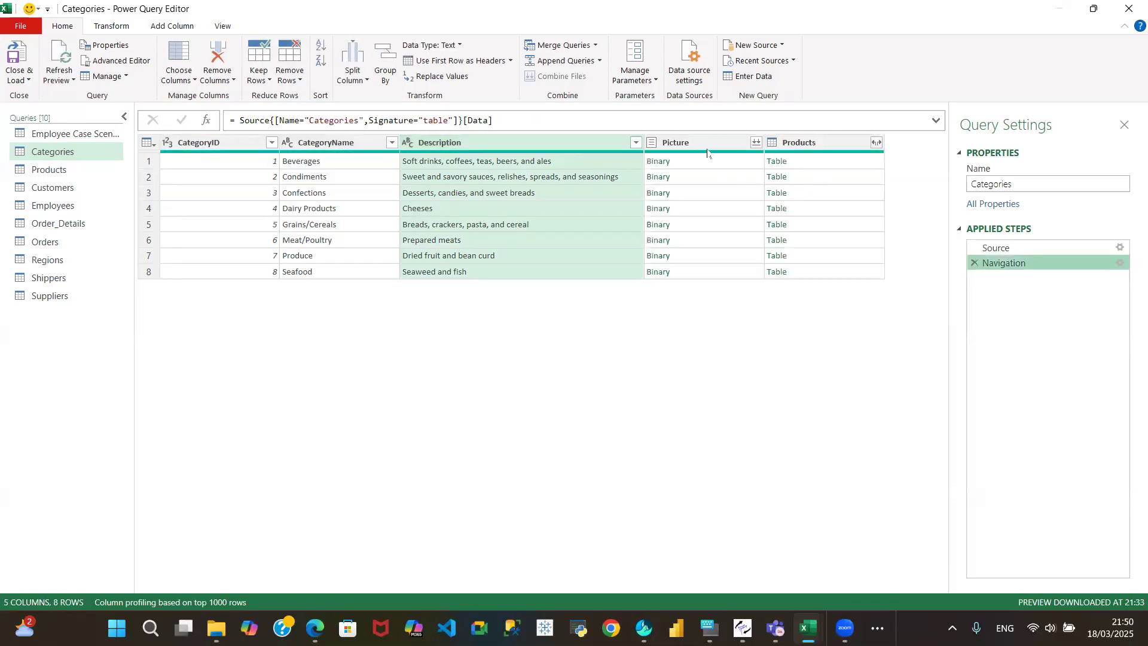
Step: Keep only the Products and Picture columns in Categories by removing the other columns, and undo it by deleting the Removed Other Columns step
left_click(707, 150)
left_click(821, 145)
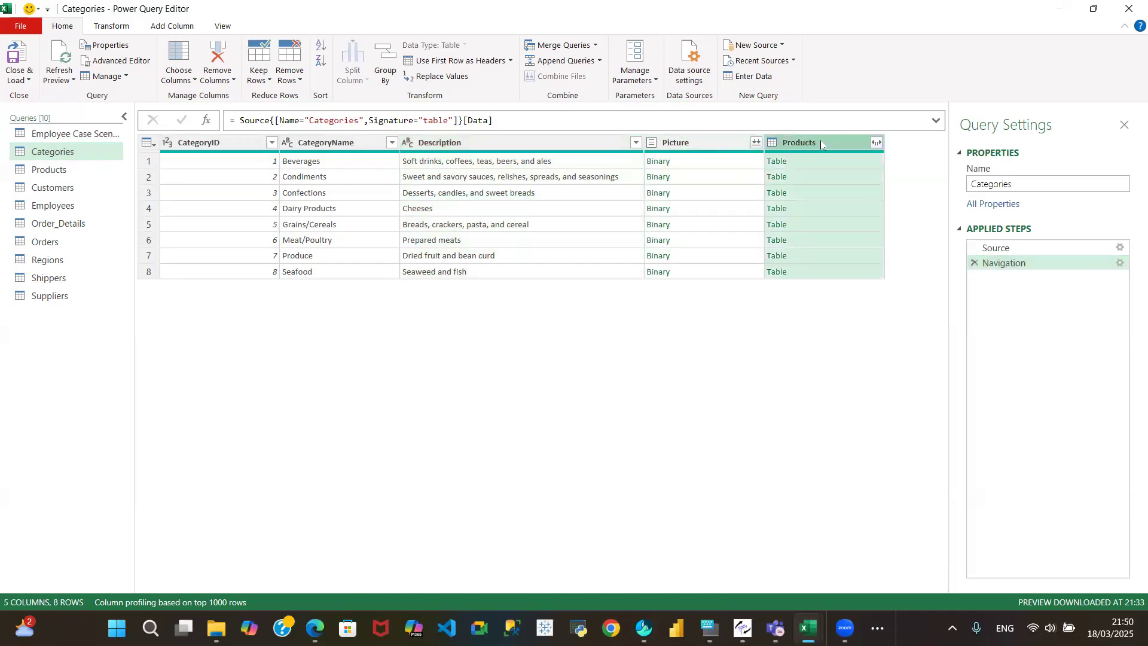
left_click(712, 146, "ctrl")
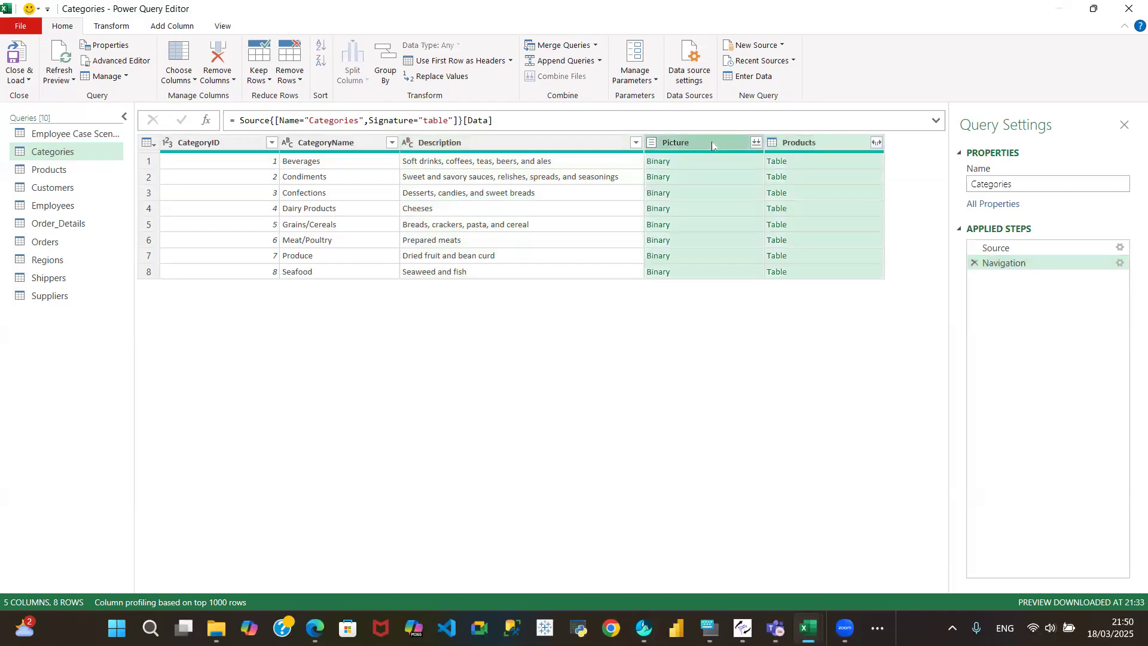
right_click(712, 146)
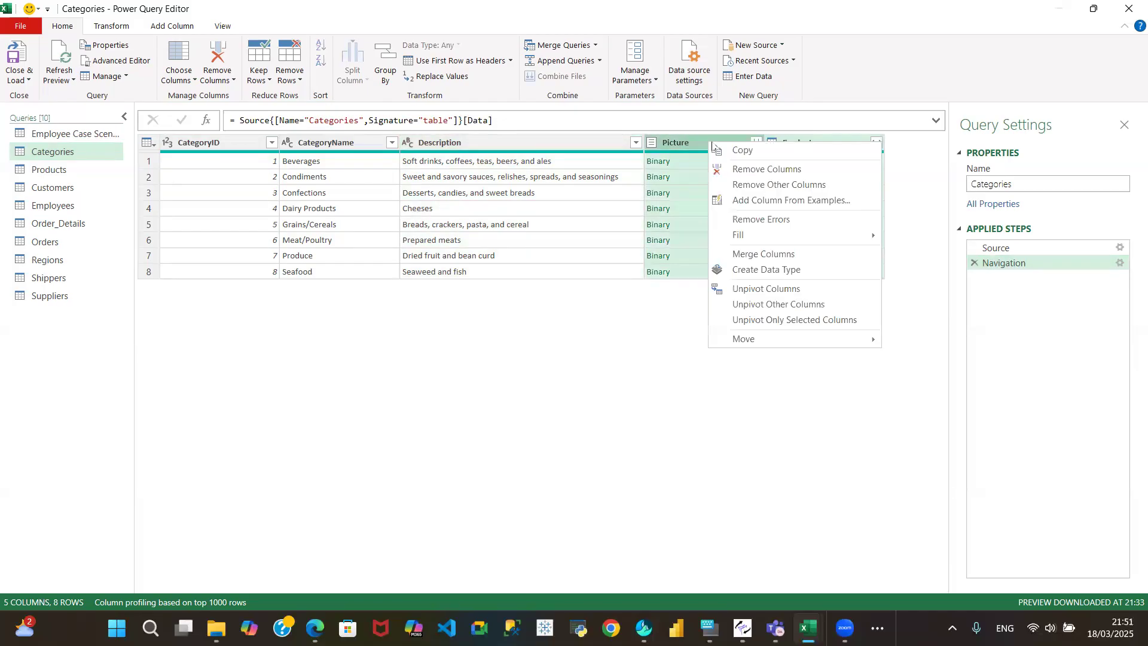
left_click(752, 188)
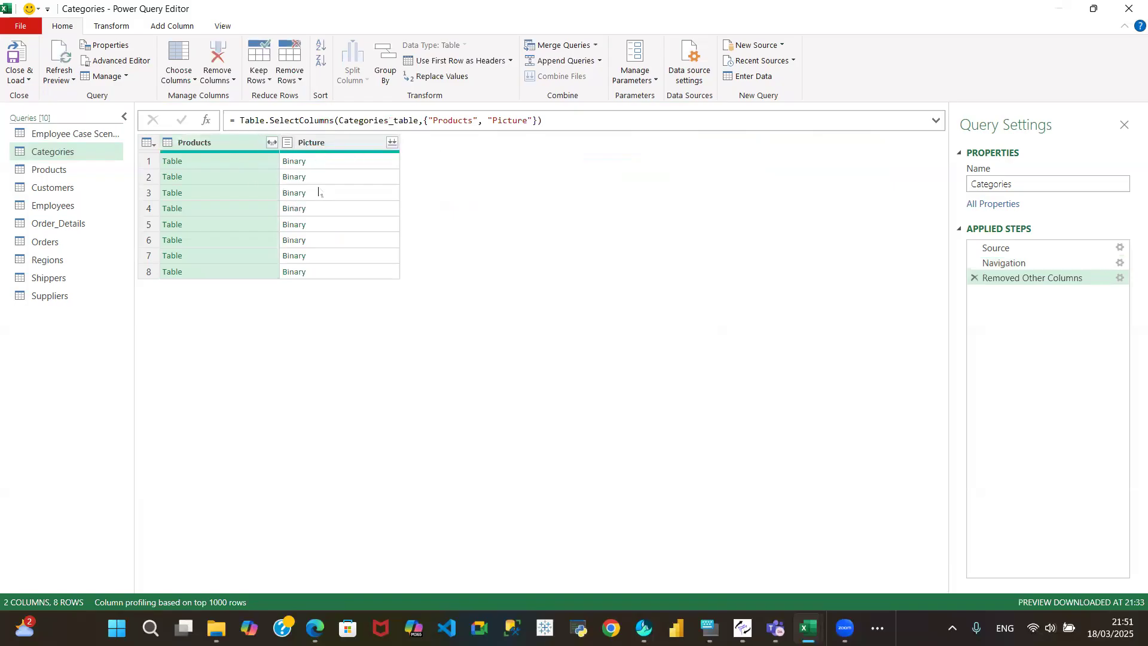
left_click(974, 278)
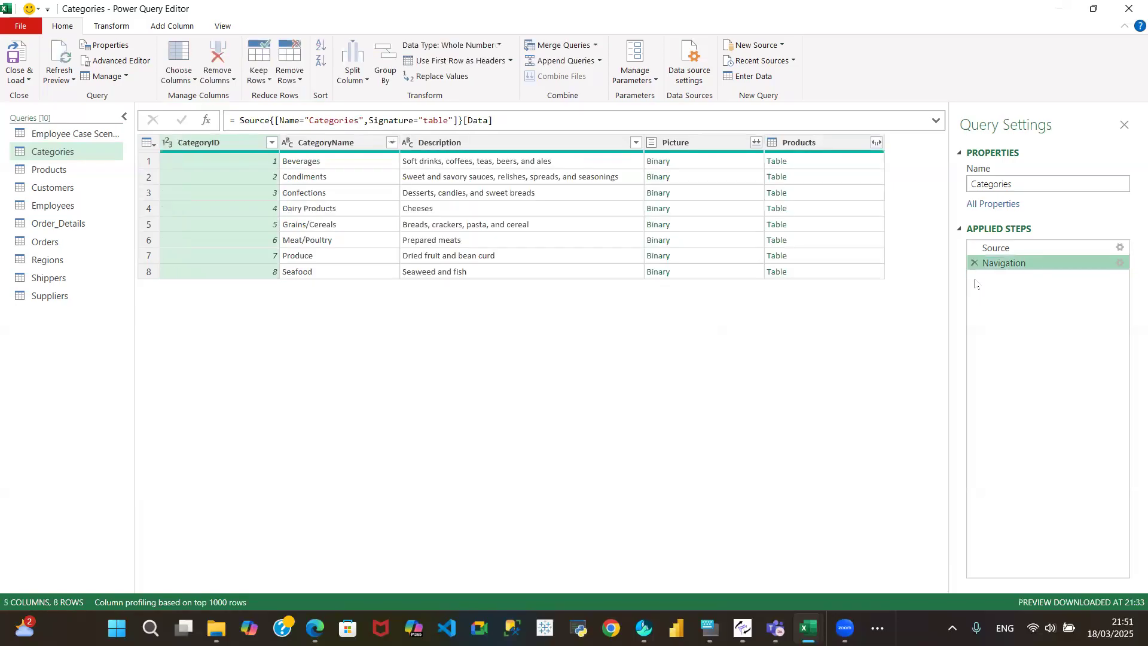
Step: Remove the Picture and Products columns from the Categories query
left_click(715, 146)
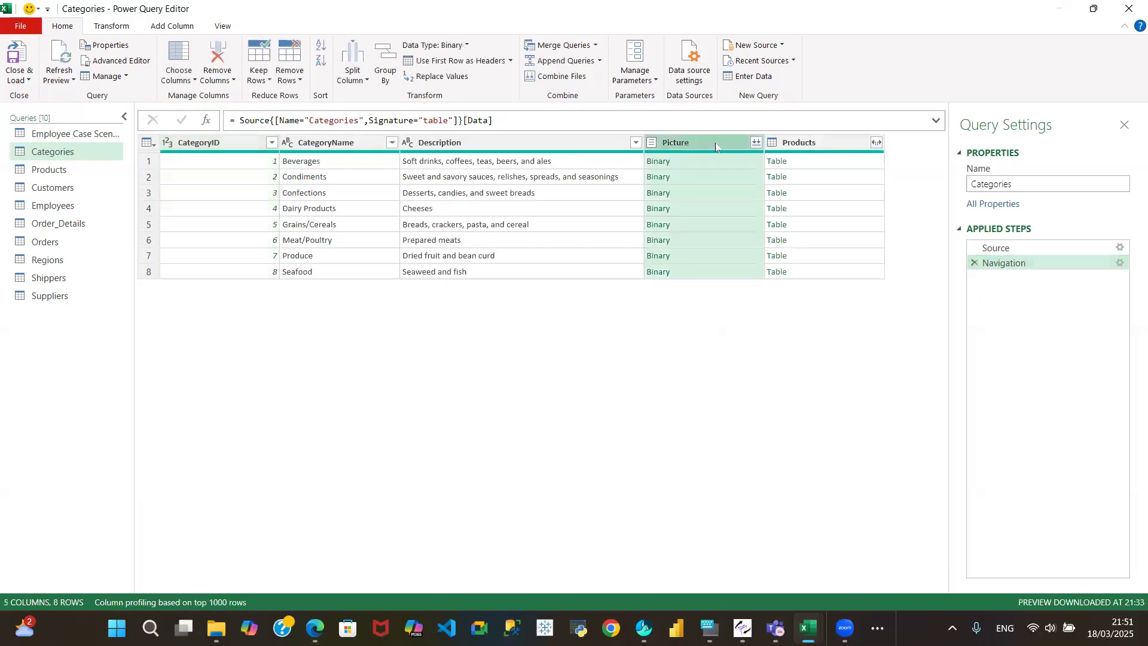
left_click(820, 144, "ctrl")
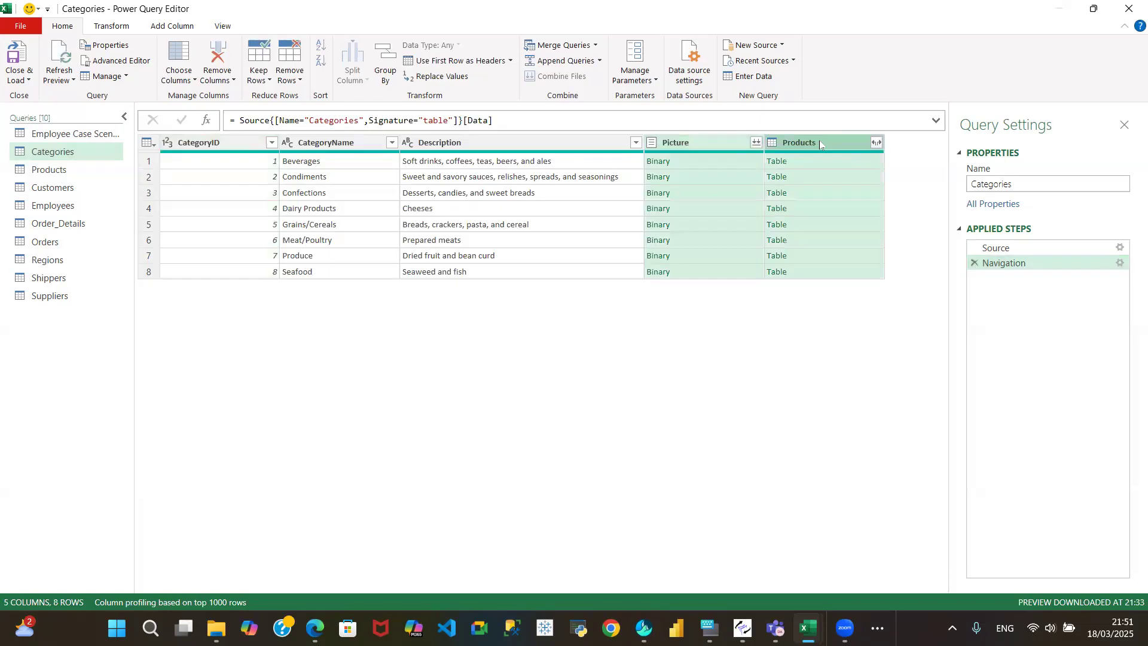
right_click(820, 144)
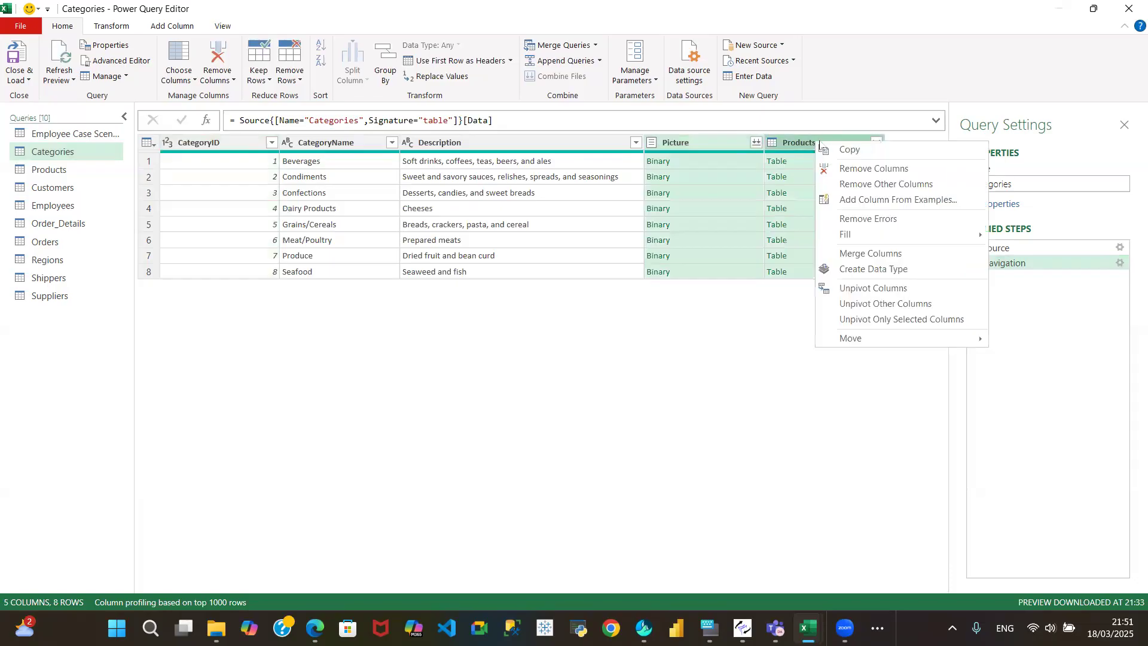
left_click(859, 169)
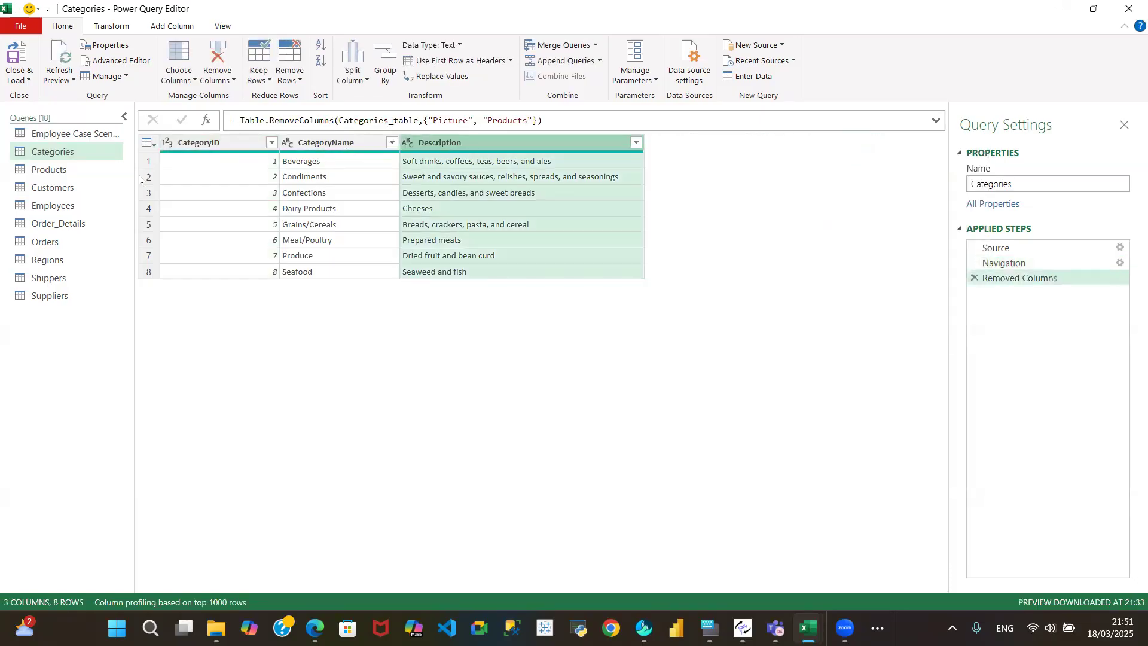
Step: Remove the adjacent Category, Order_Details and Supplier columns from the Products query
left_click(54, 172)
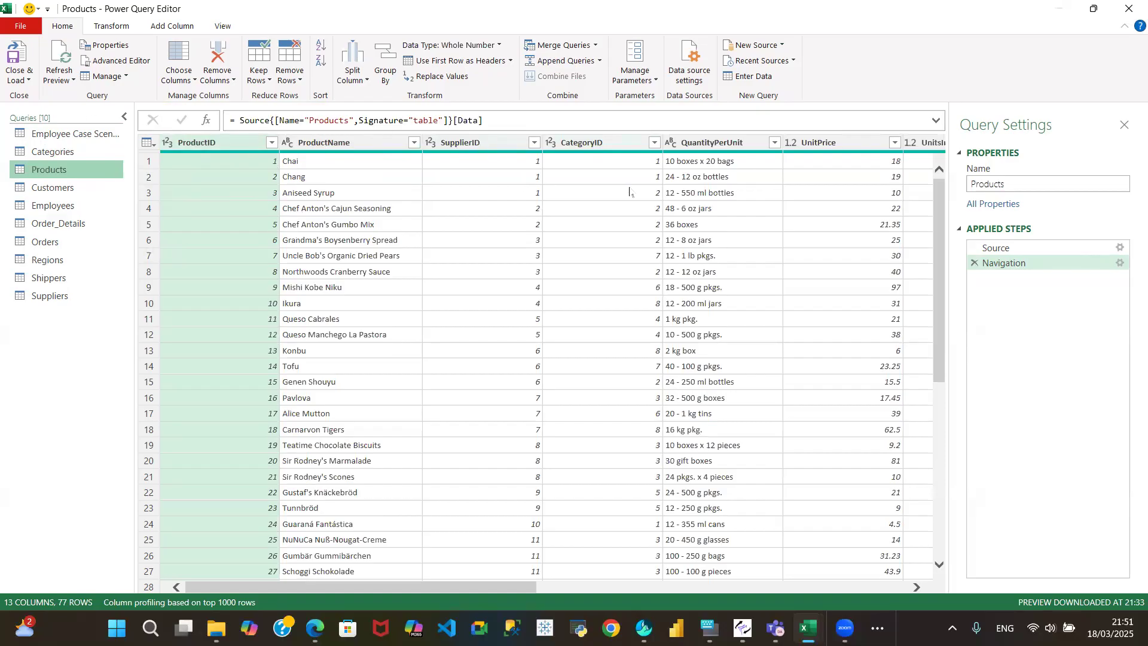
left_click_drag(465, 587, 871, 572)
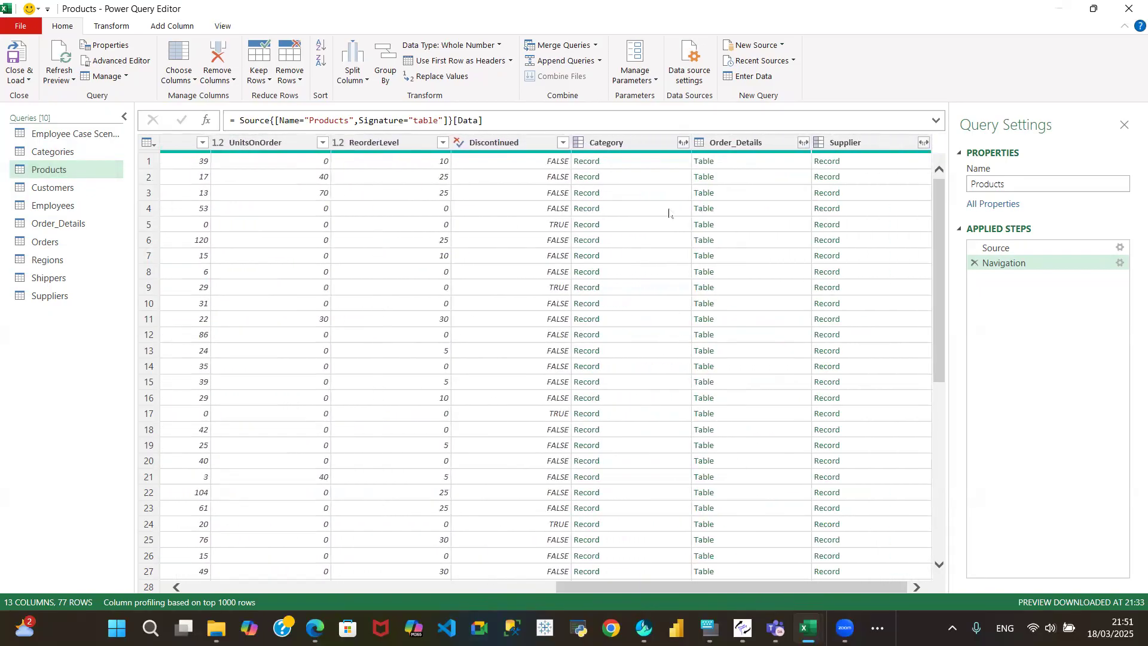
left_click(649, 143)
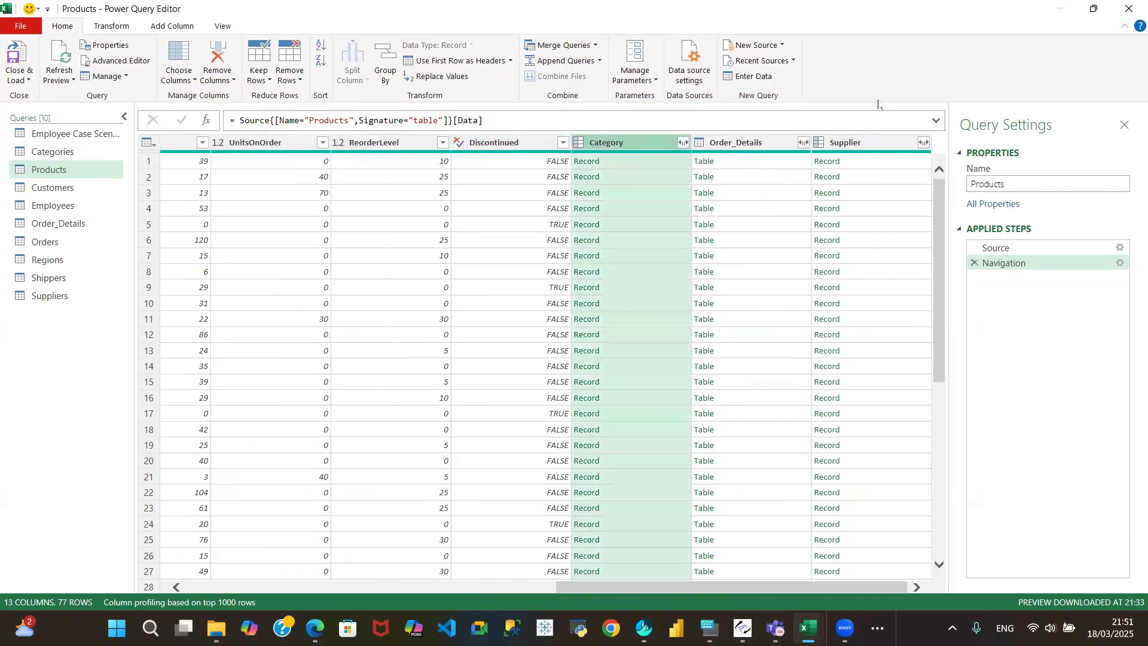
left_click(876, 143, "shift")
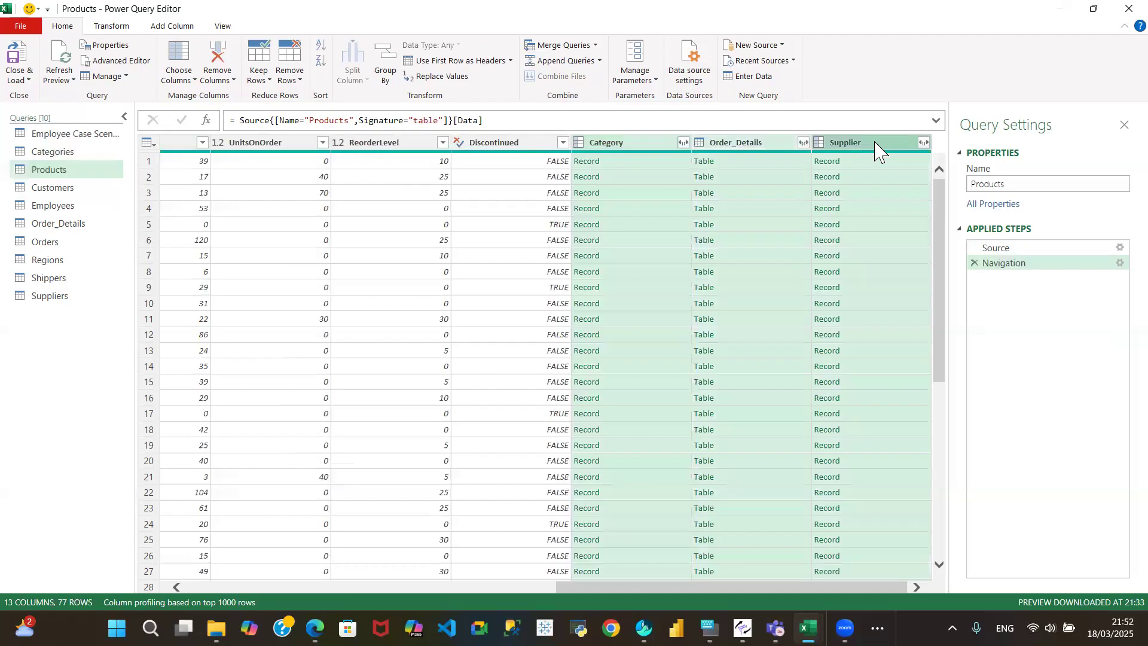
right_click(874, 143)
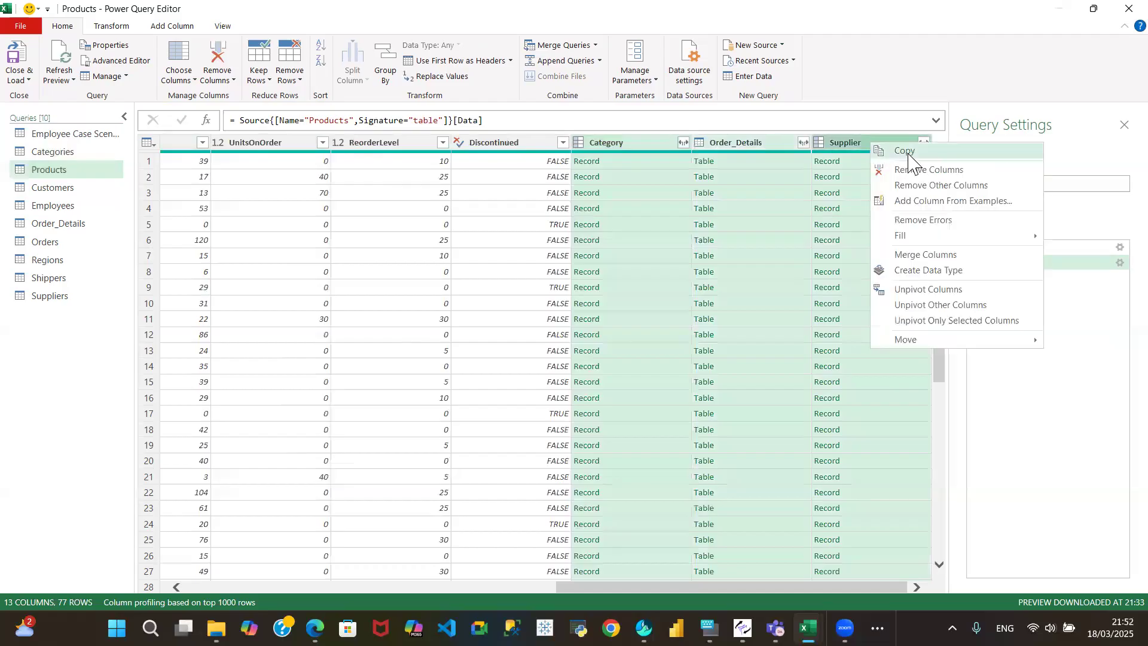
left_click(919, 171)
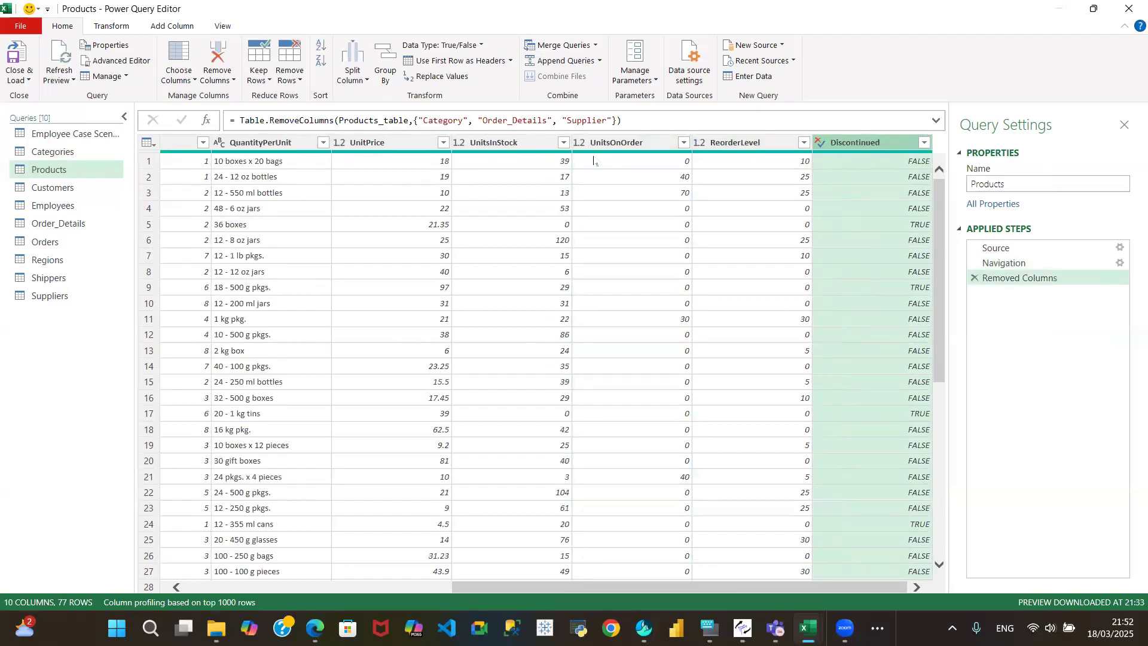
Step: Check the filter values of the UnitsInStock column in Products without applying a filter, and review the query's first columns
left_click(563, 142)
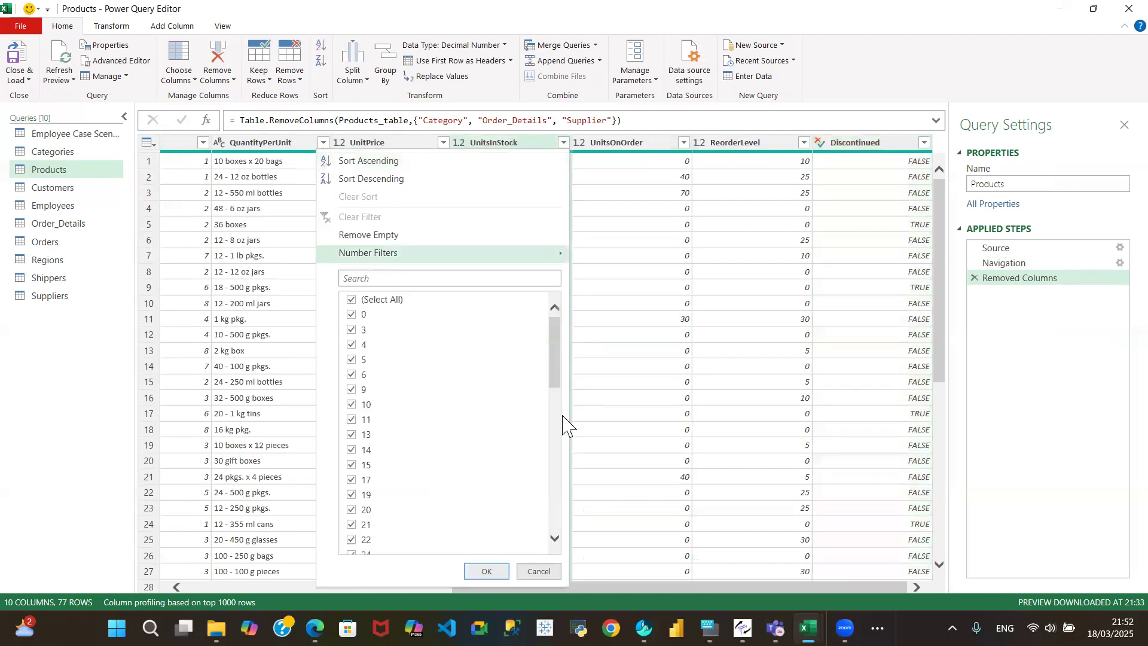
left_click(538, 571)
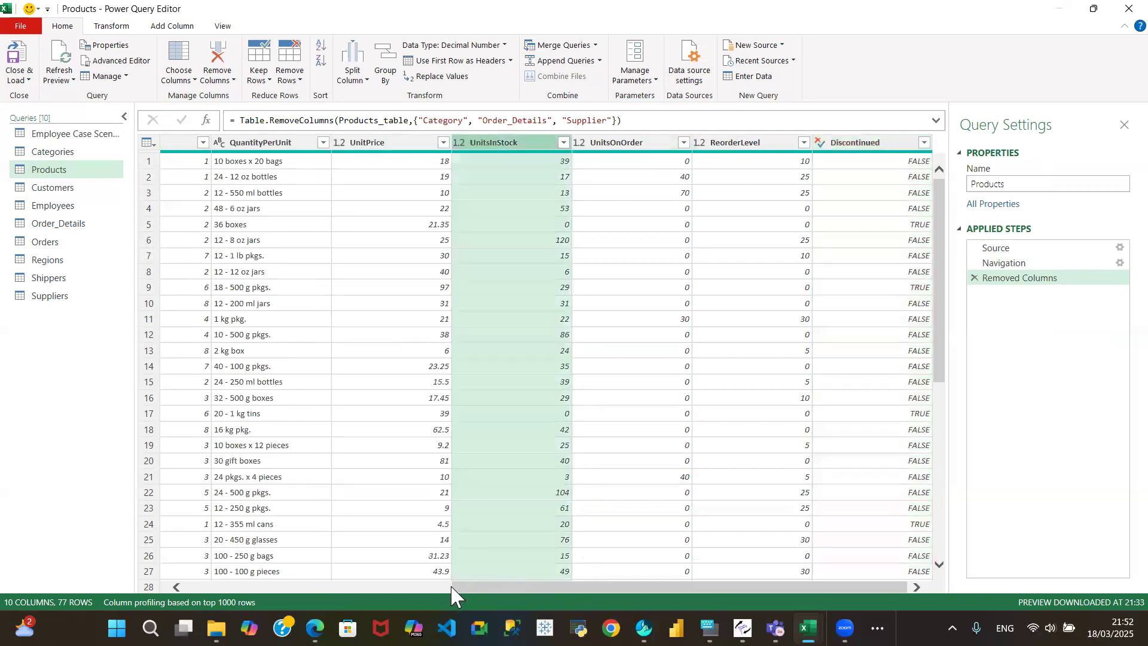
left_click(196, 584)
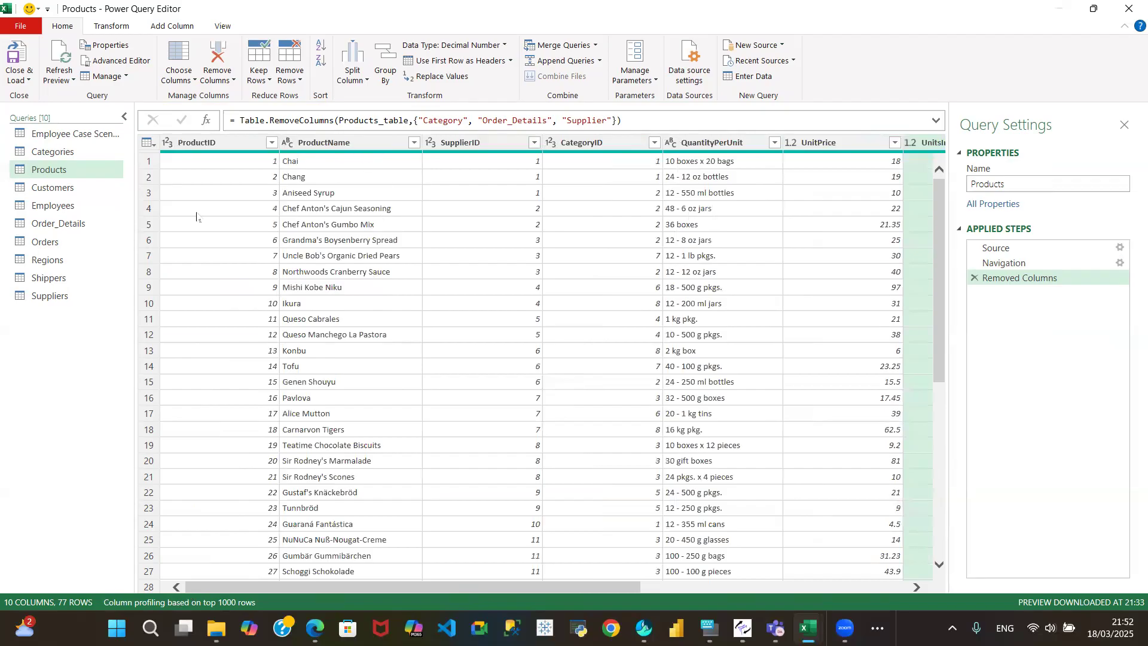
Step: Remove the Address column from the Customers query
left_click(80, 190)
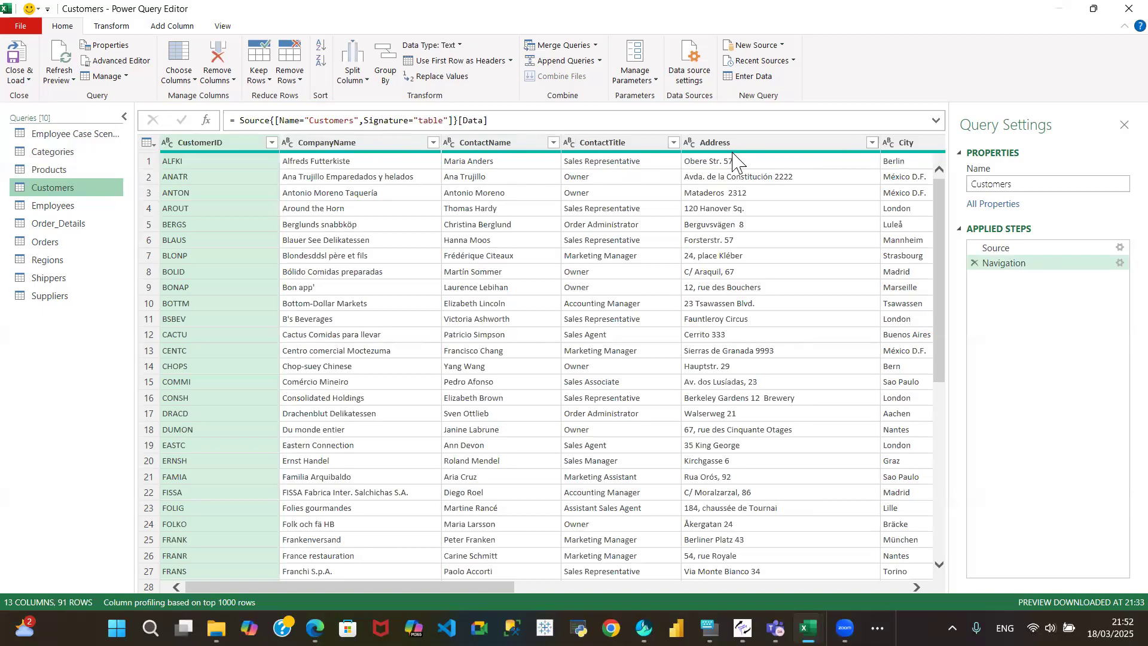
left_click(916, 587)
left_click(916, 587)
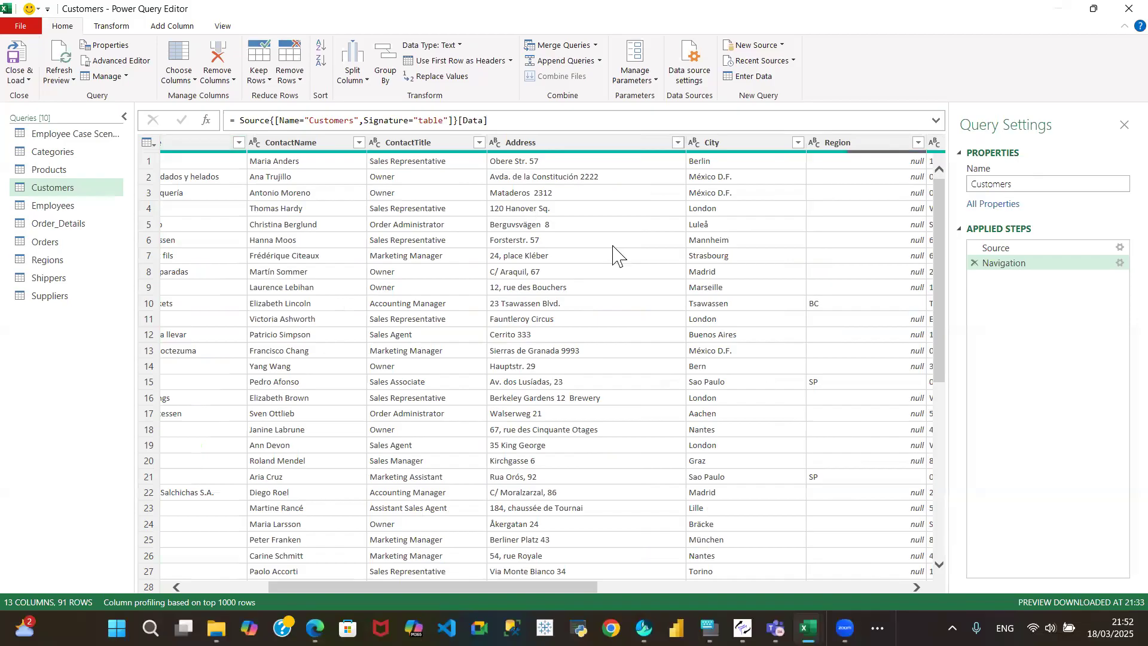
left_click(590, 143)
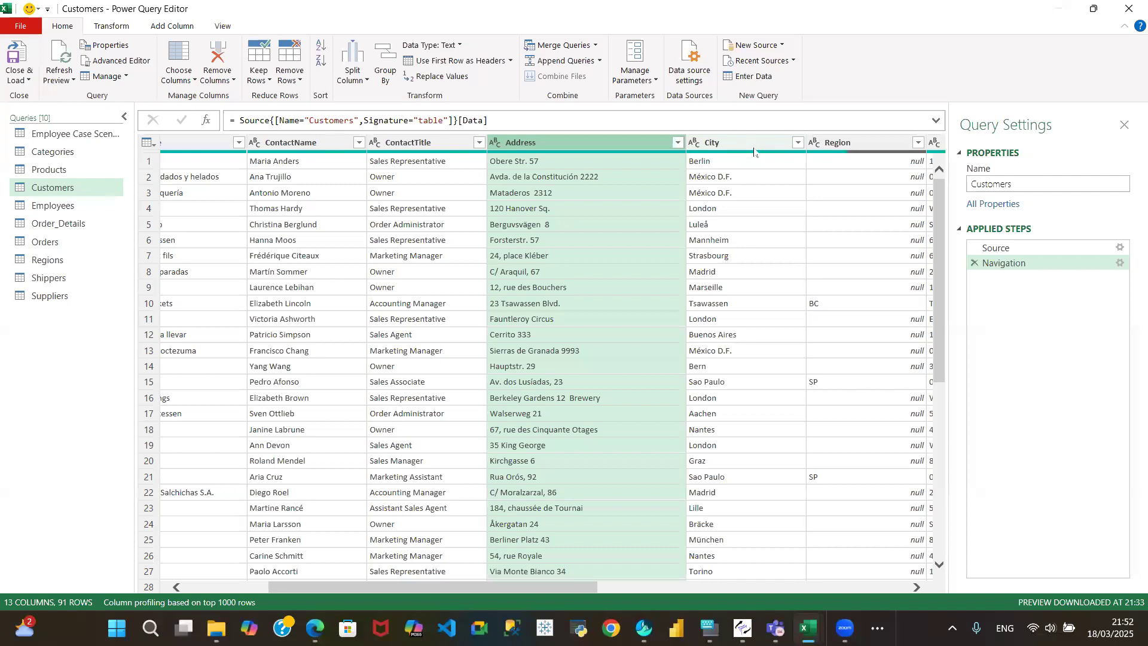
right_click(600, 145)
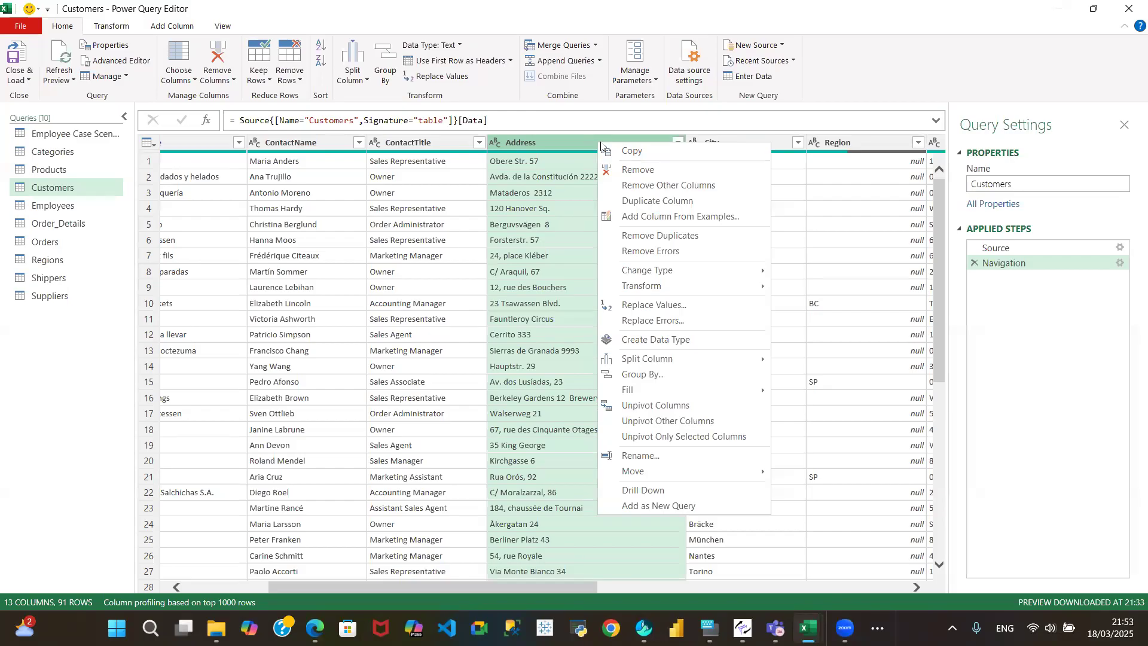
left_click(635, 170)
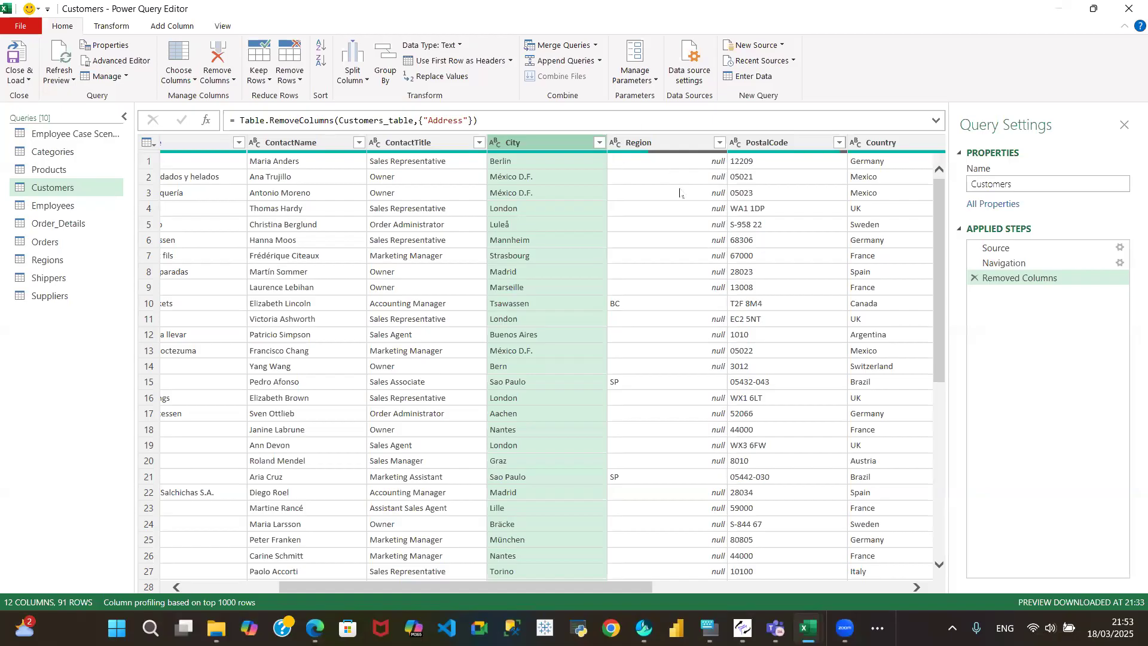
Step: Examine the Region filter values in Customers without filtering, compare them with the Regions query, and return to Customers
left_click(720, 144)
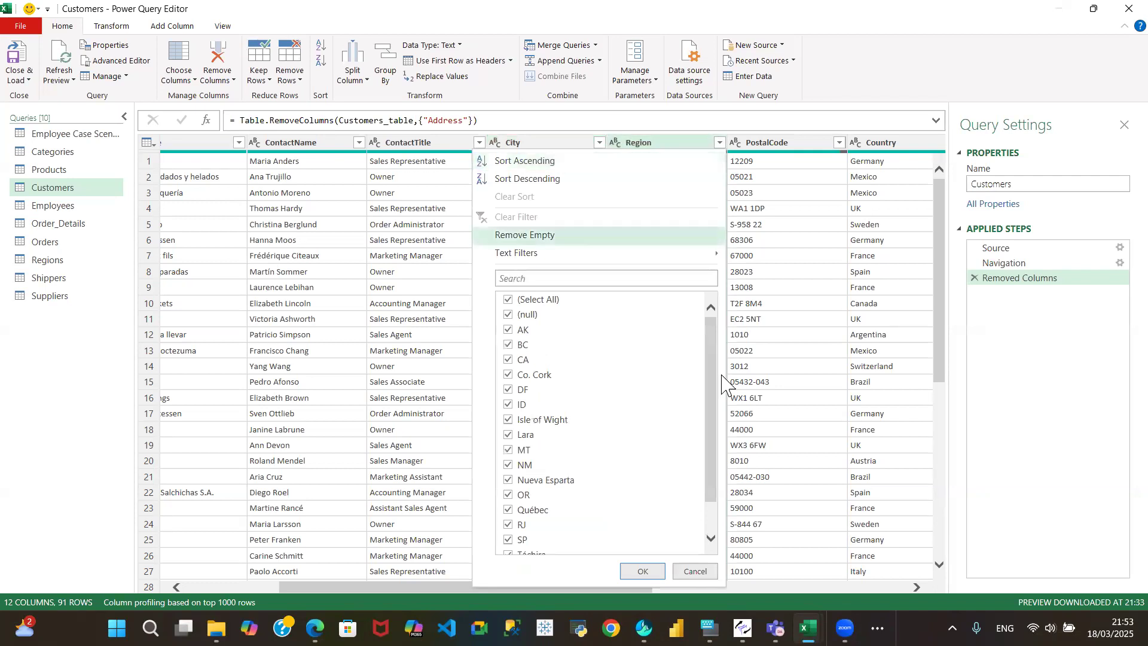
left_click(711, 537)
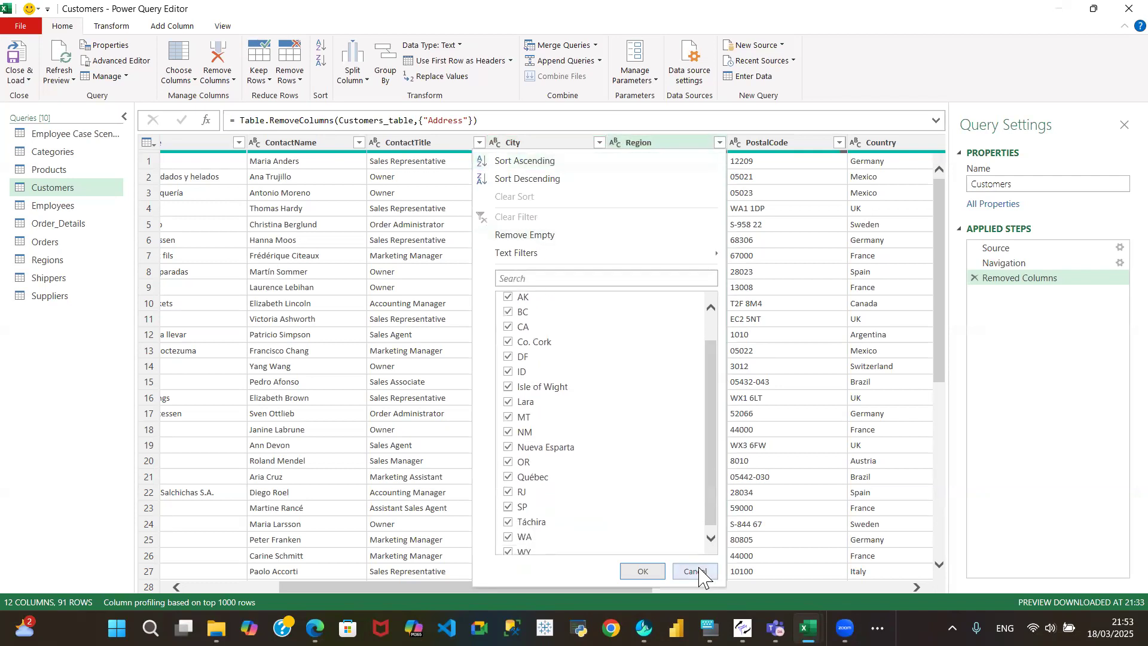
left_click(64, 259)
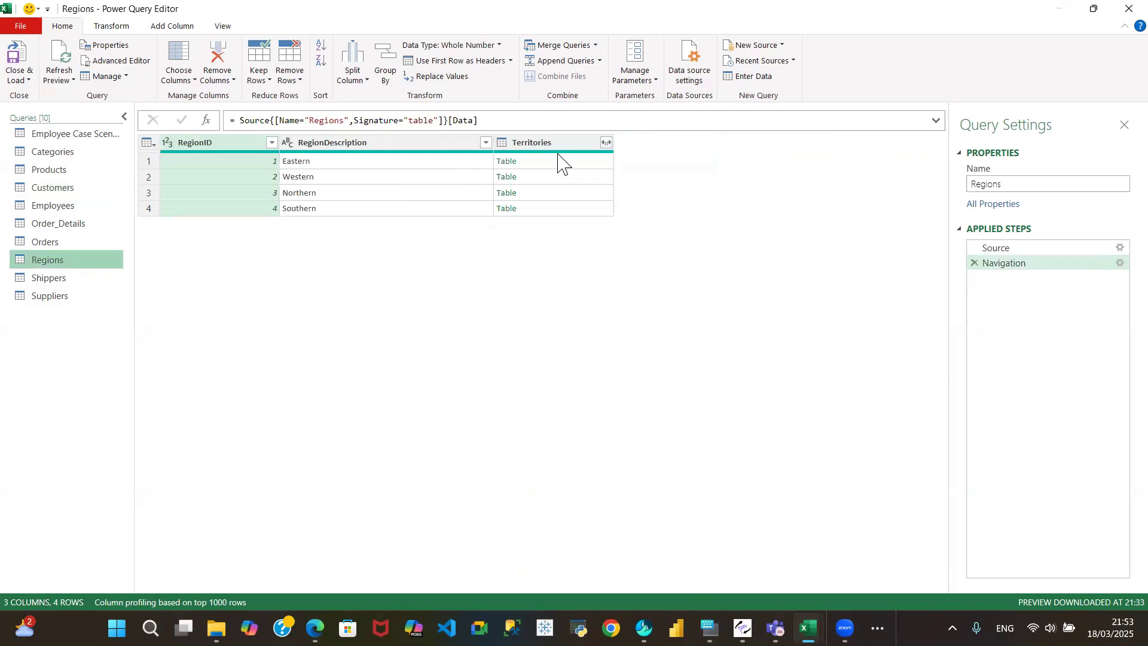
left_click(68, 194)
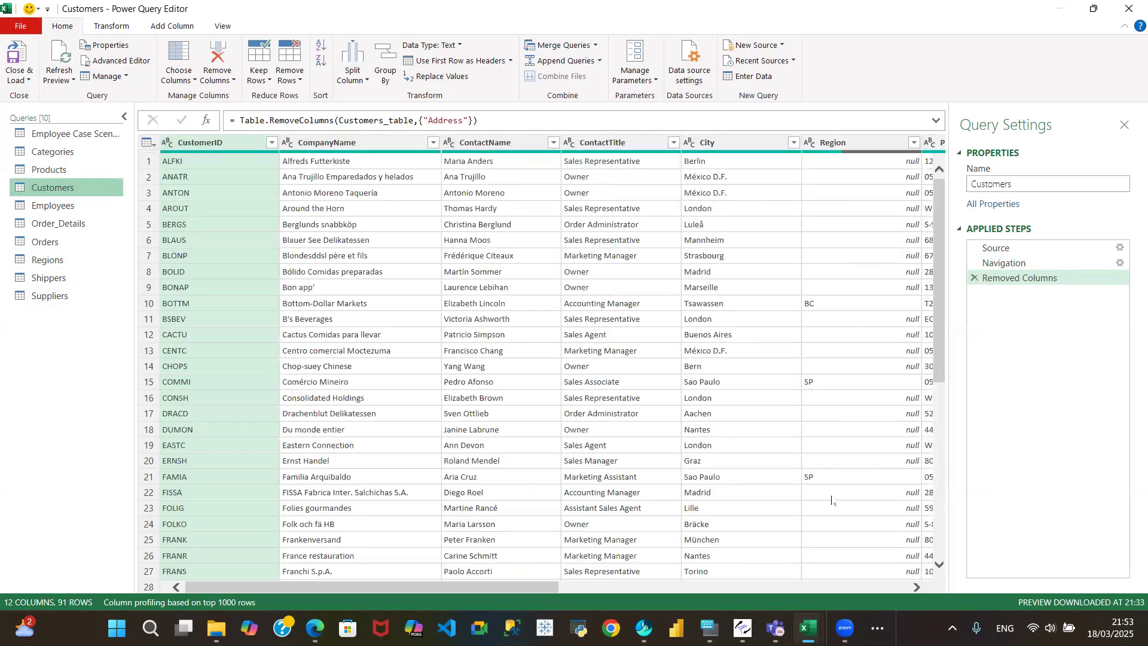
Step: Remove the PostalCode column from the Customers query
left_click(917, 587)
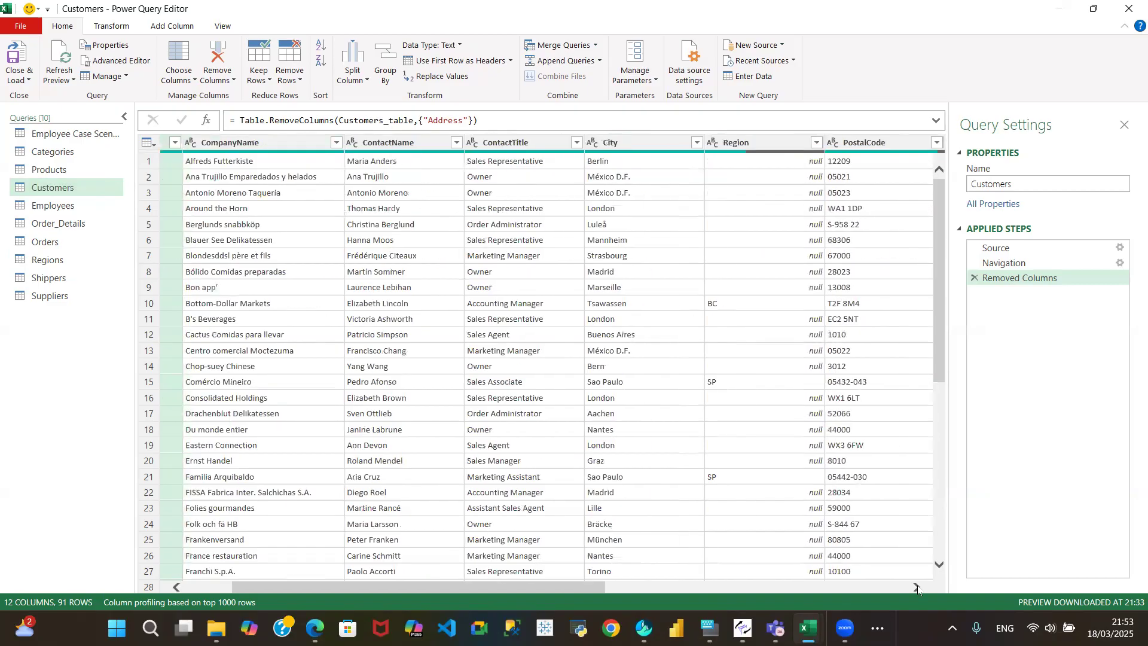
left_click(917, 586)
left_click(916, 587)
left_click(917, 587)
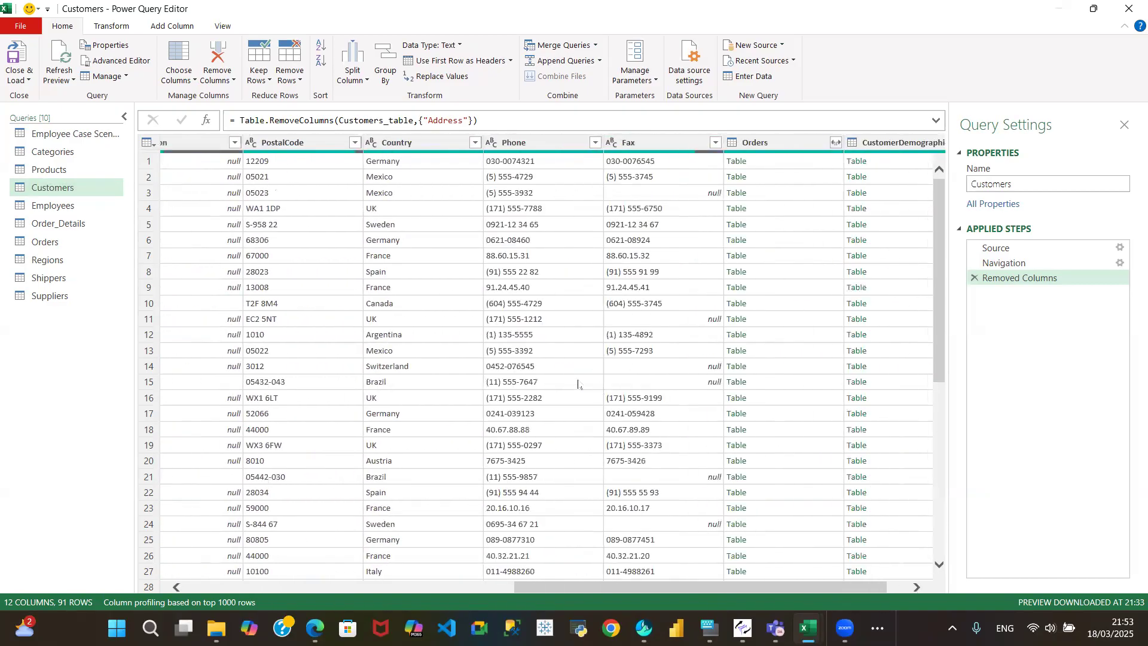
left_click(295, 143)
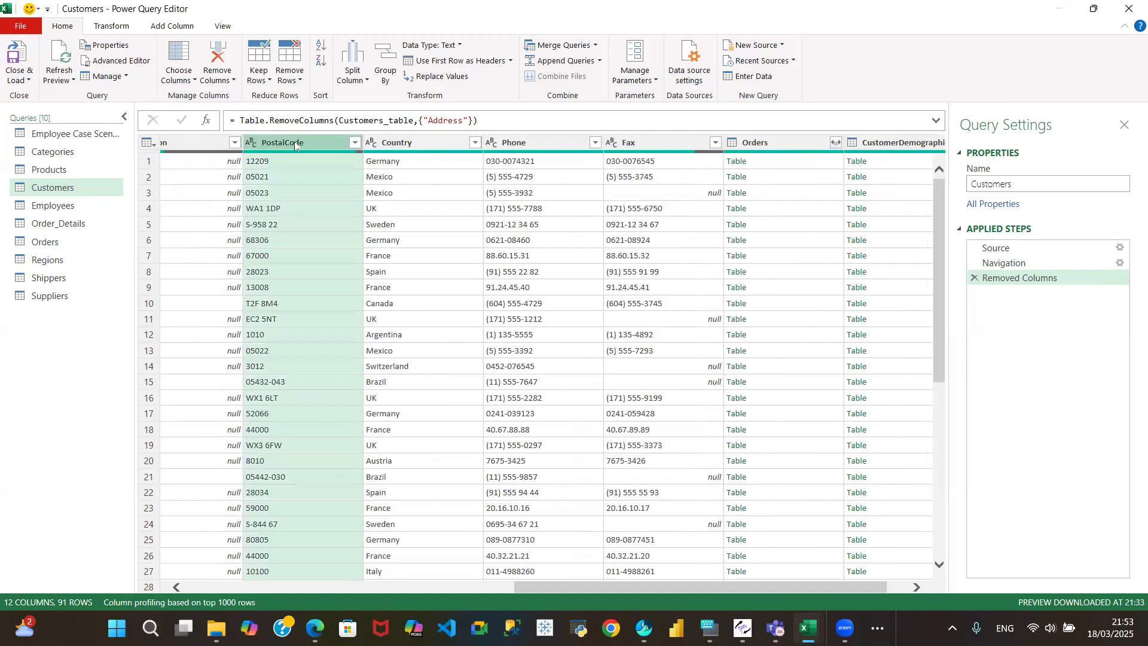
right_click(296, 146)
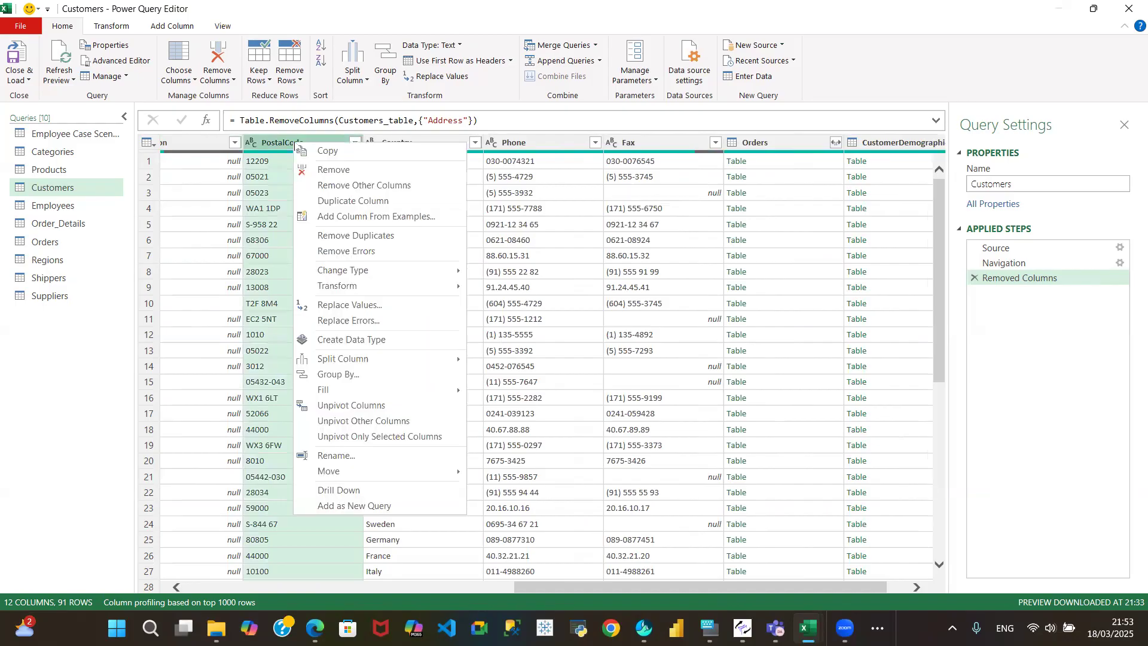
left_click(331, 170)
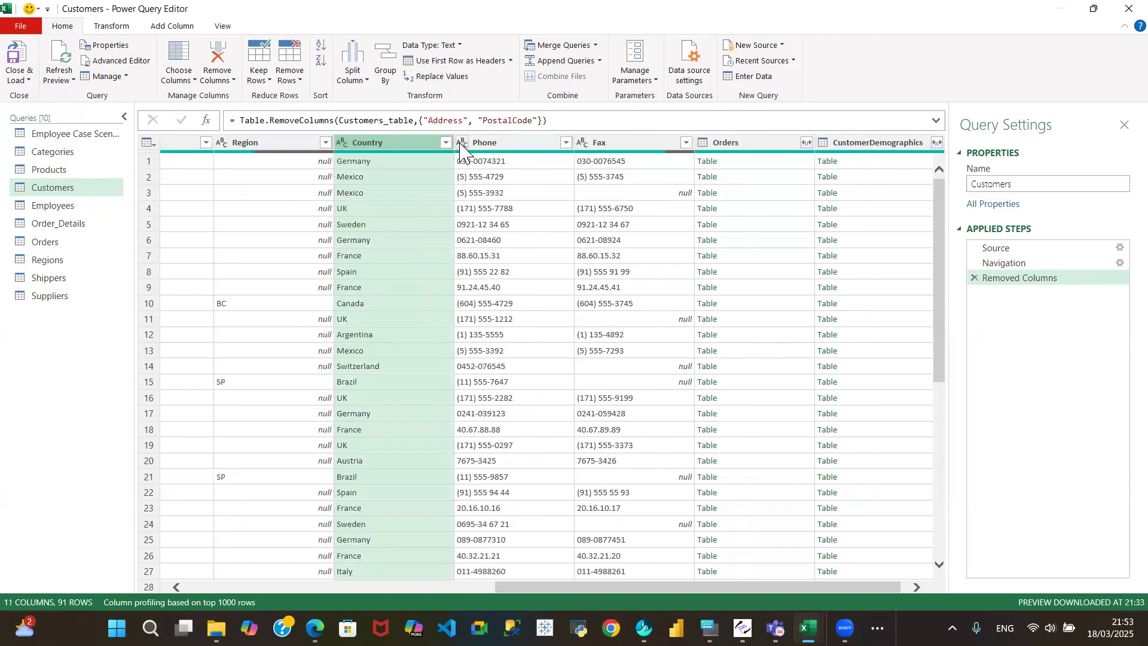
Step: Remove the Phone, Fax, Orders and CustomerDemographics columns from the Customers query
left_click(508, 146)
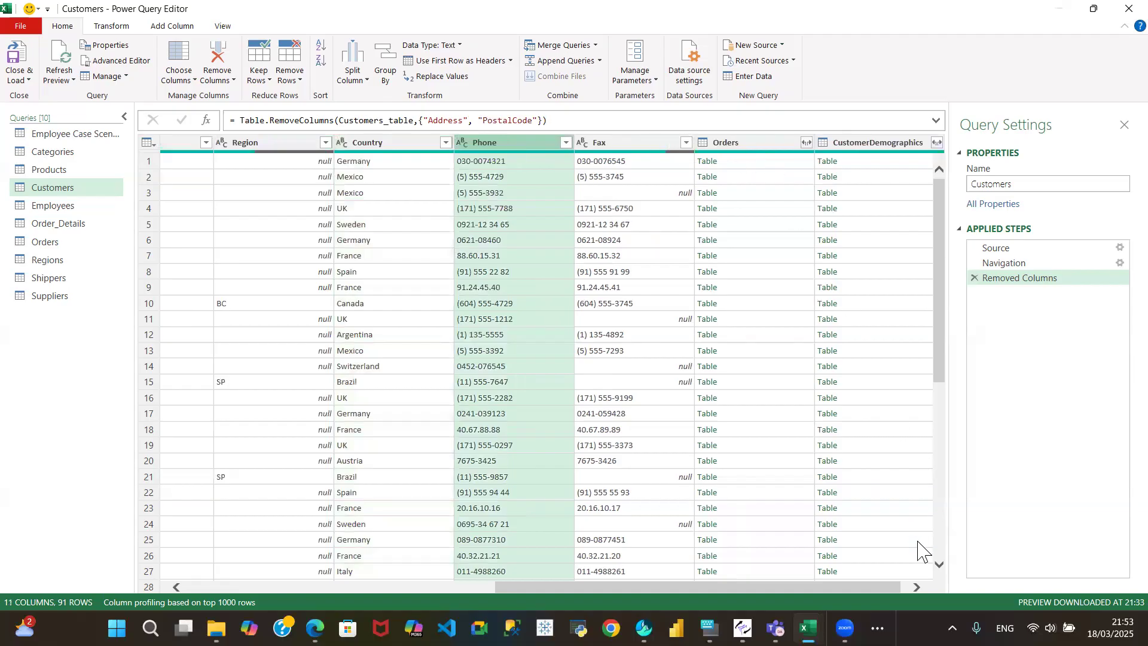
left_click(919, 588)
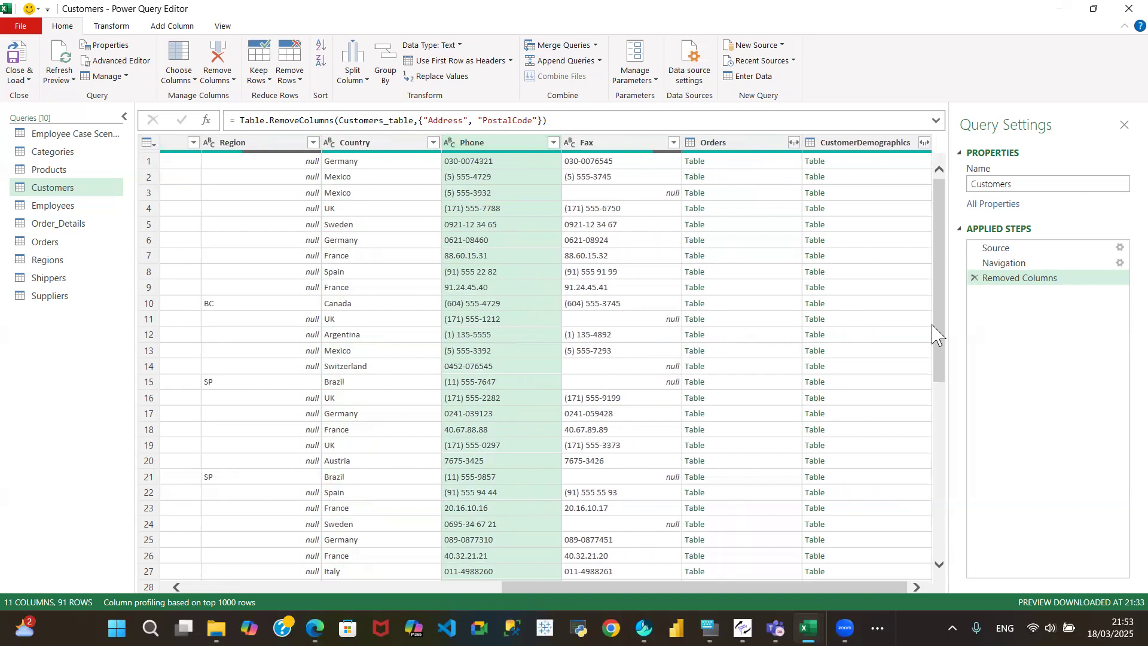
left_click(875, 147, "shift")
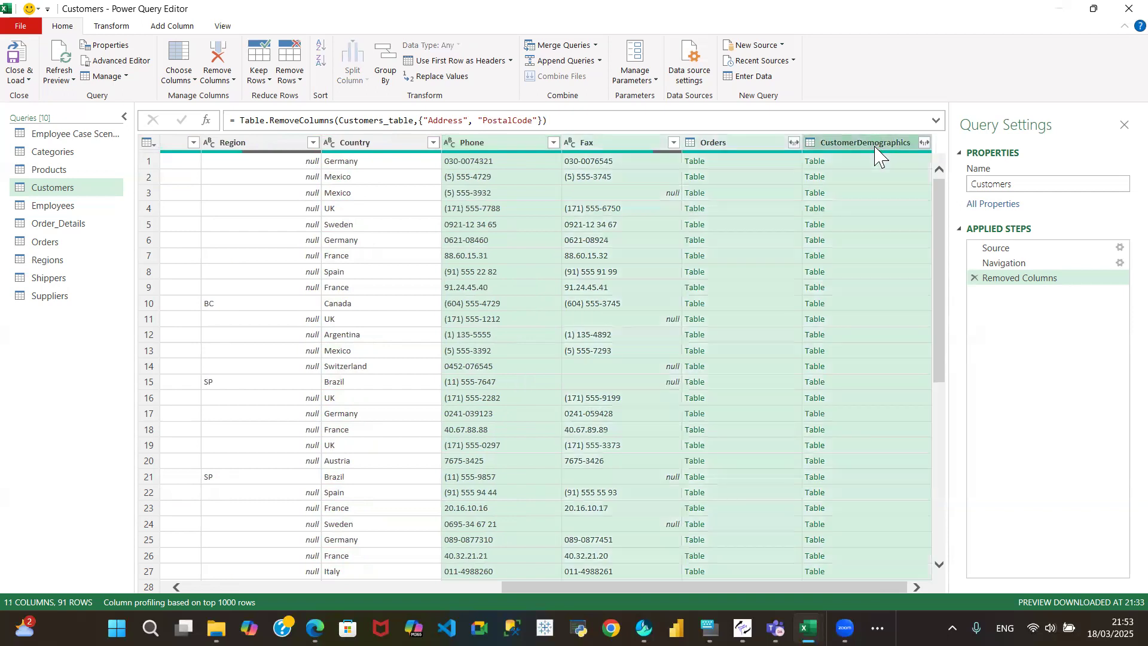
right_click(875, 154)
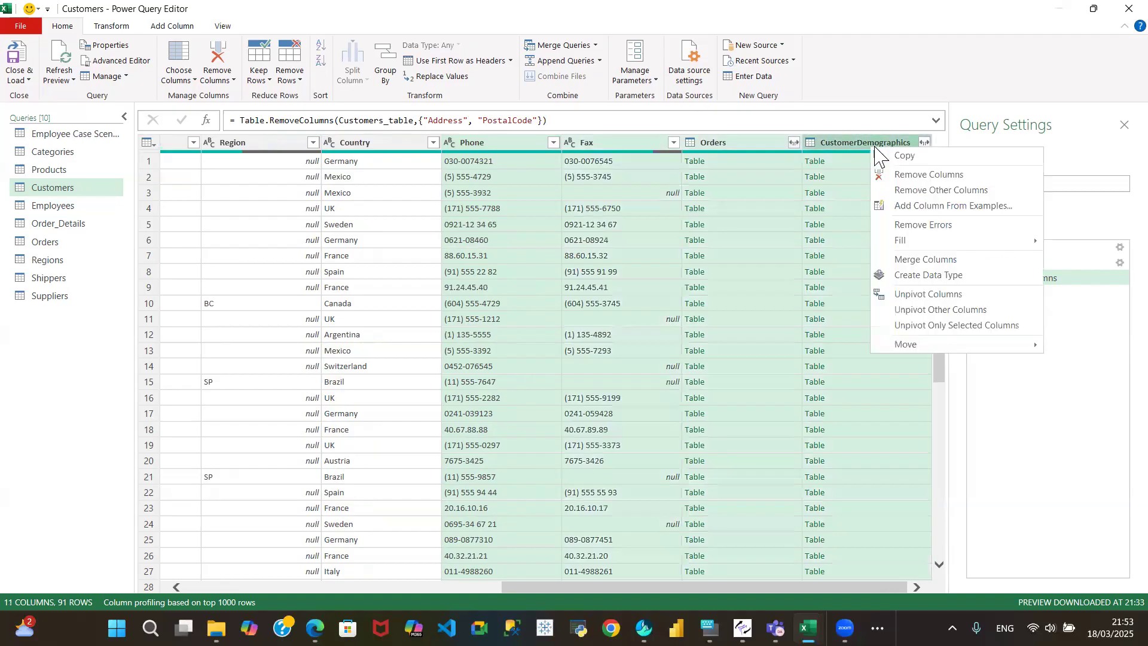
left_click(908, 175)
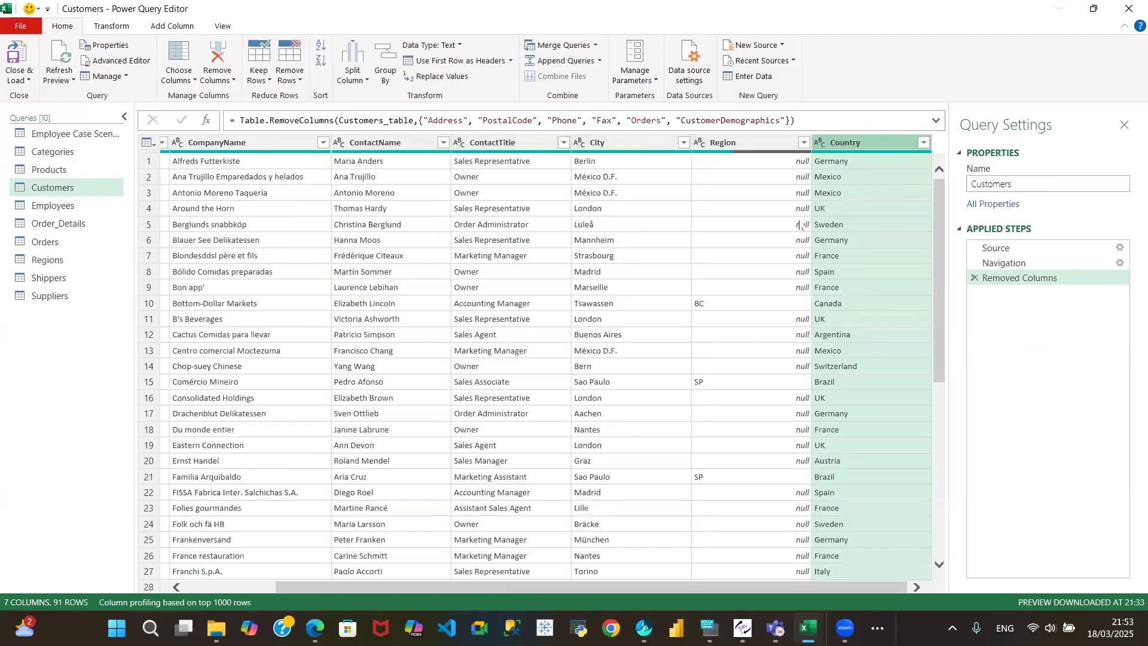
left_click(191, 585)
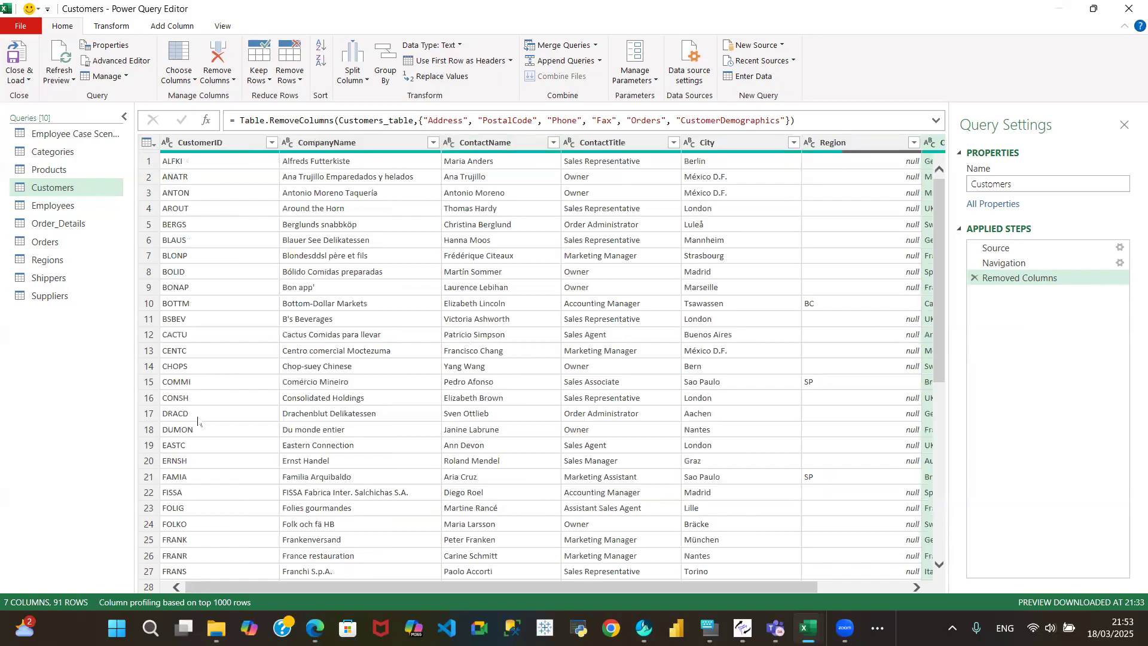
Step: Remove the BirthDate column from the Employees query
left_click(76, 207)
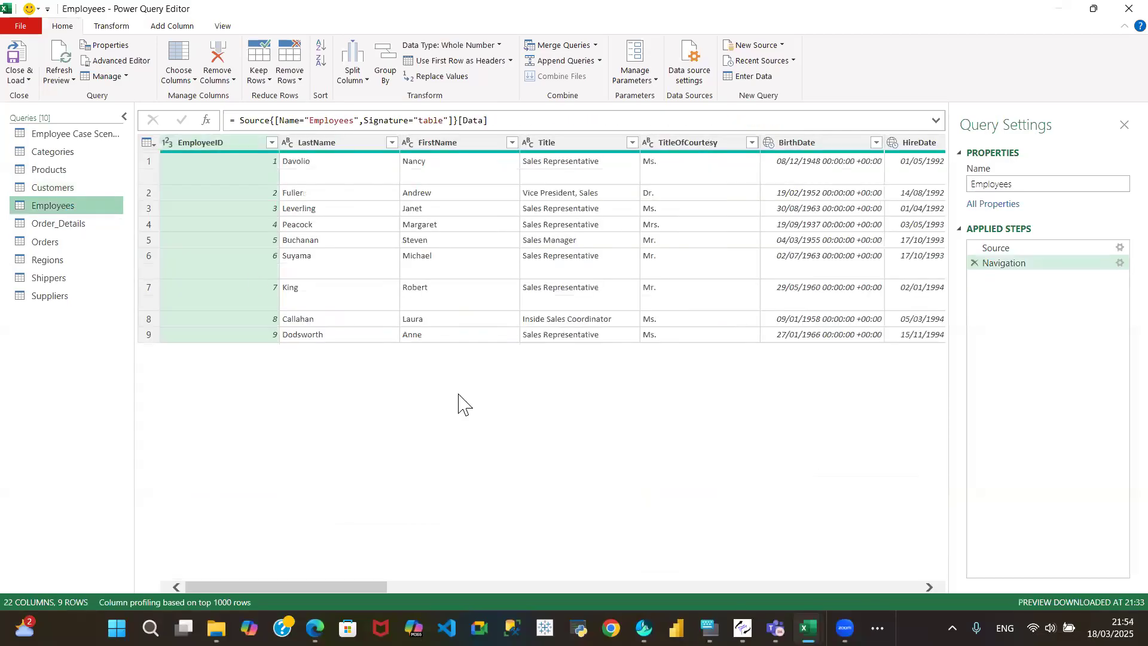
left_click(929, 587)
left_click(928, 587)
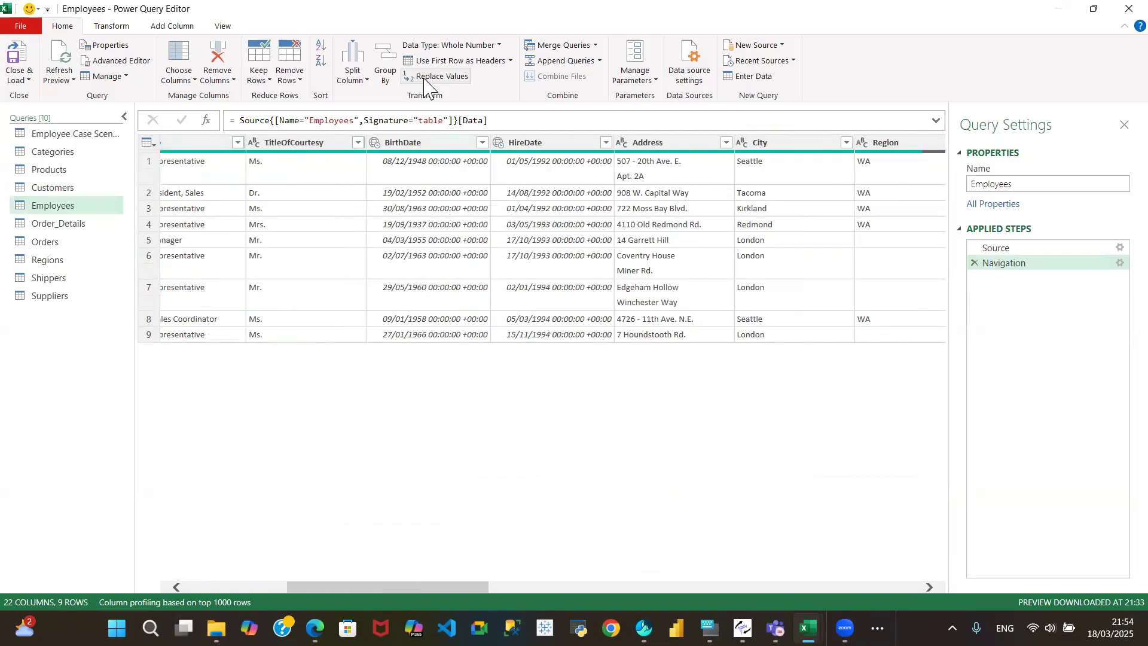
left_click(428, 147)
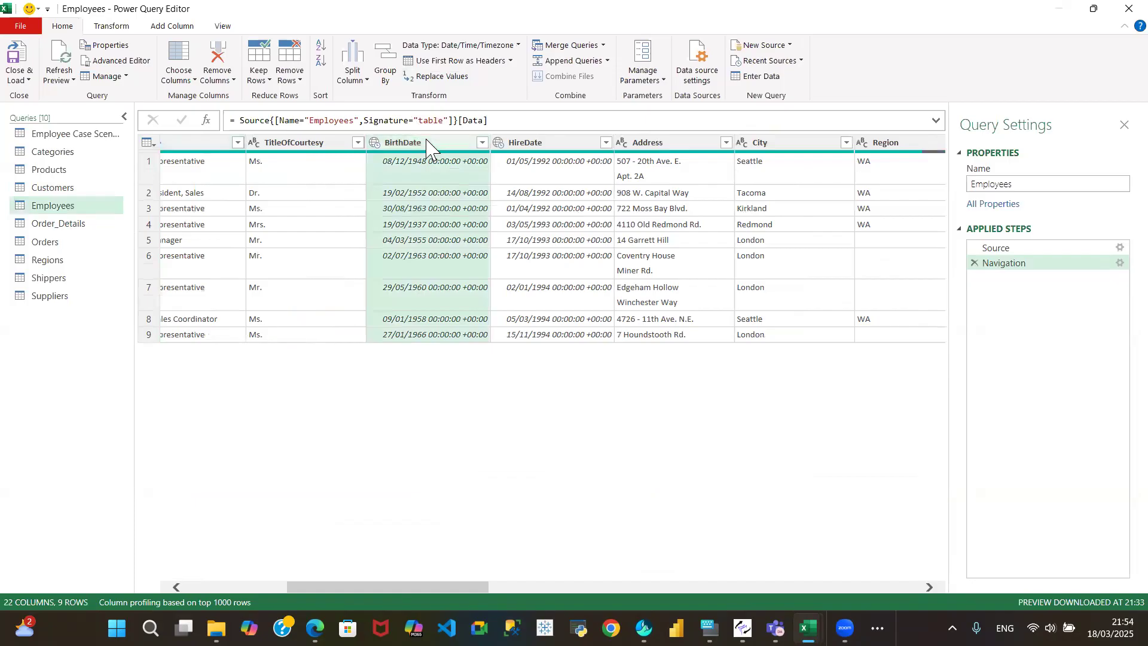
right_click(427, 142)
left_click(478, 168)
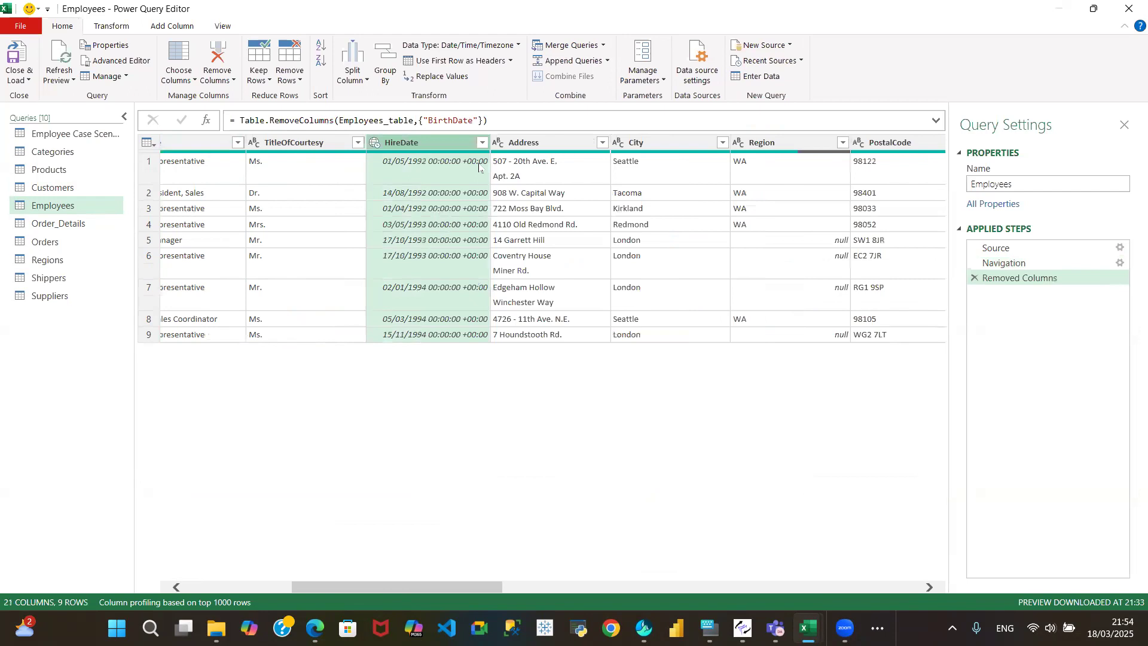
Step: Remove the Address and PostalCode columns from the Employees query
left_click(553, 142)
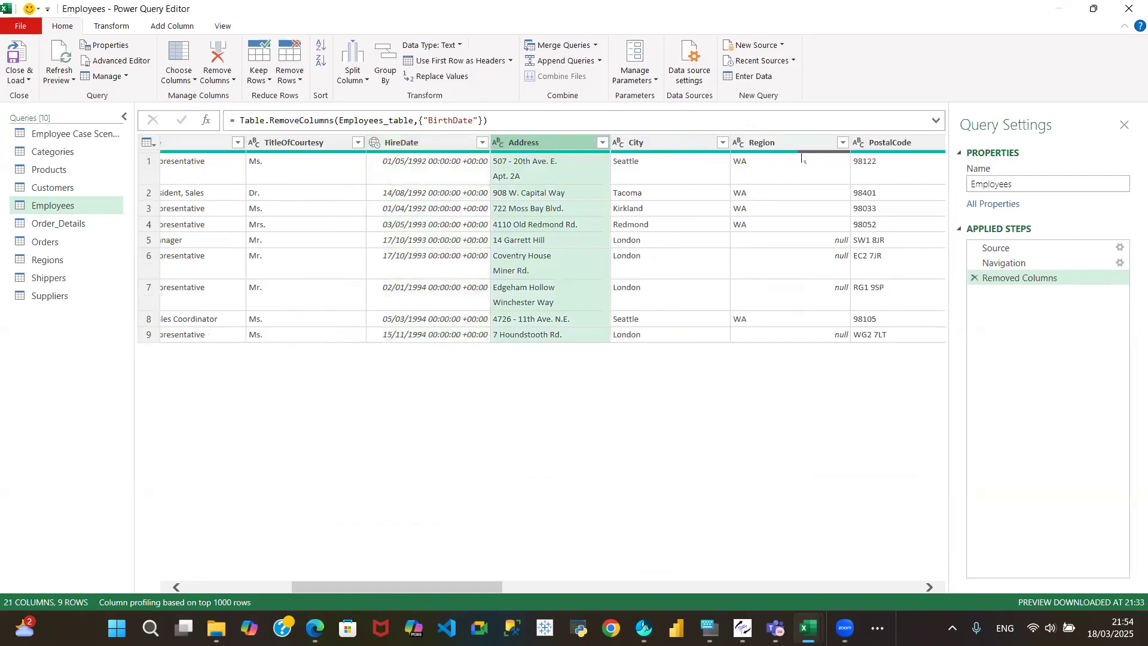
right_click(559, 143)
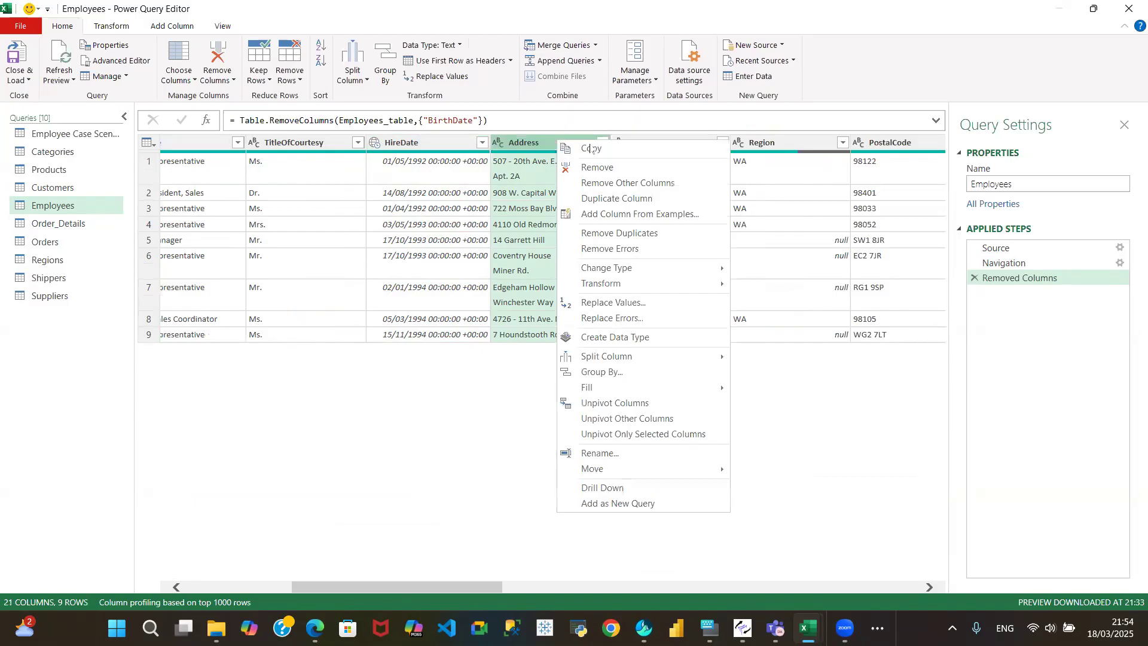
left_click(621, 168)
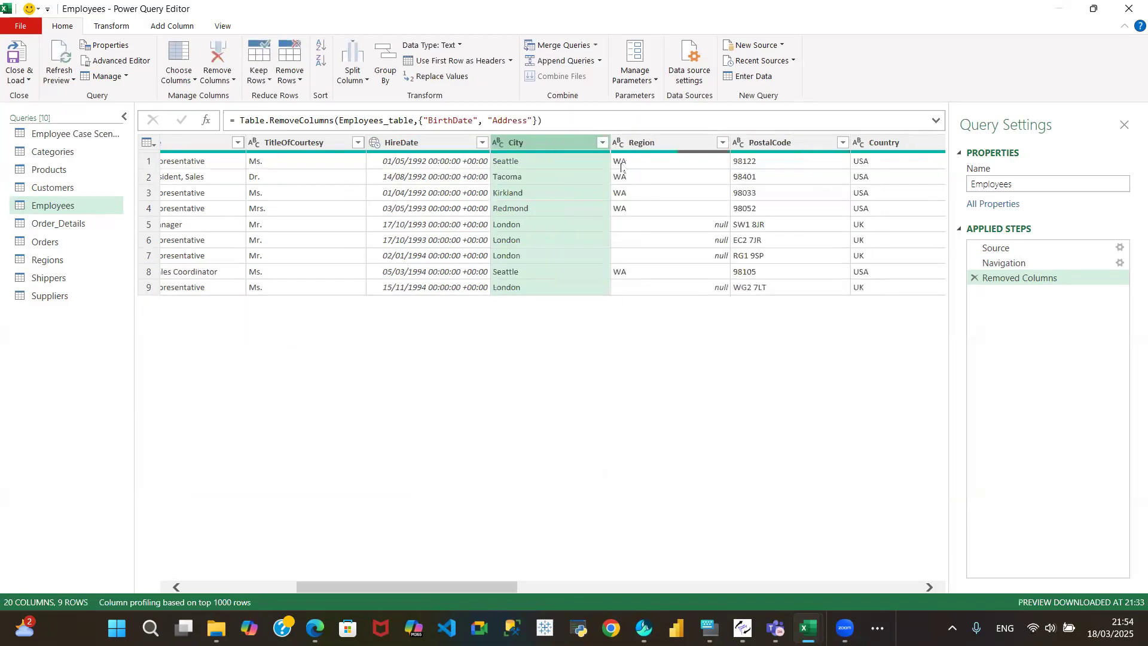
left_click(786, 147)
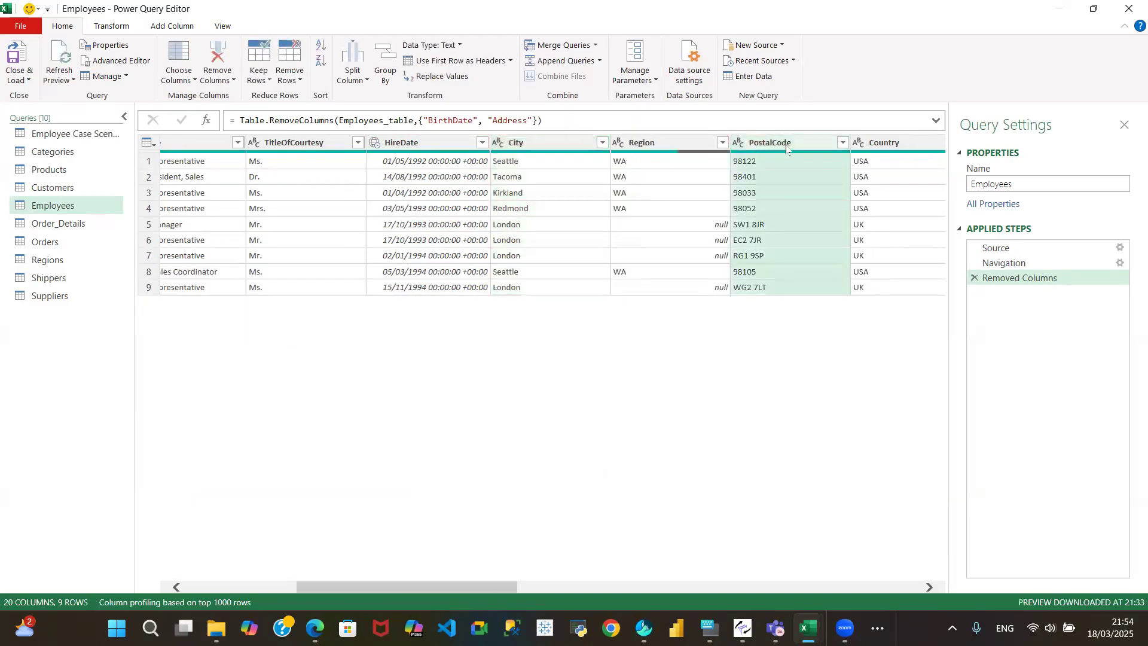
right_click(787, 147)
left_click(837, 174)
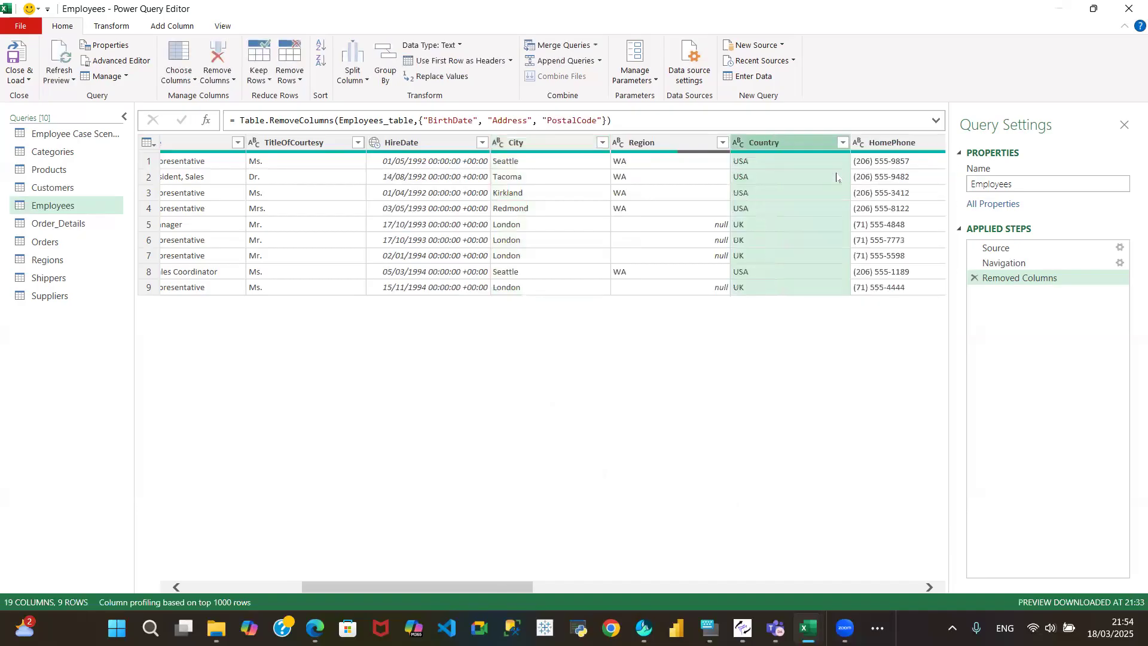
Step: Remove the HomePhone and Extension columns from the Employees query
left_click(920, 145)
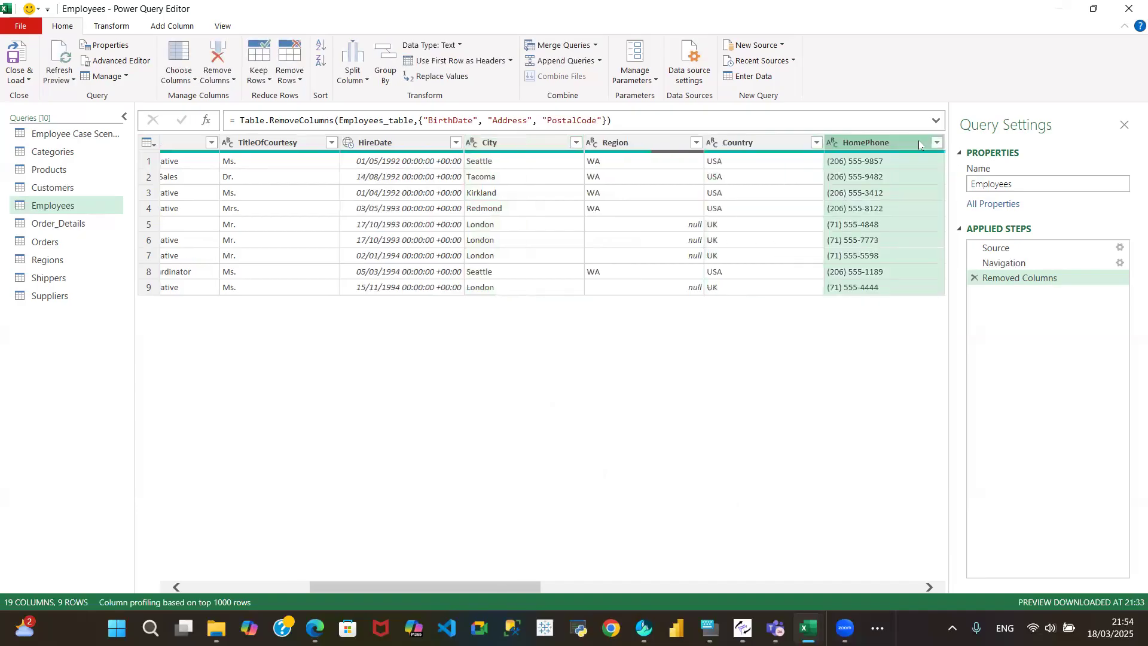
right_click(919, 145)
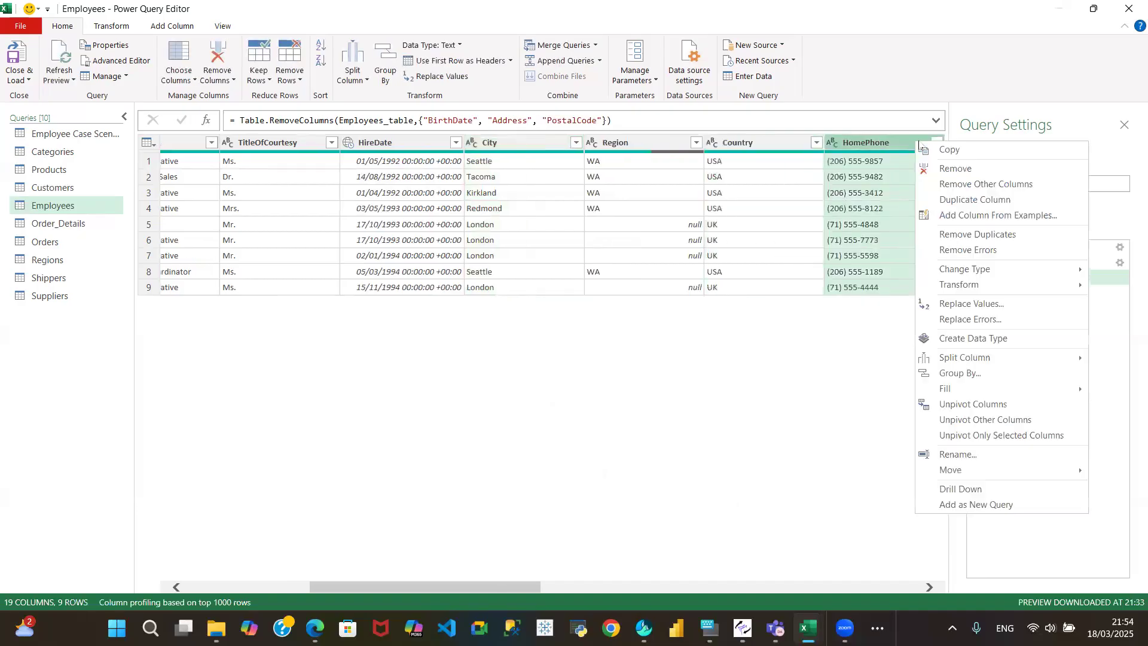
left_click(955, 171)
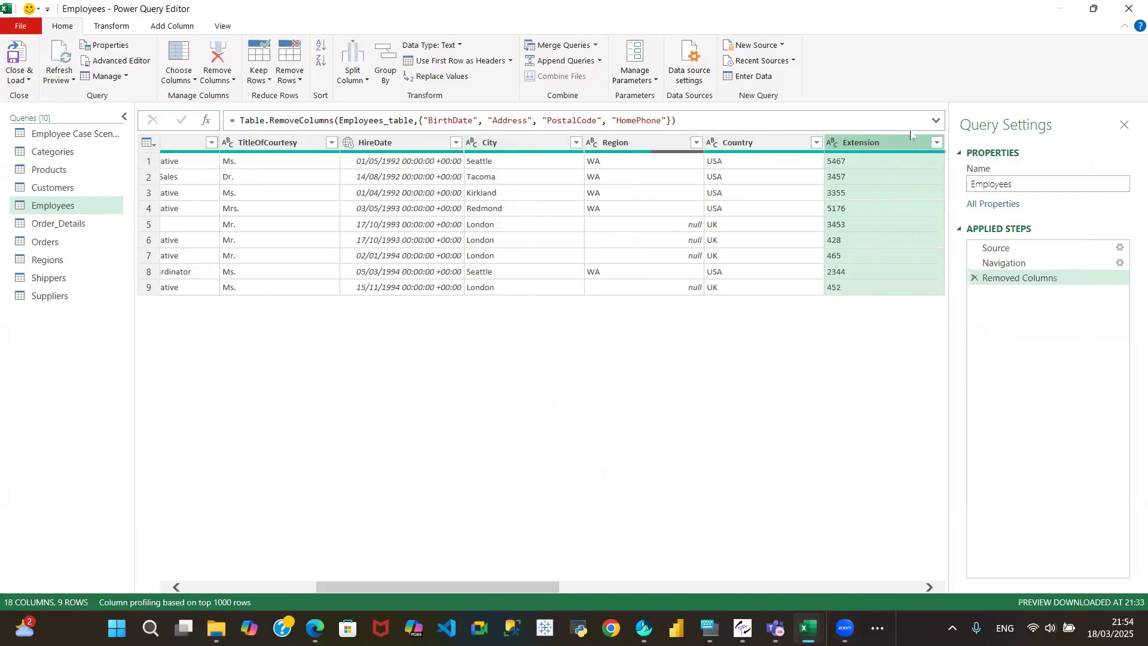
right_click(906, 148)
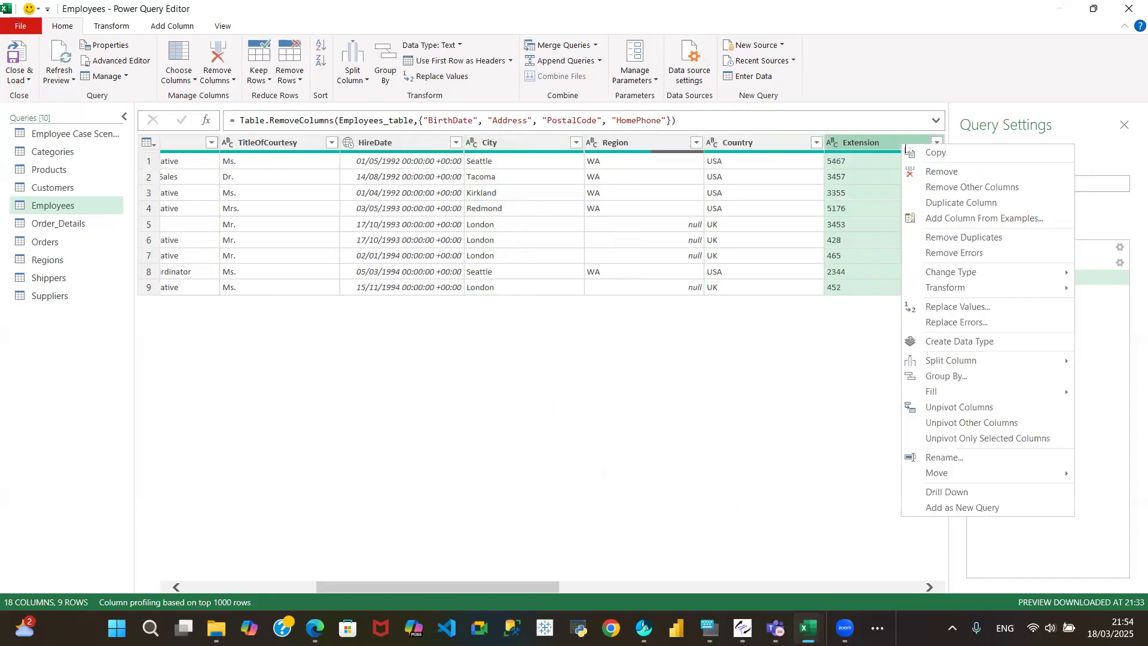
left_click(939, 170)
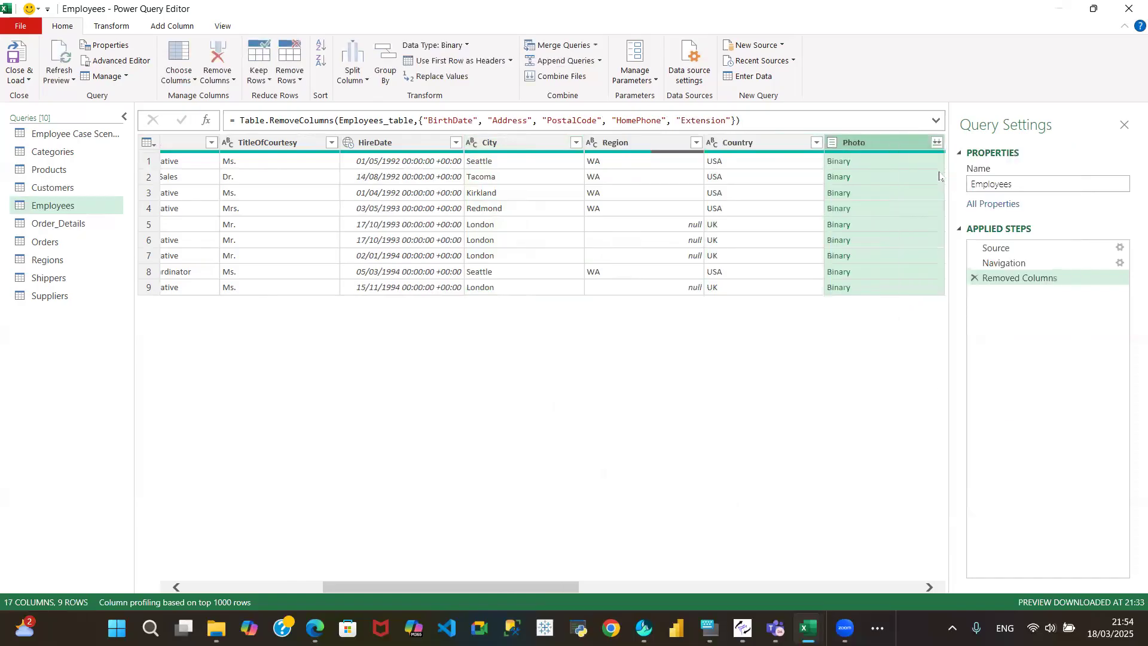
Step: Remove the Photo and Notes columns from the Employees query
left_click(929, 586)
left_click(929, 586)
left_click(929, 586)
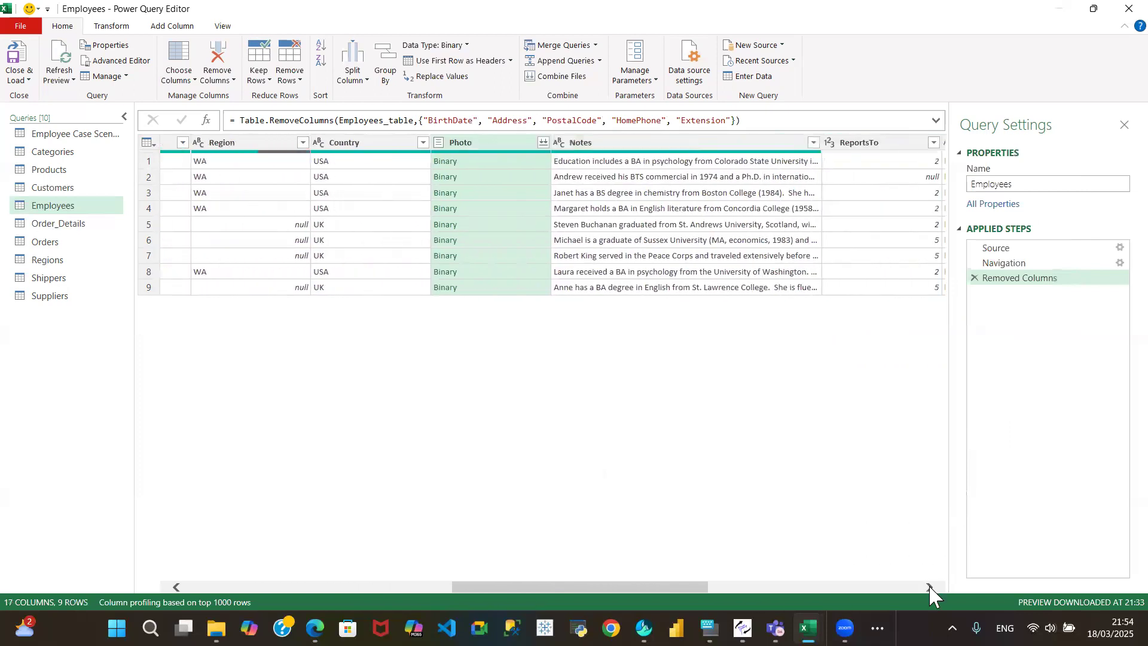
left_click(928, 584)
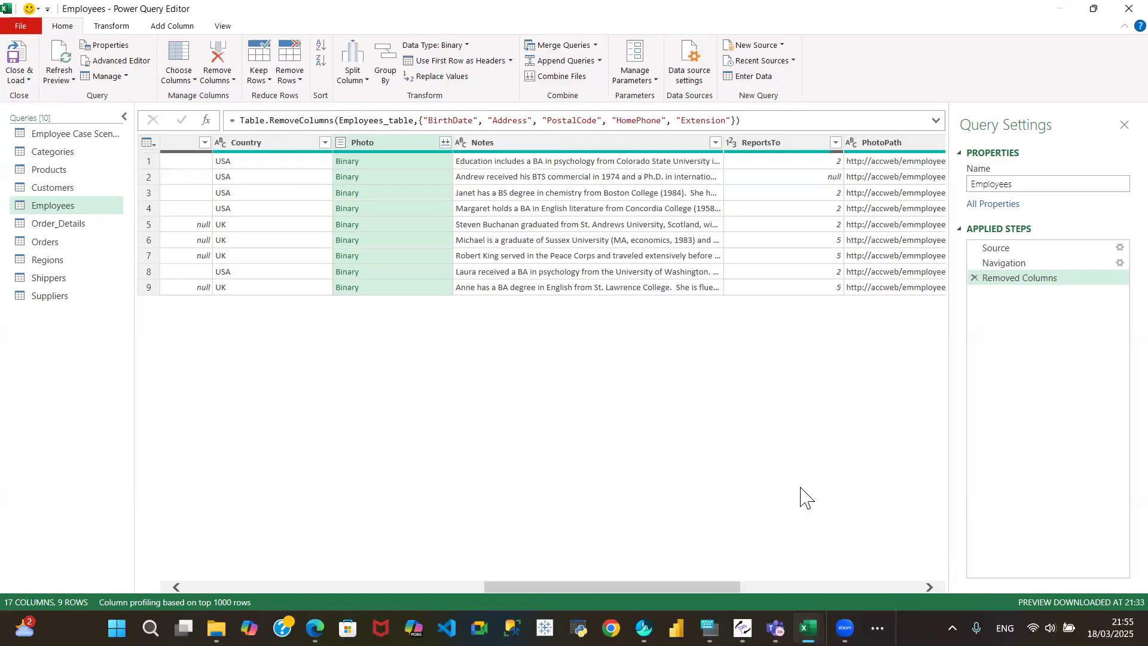
left_click(928, 587)
left_click(929, 586)
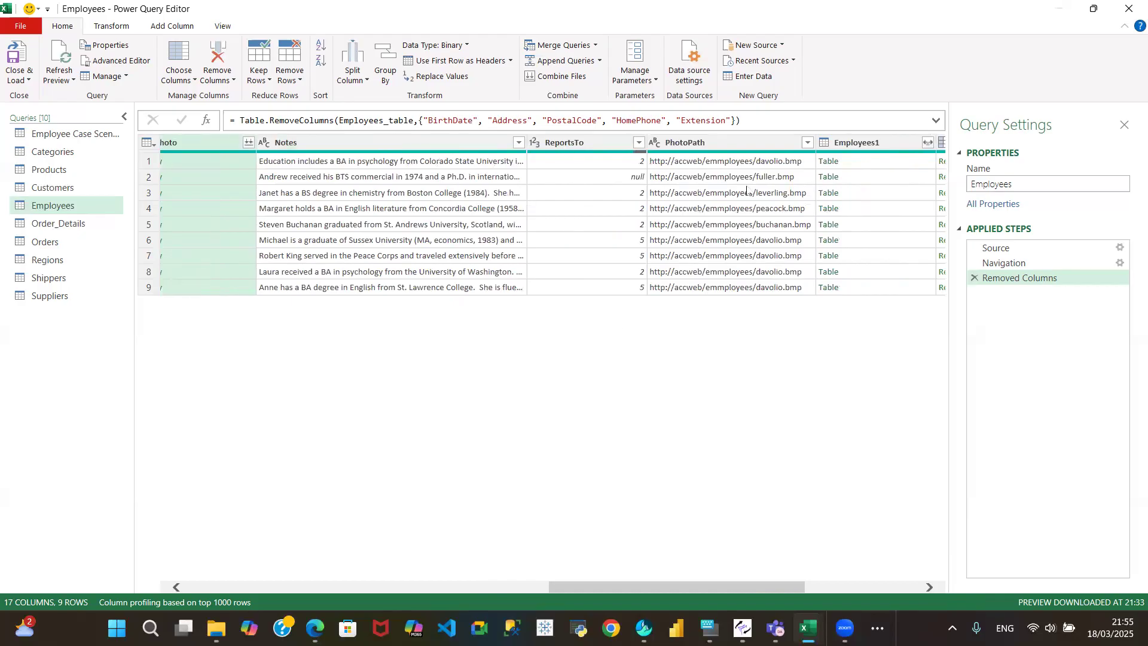
left_click(433, 145)
right_click(433, 145)
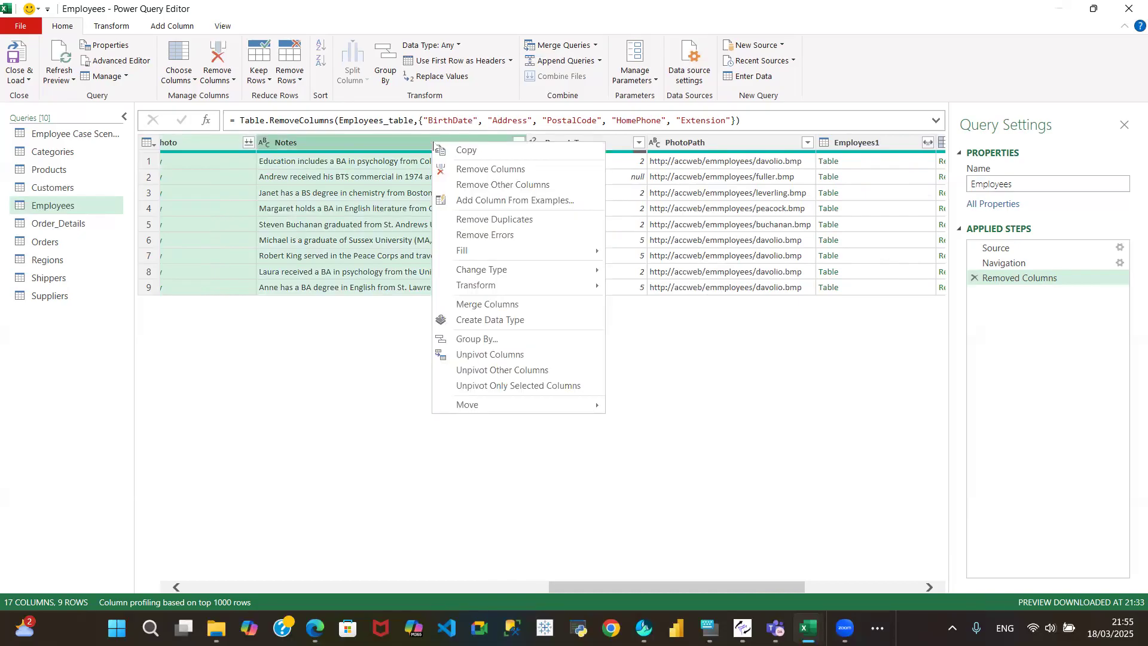
left_click(493, 170)
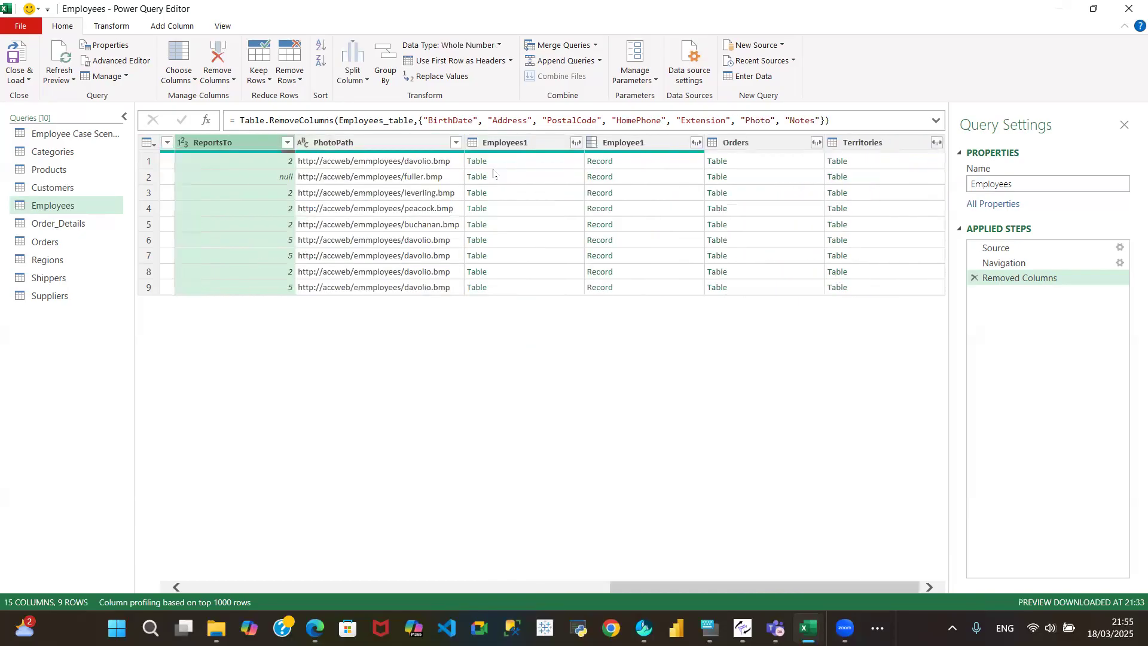
Step: Remove the PhotoPath, Employees1, Employee1, Orders and Territories columns from Employees, and change the HireDate column's data type to Date
left_click(537, 146)
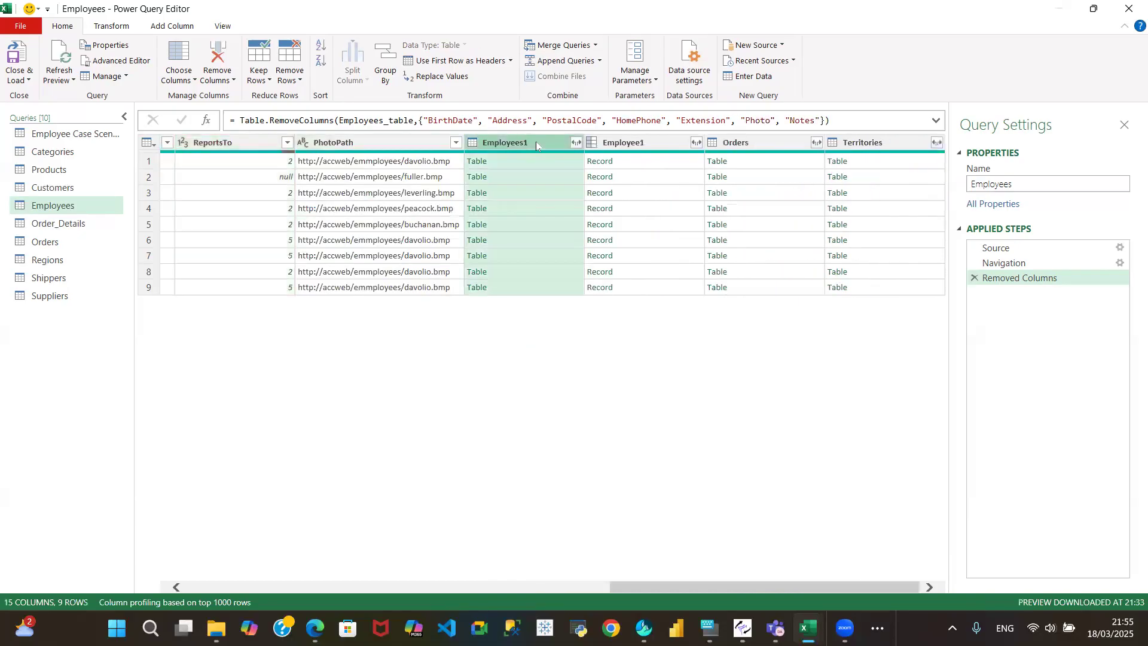
left_click(386, 145)
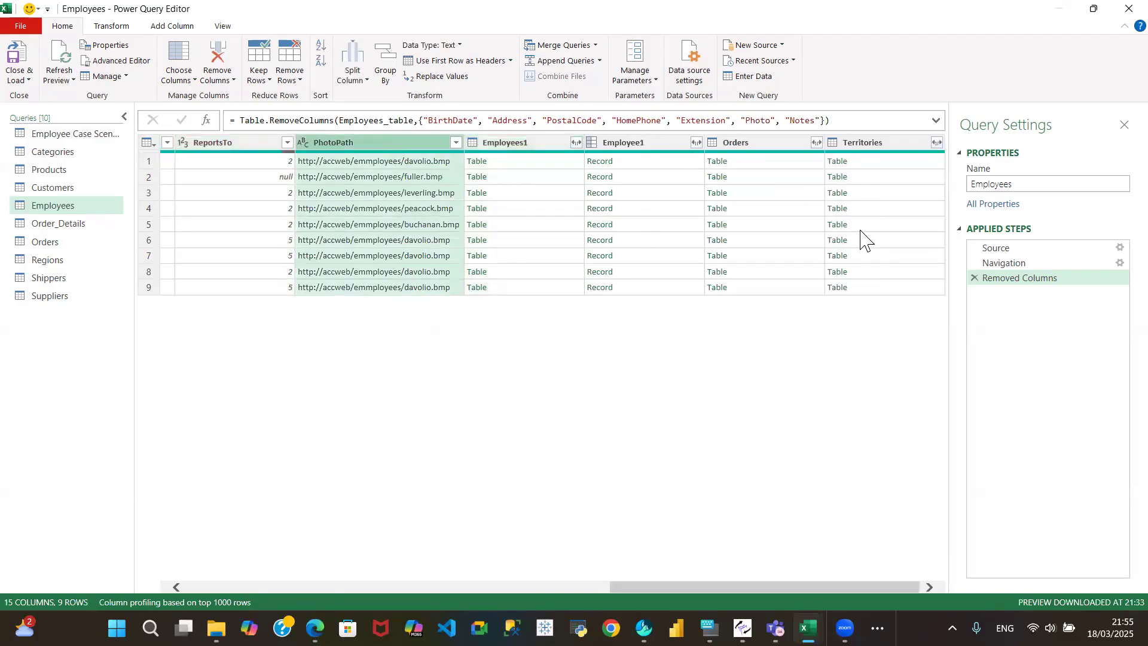
left_click(908, 143, "shift")
right_click(908, 148)
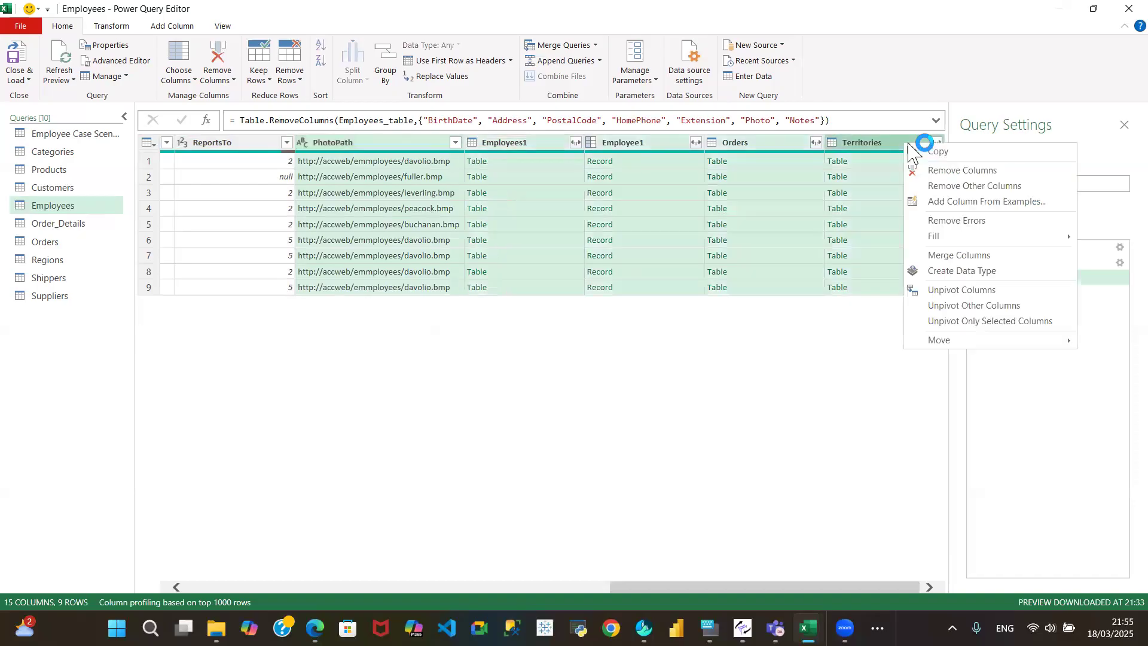
left_click(940, 171)
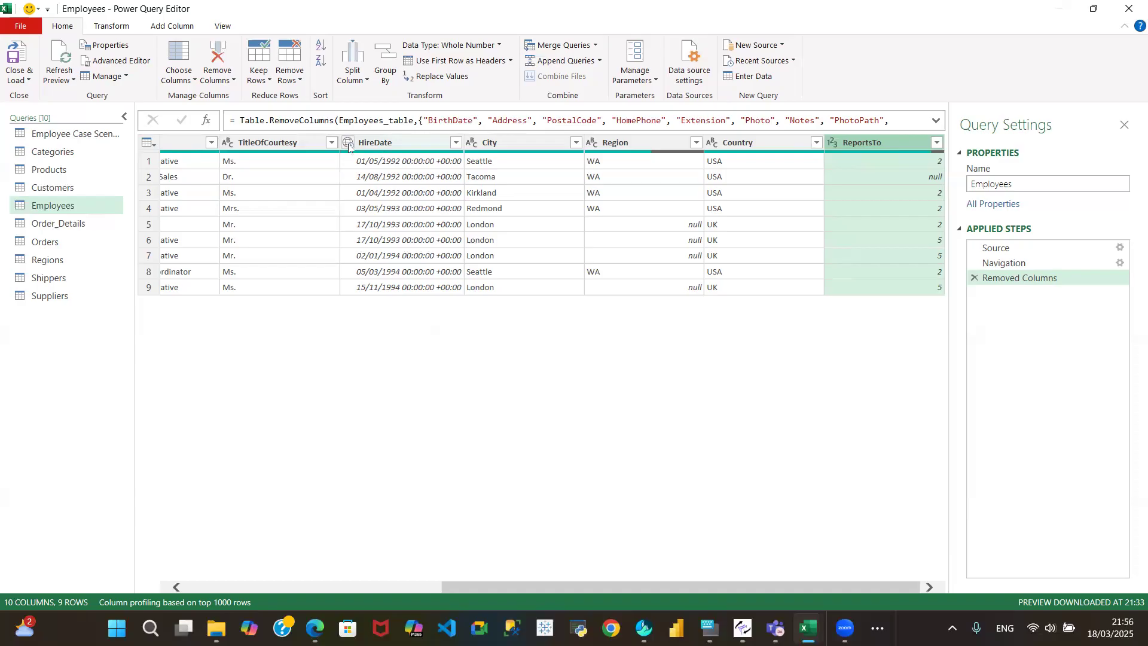
left_click(349, 144)
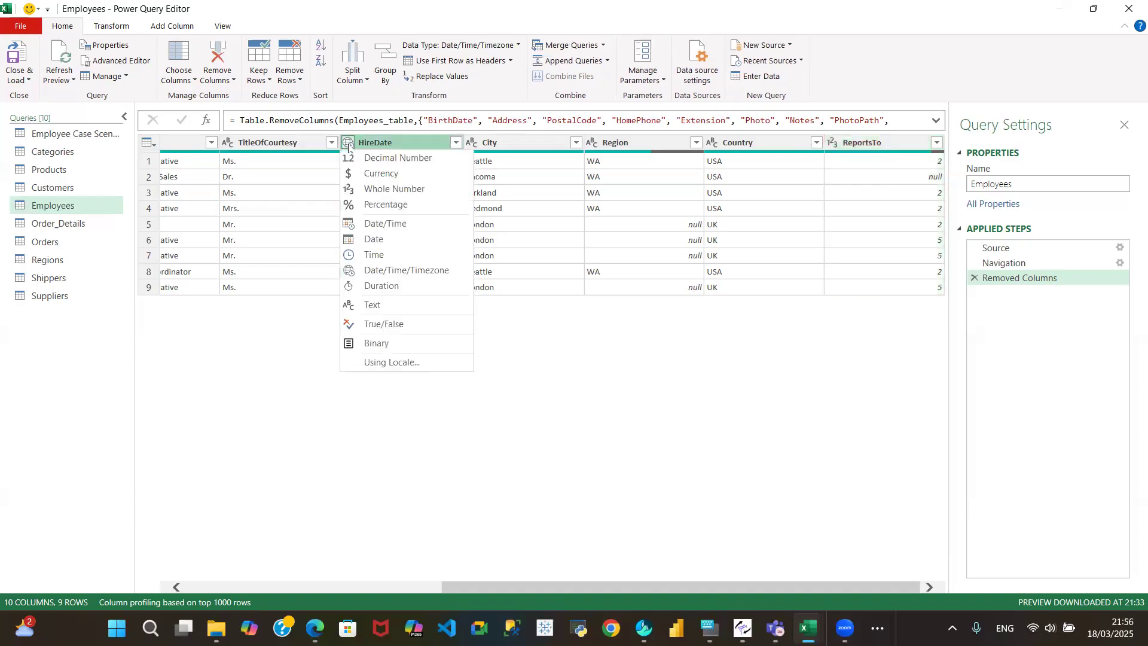
left_click(374, 240)
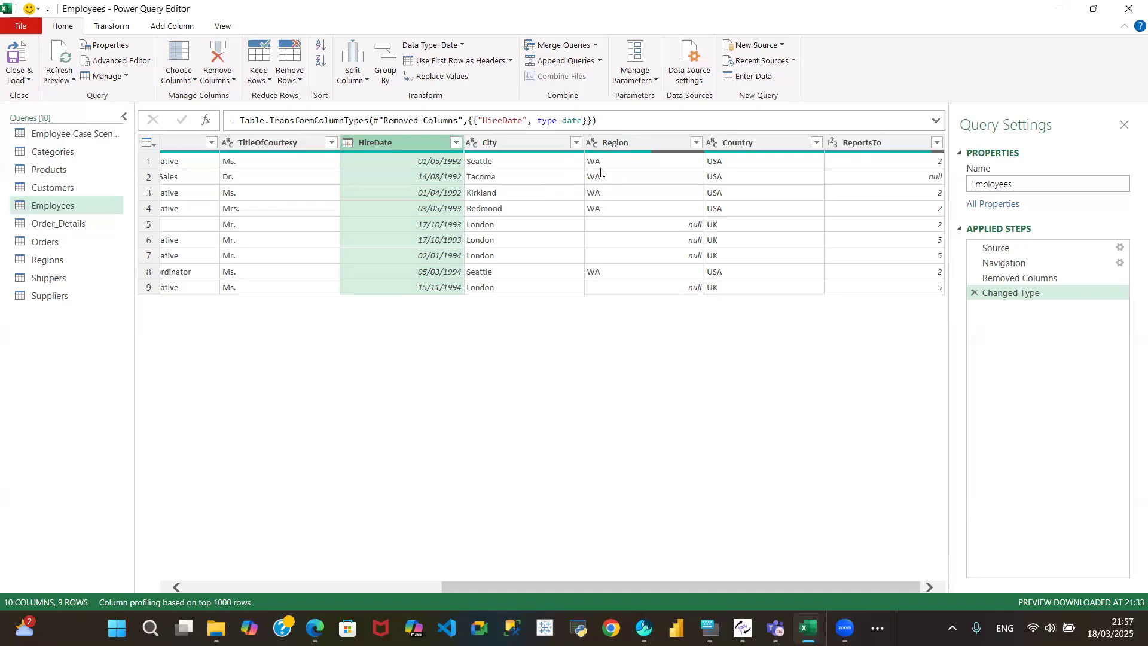
Step: Remove the Order and Product columns from the Order_Details query
left_click(69, 226)
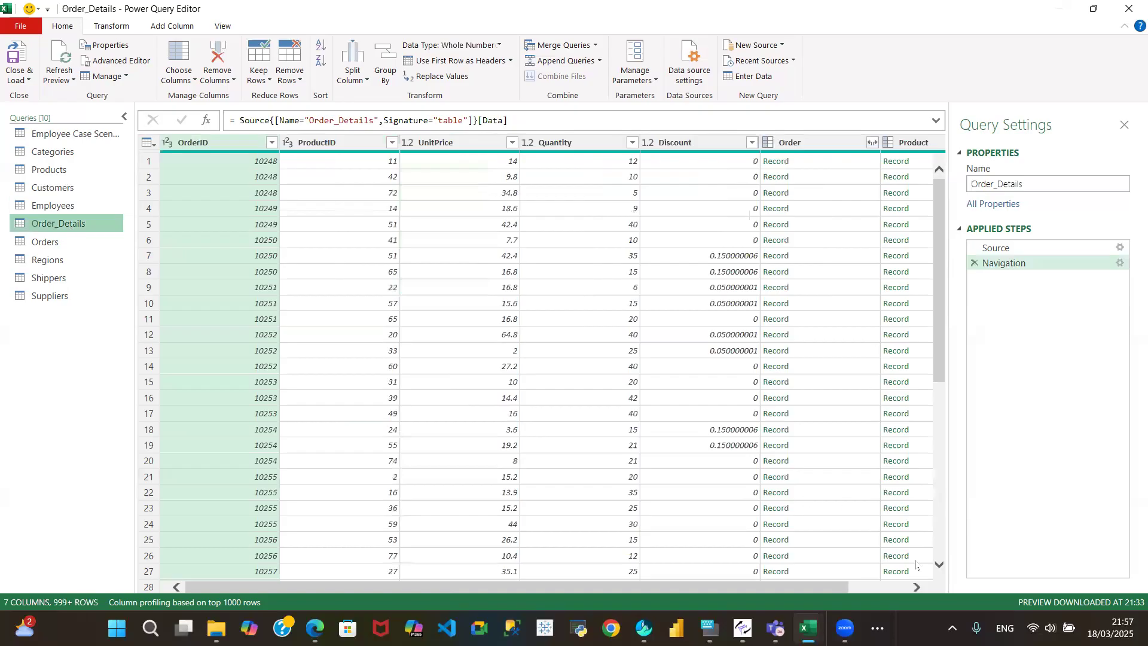
left_click(916, 587)
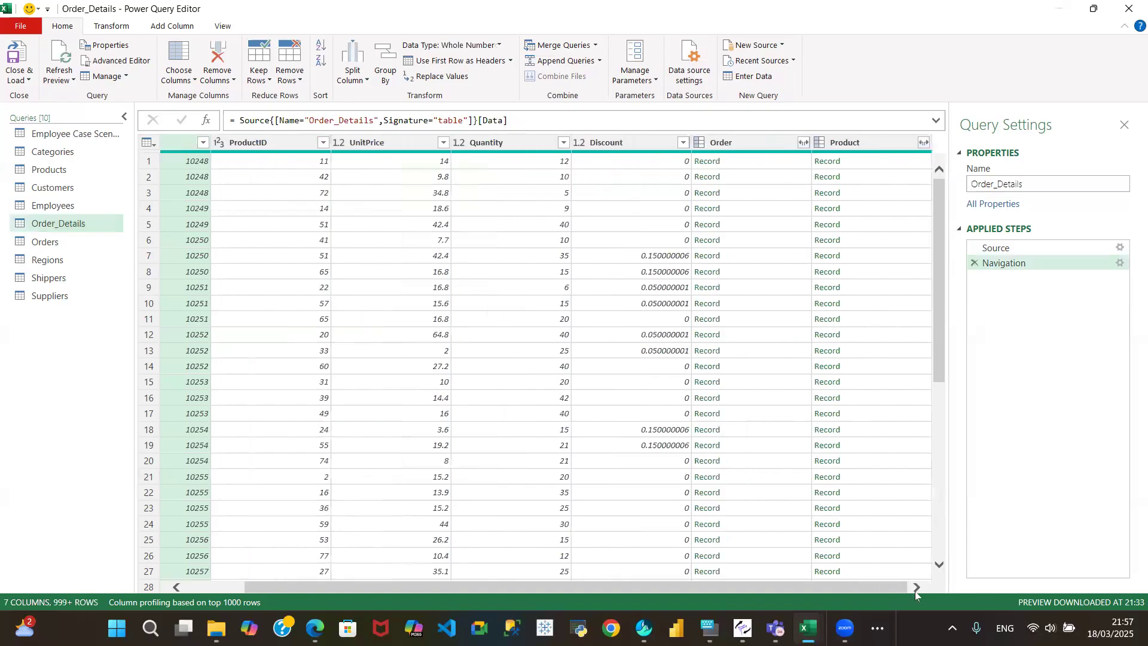
left_click(744, 142)
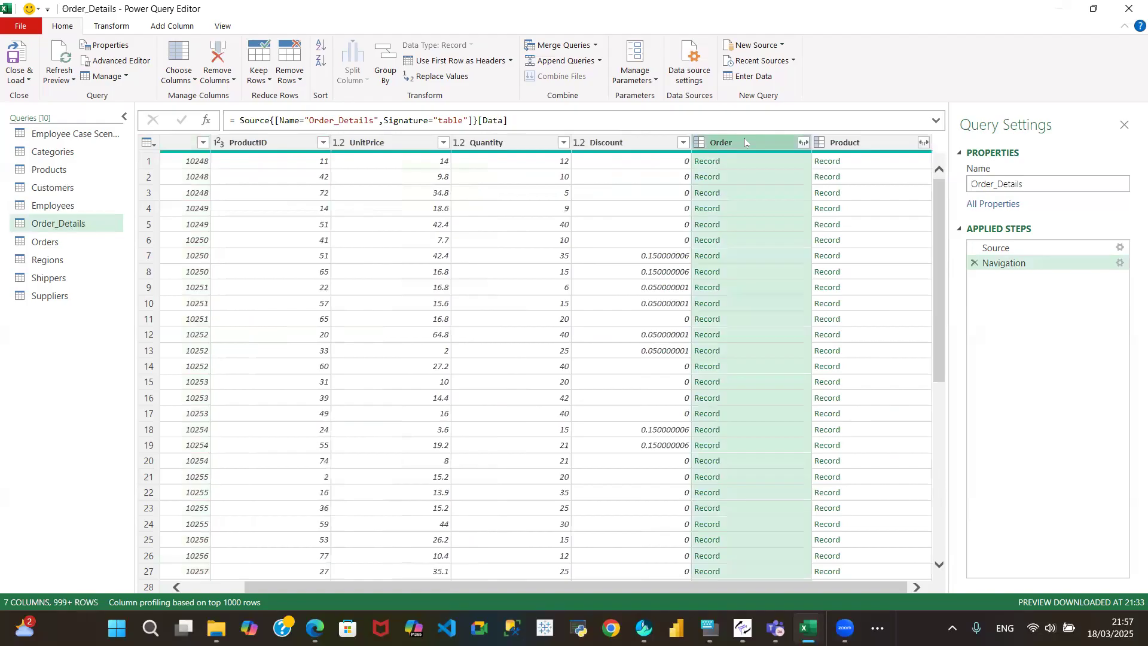
left_click(860, 143, "ctrl")
right_click(861, 144)
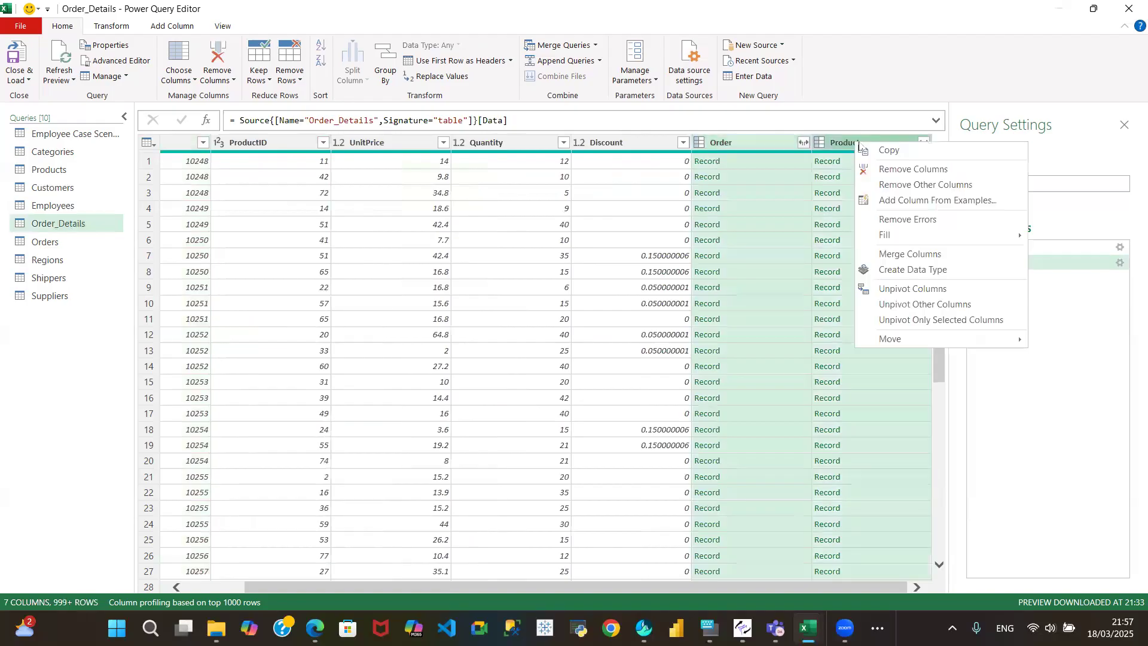
left_click(897, 170)
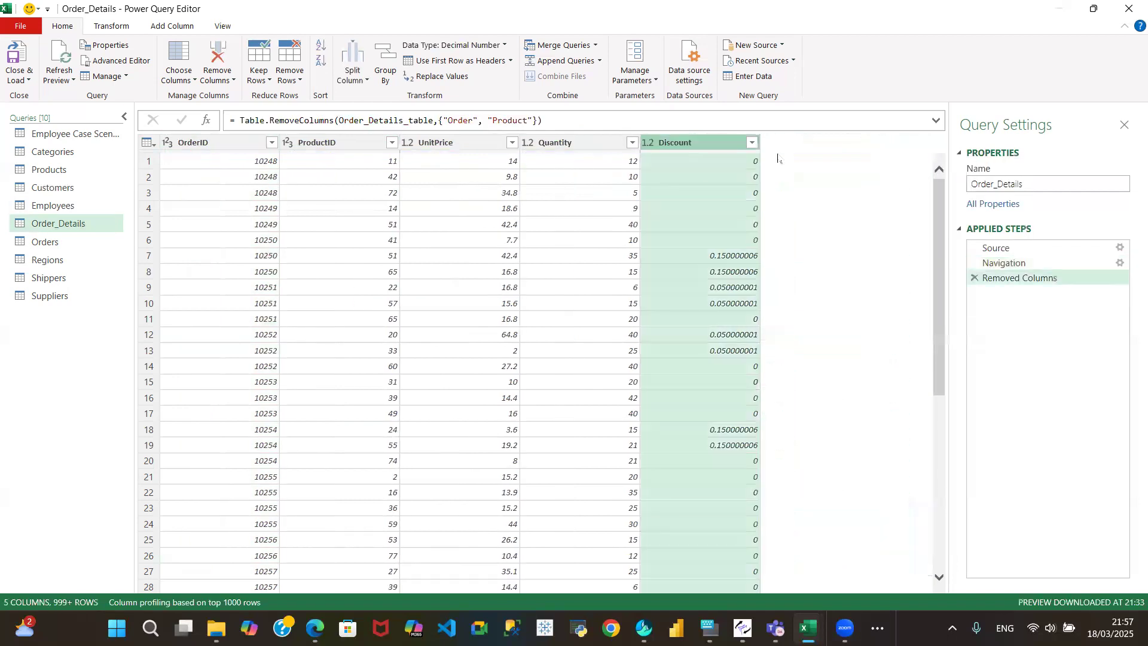
Step: Remove the ShipRegion, ShipPostalCode, ShipCountry, Customer, Employee, Order_Details and Shipper columns from the Orders query
left_click(63, 244)
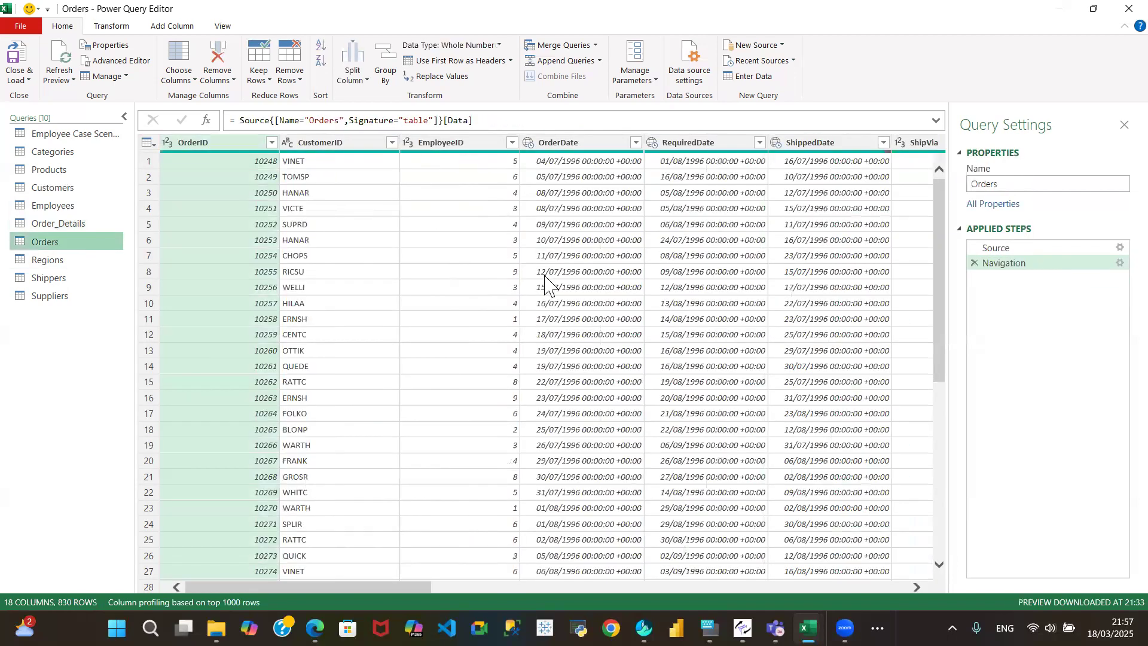
left_click(915, 586)
left_click(916, 586)
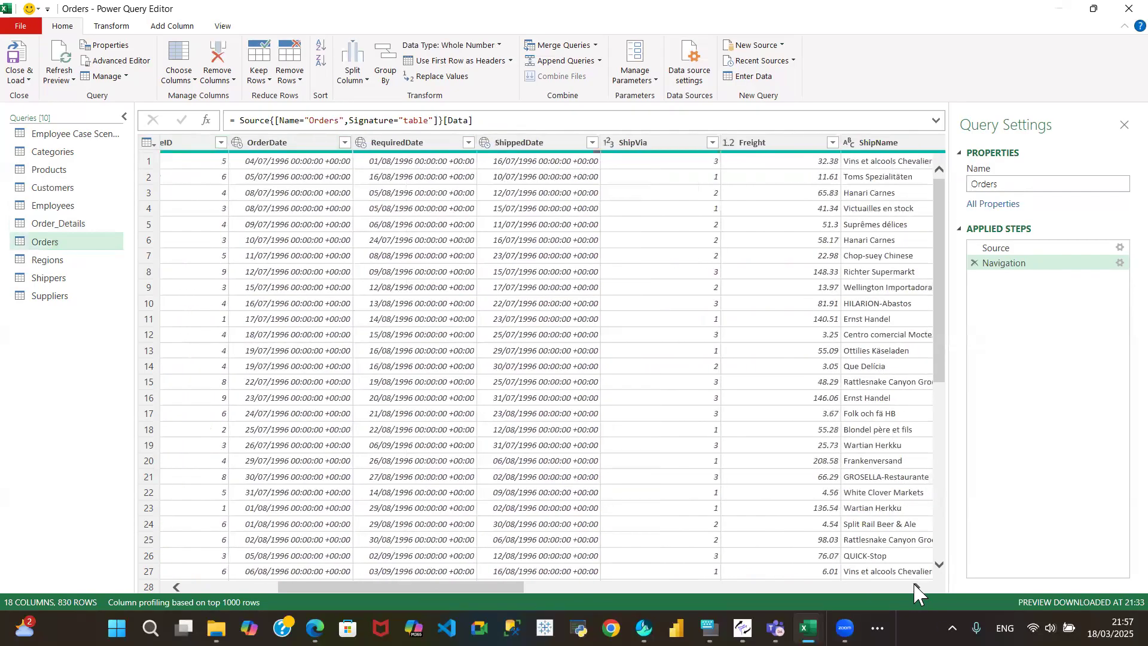
left_click(916, 586)
left_click(916, 587)
left_click(916, 587)
left_click(916, 587)
left_click(916, 587)
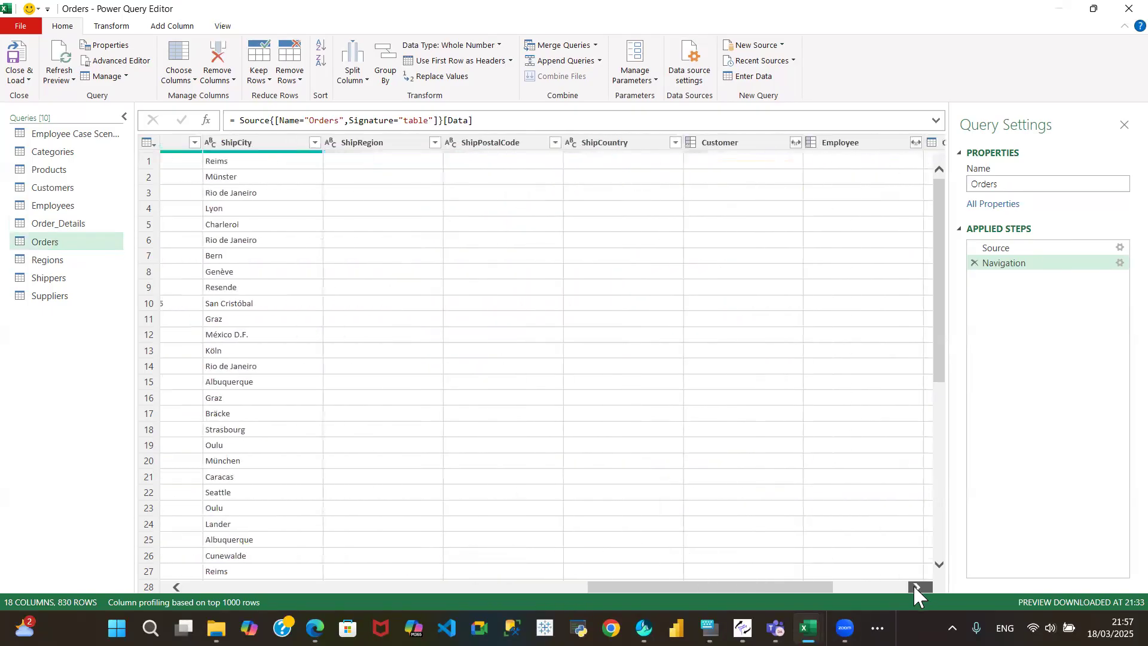
left_click(917, 587)
left_click(916, 587)
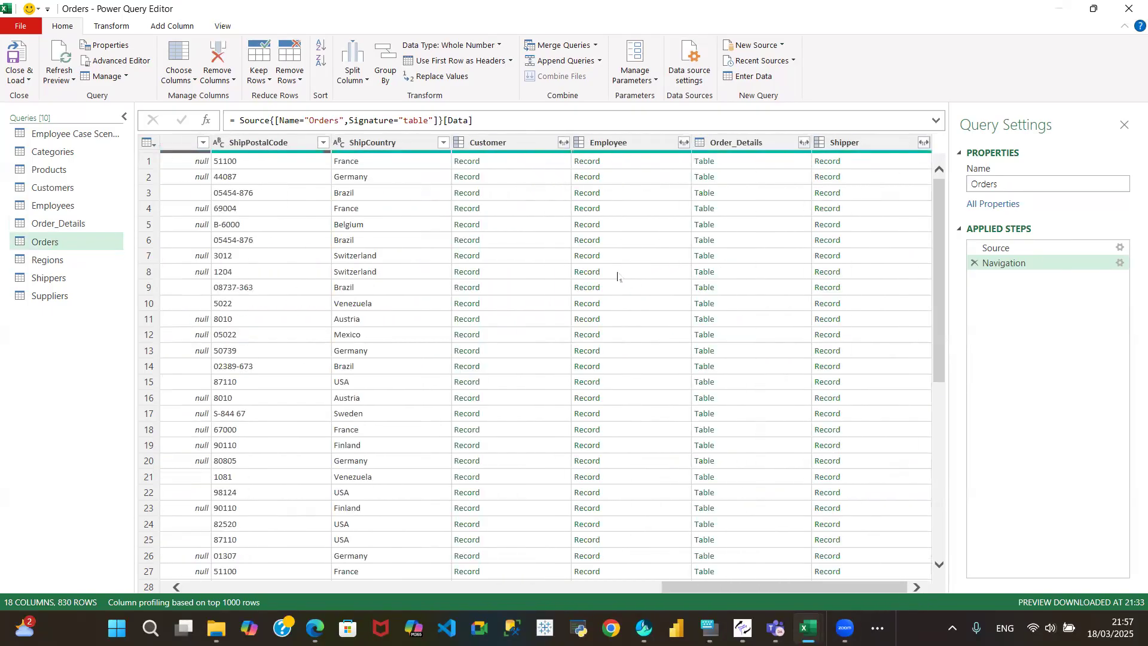
left_click(266, 144)
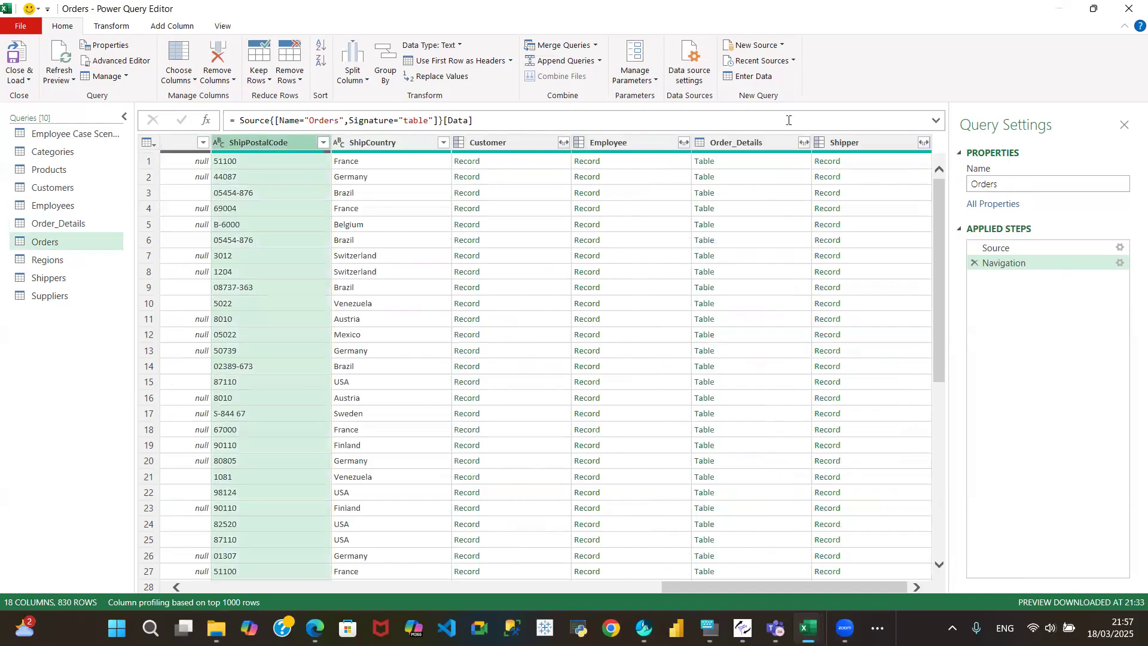
left_click(871, 144, "shift")
right_click(870, 146)
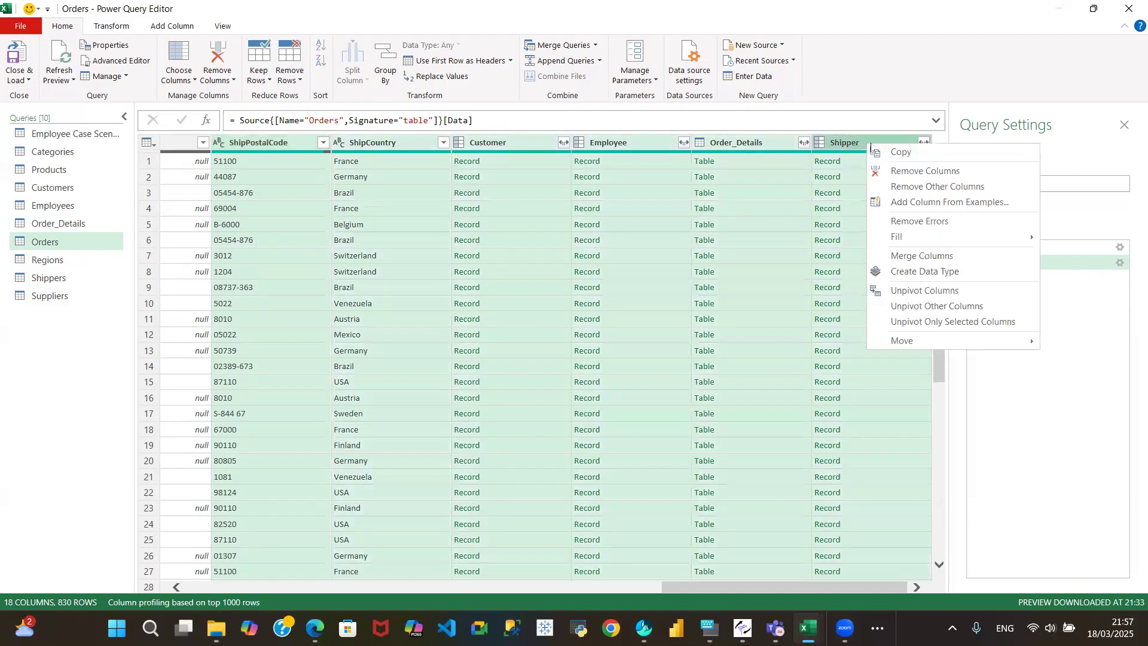
left_click(914, 172)
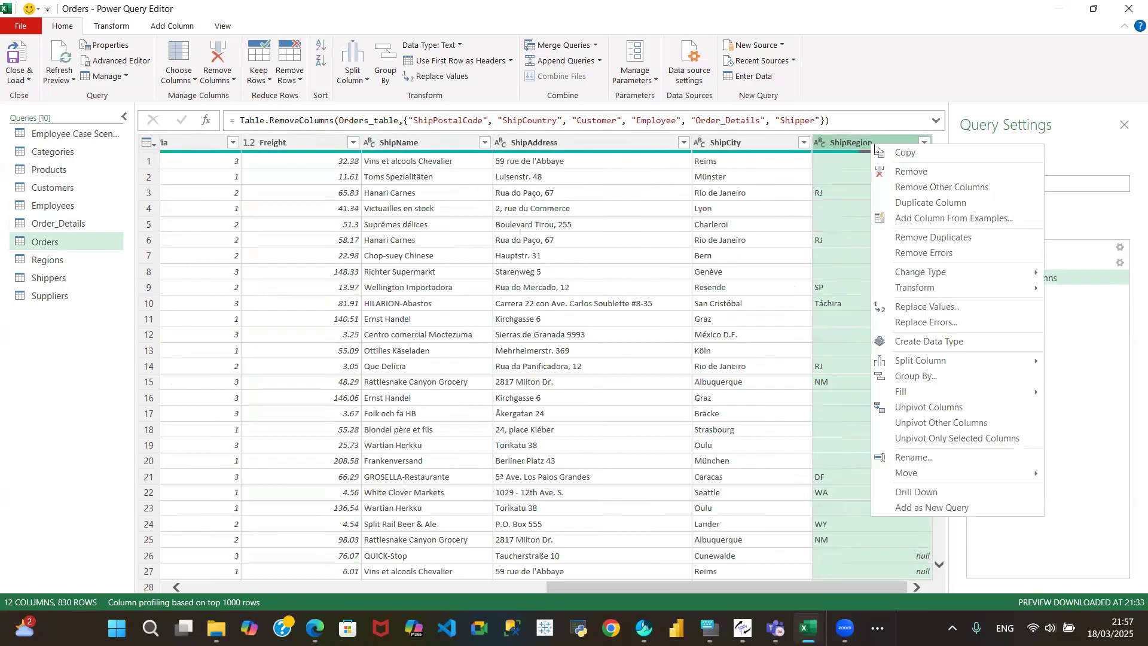
left_click(910, 171)
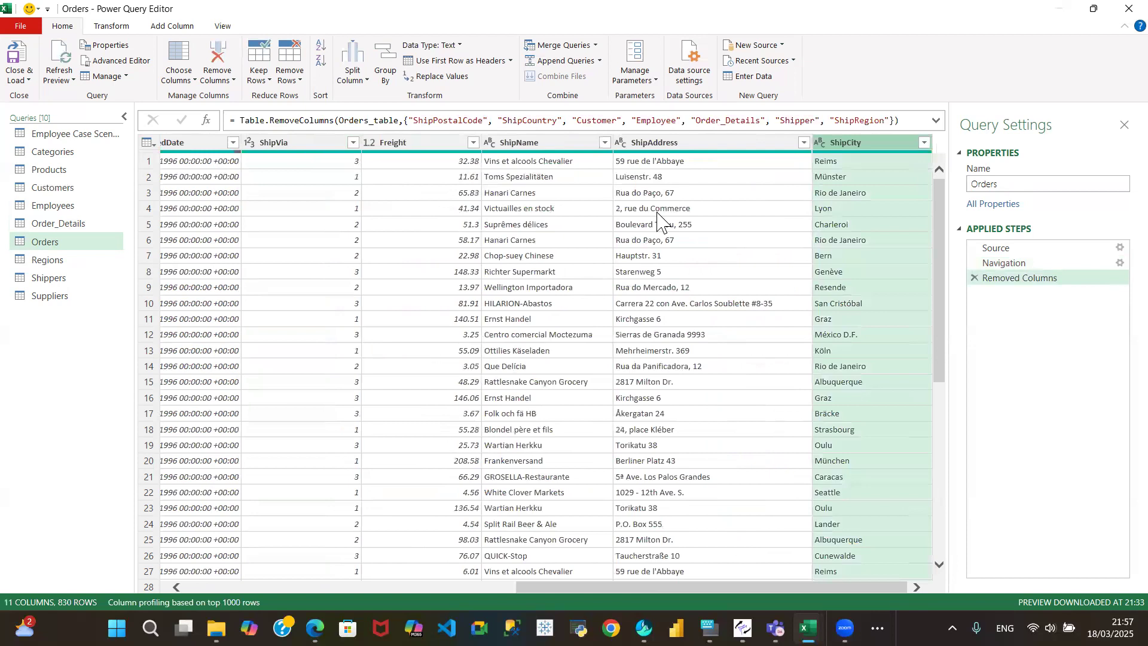
Step: Remove the Territories column from the Regions query
left_click(51, 263)
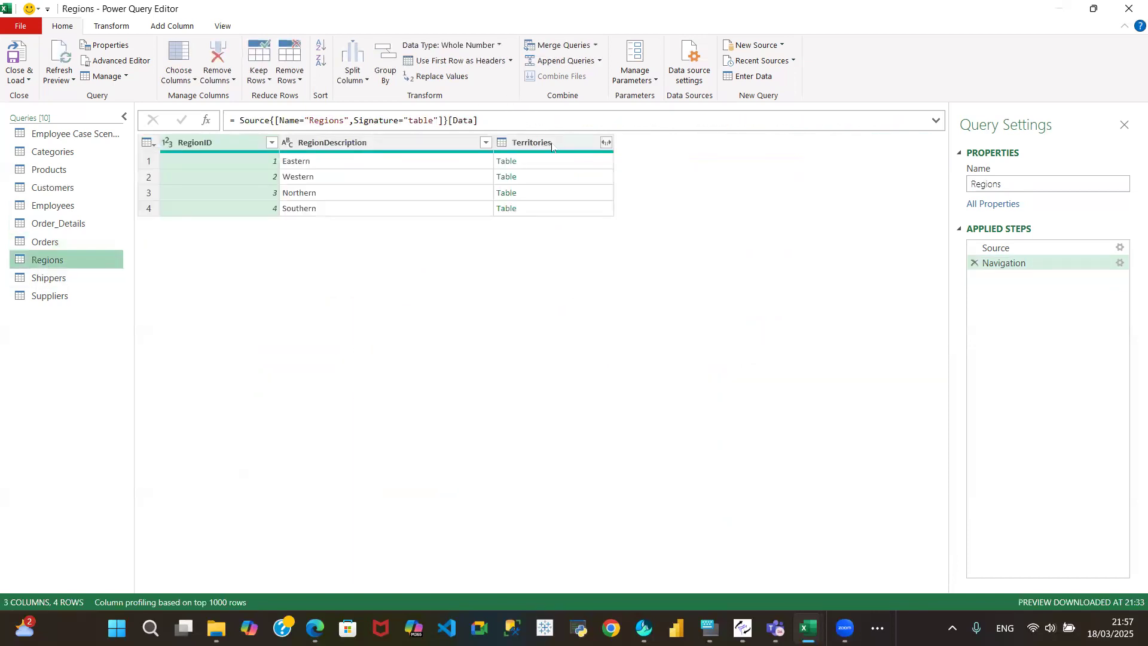
right_click(550, 144)
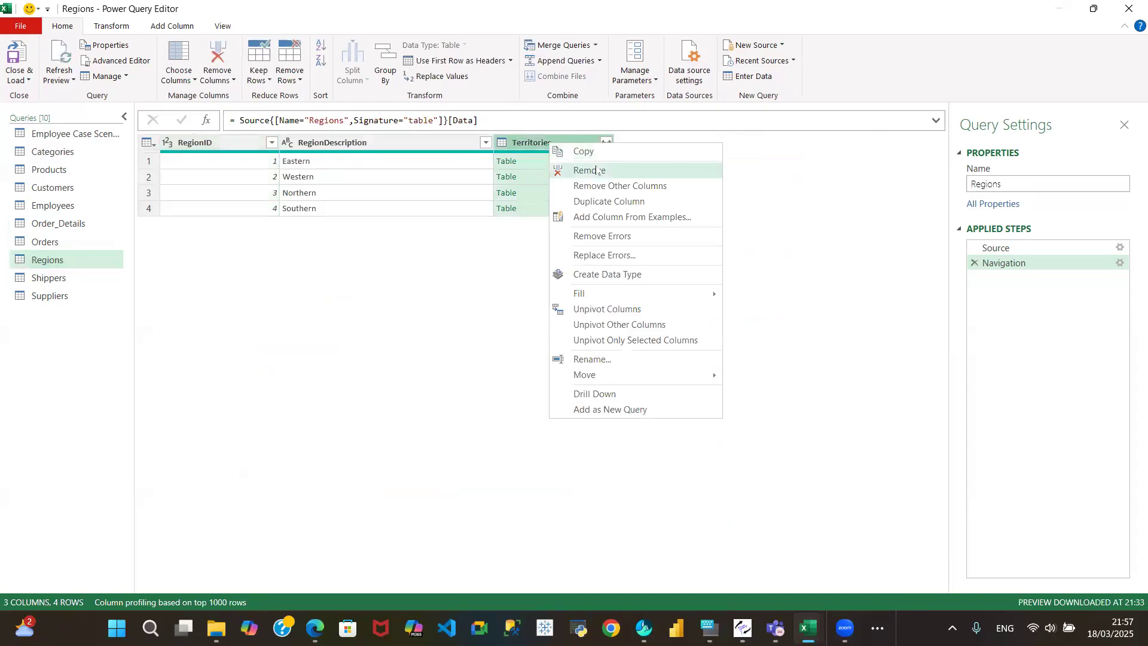
left_click(593, 171)
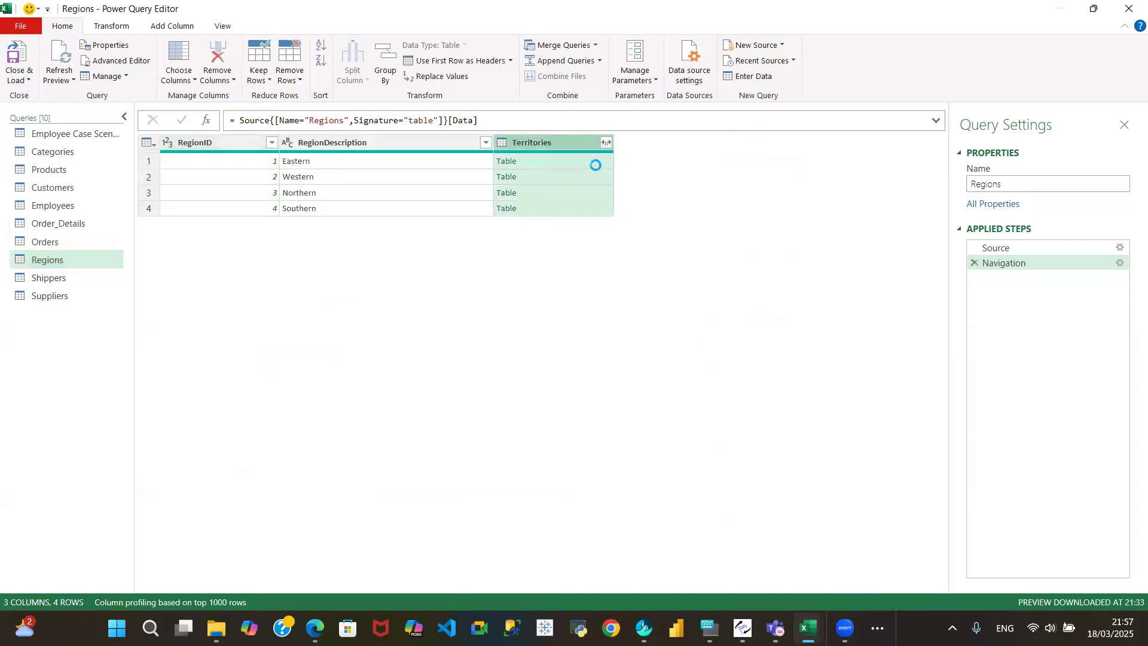
Step: Remove the Phone and Orders columns from the Shippers query
left_click(49, 277)
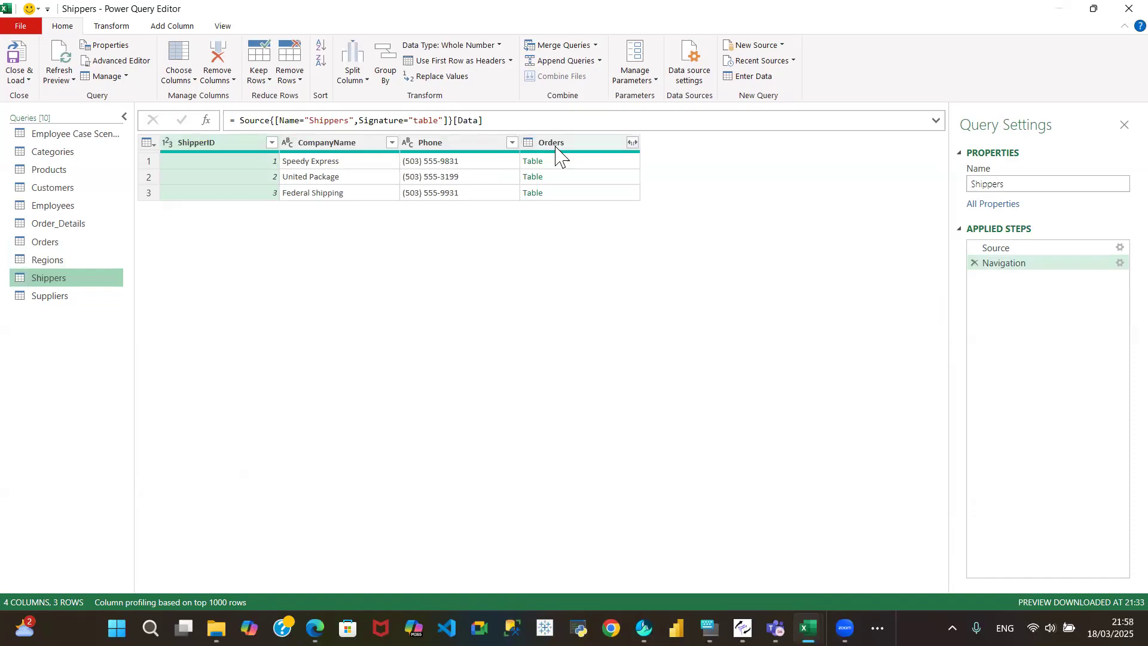
left_click(569, 145)
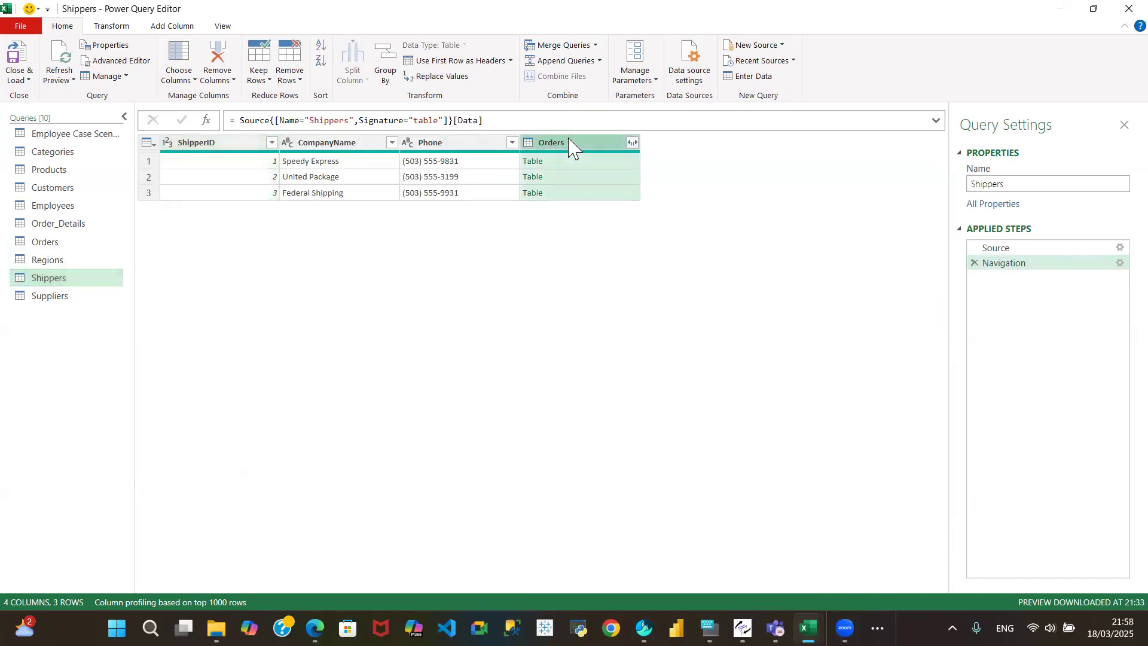
left_click(465, 144, "ctrl")
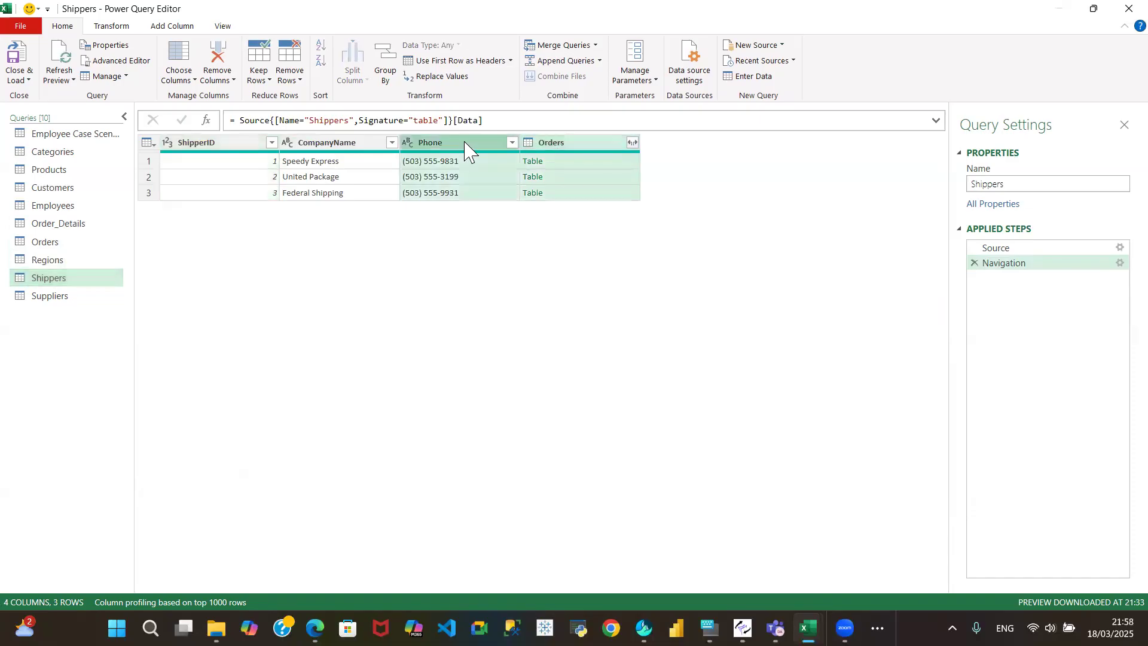
right_click(465, 145)
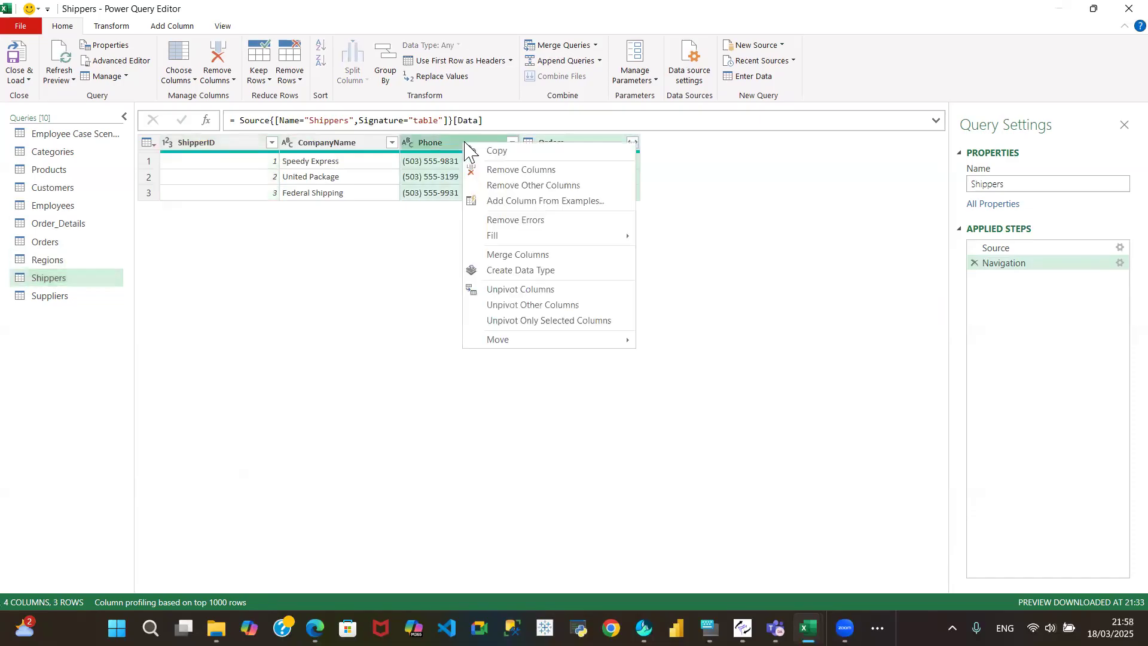
left_click(513, 170)
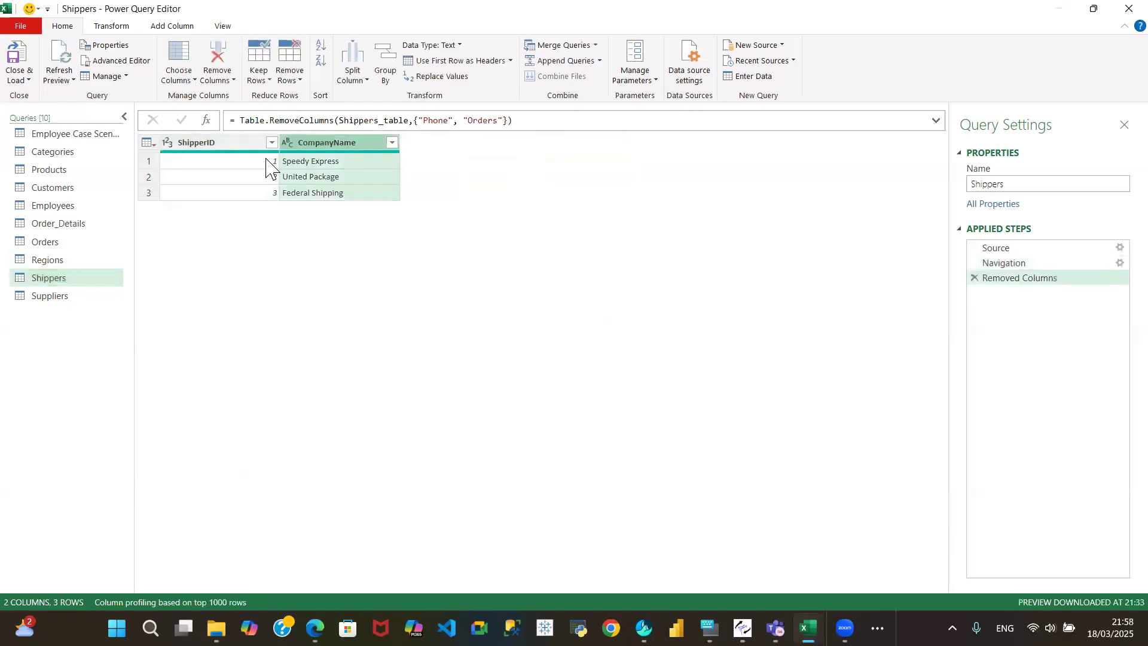
Step: Remove all columns from Address through Products in the Suppliers query, keeping SupplierID, CompanyName, ContactName and ContactTitle
left_click(54, 297)
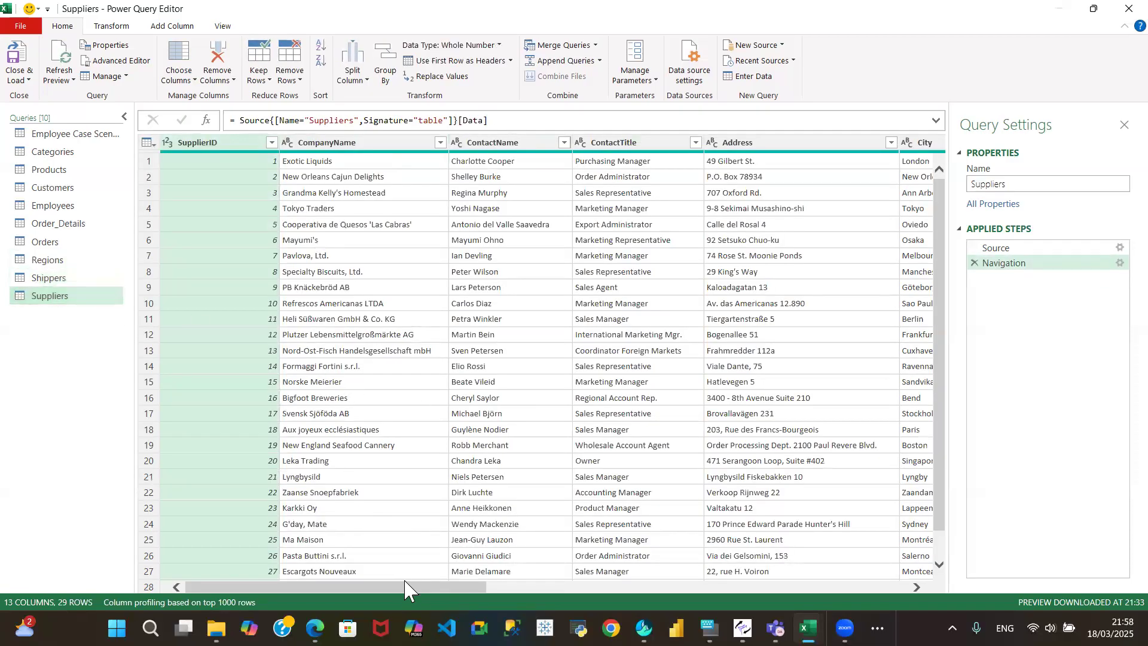
left_click_drag(404, 583, 898, 587)
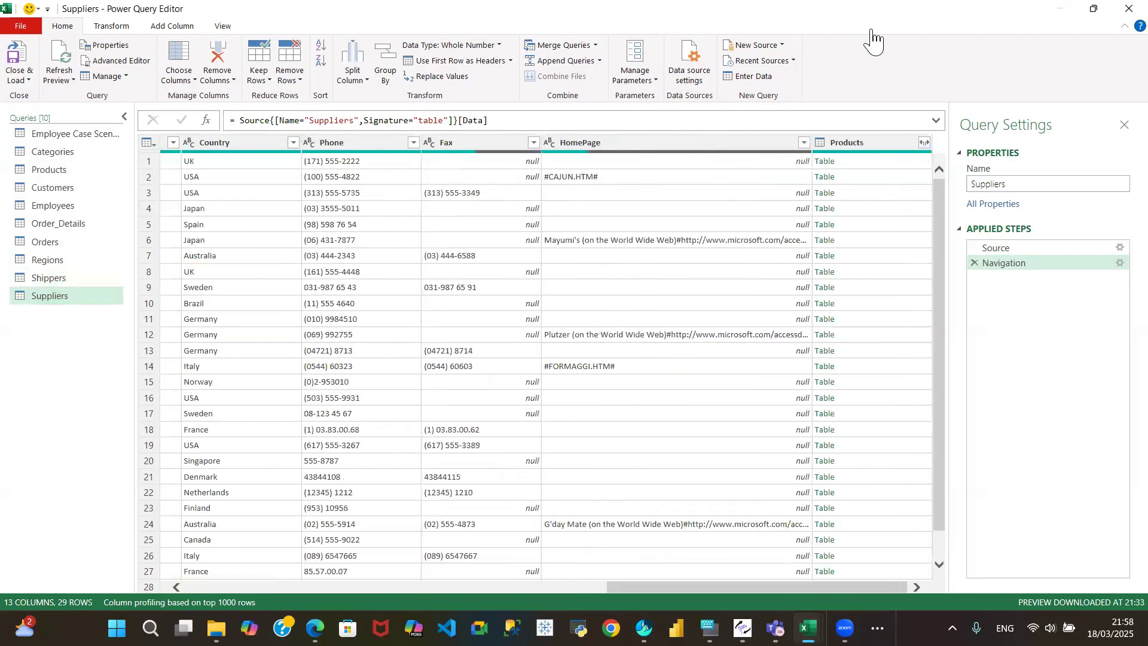
left_click(876, 145)
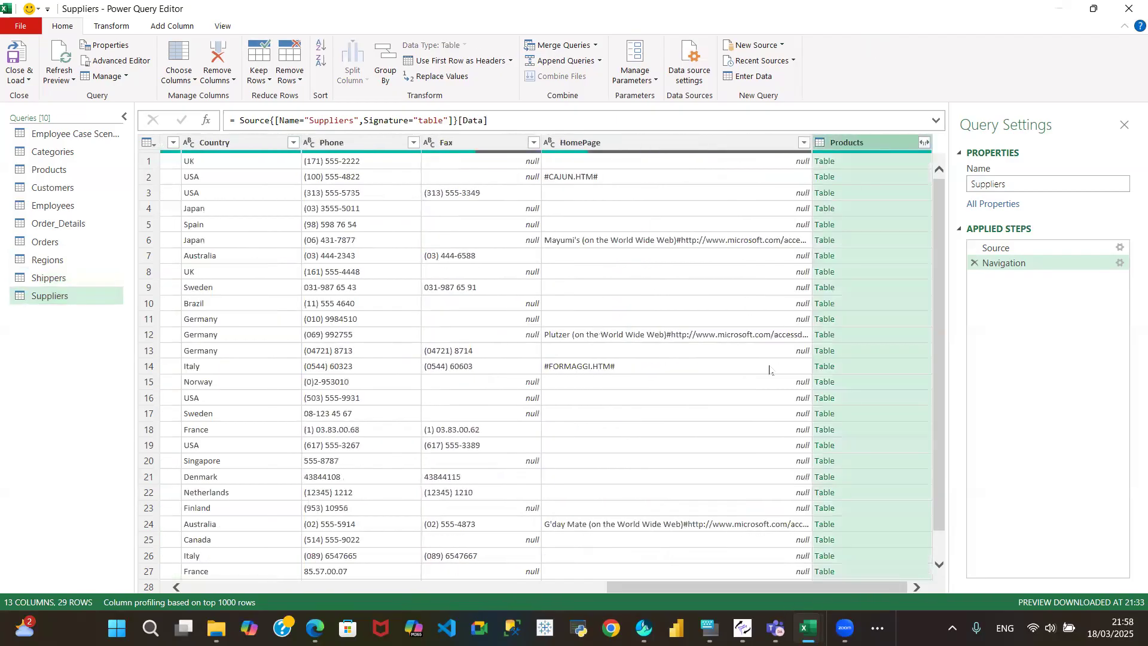
left_click_drag(672, 590, 338, 587)
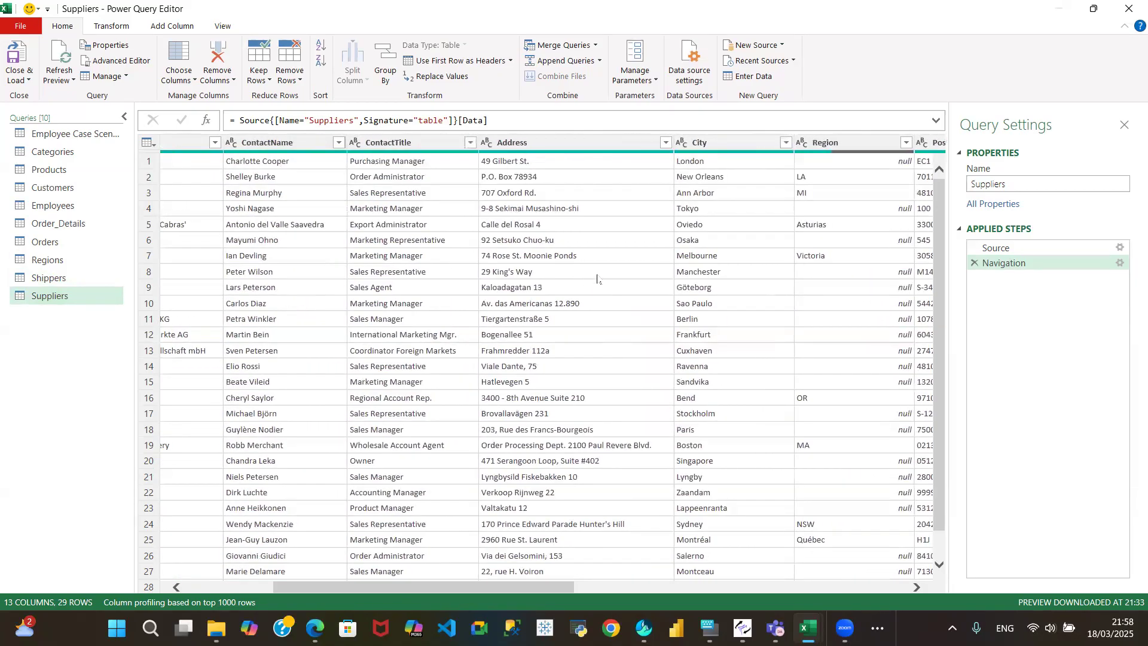
left_click(580, 147)
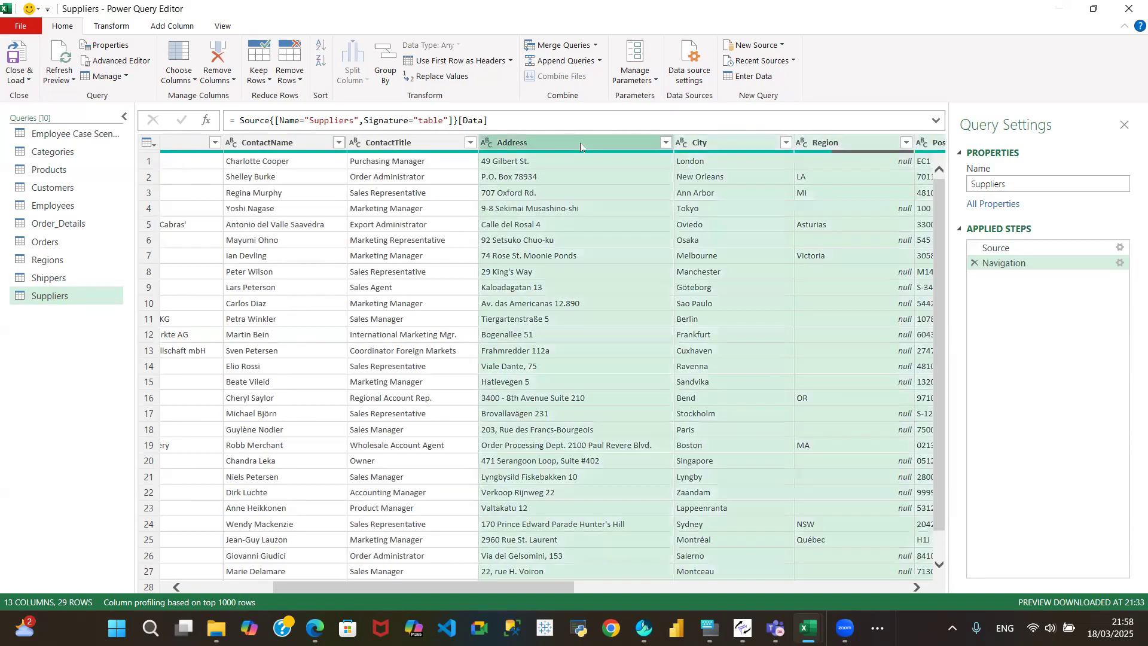
right_click(580, 146)
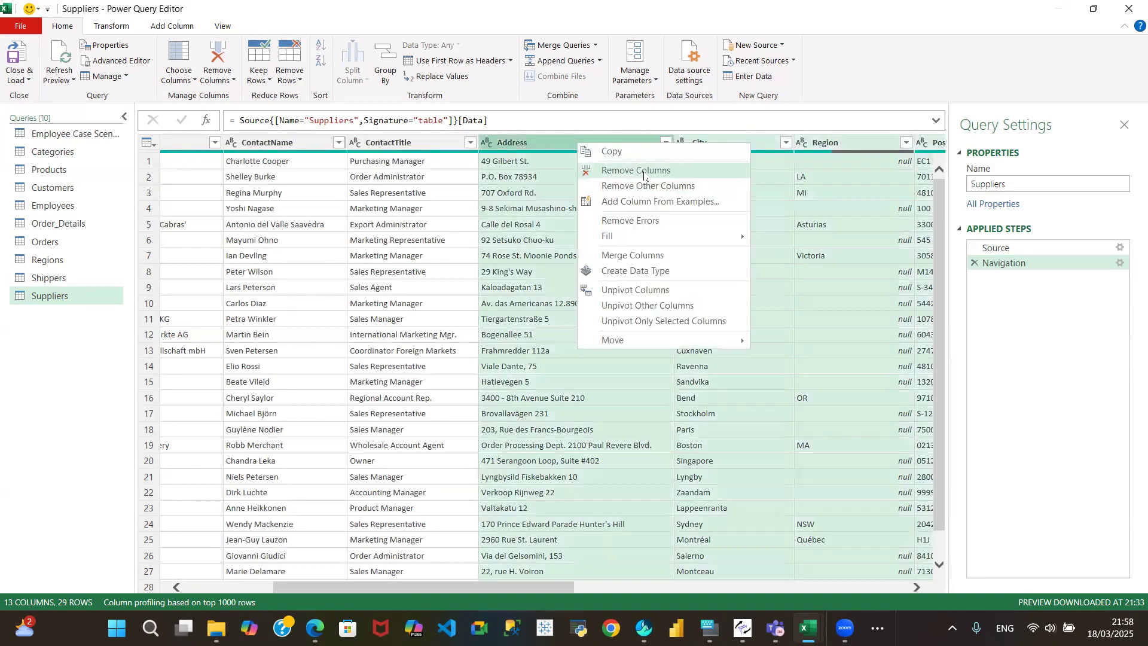
left_click(643, 172)
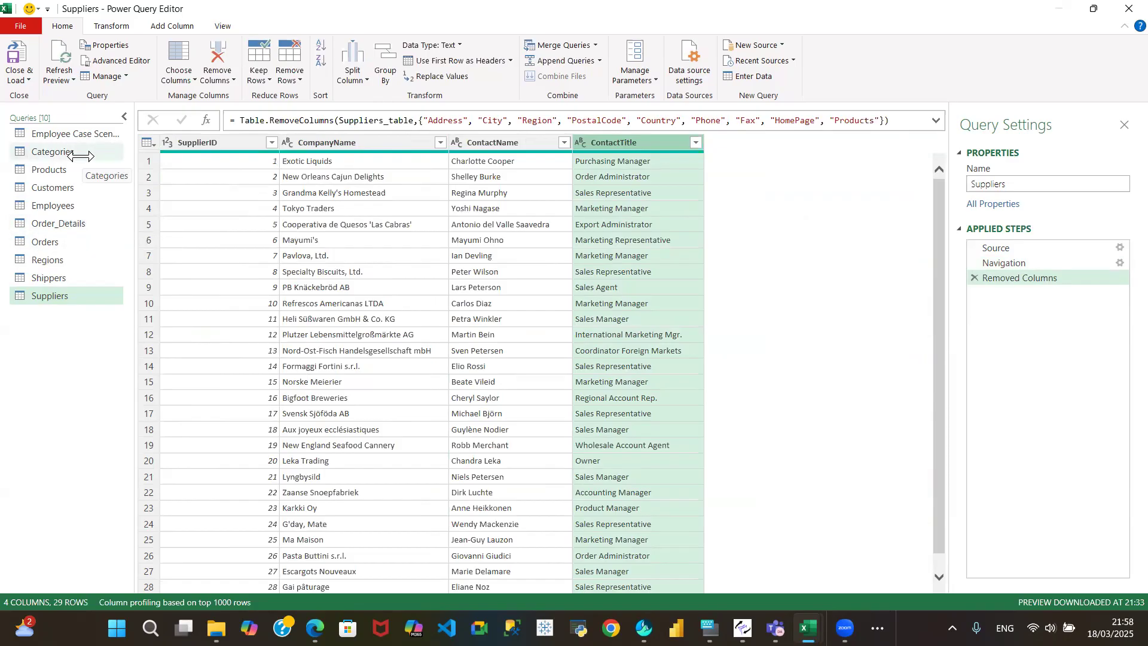
Step: Close the query editor and load the queries as tables on new worksheets, adding the data to the Data Model
left_click(24, 78)
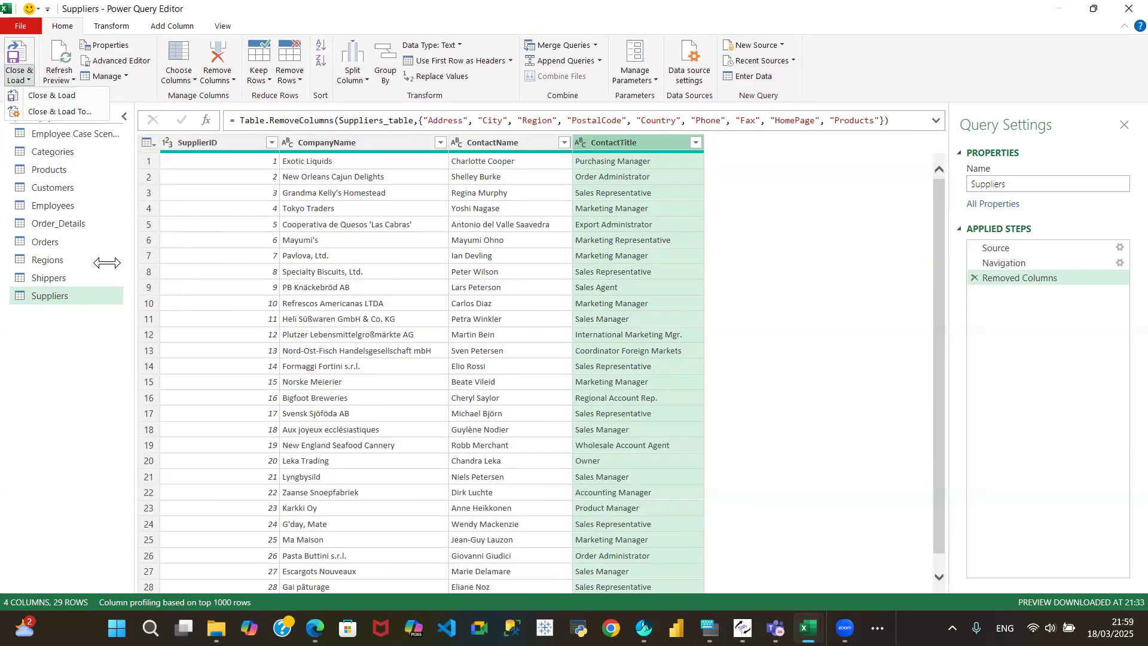
left_click(70, 110)
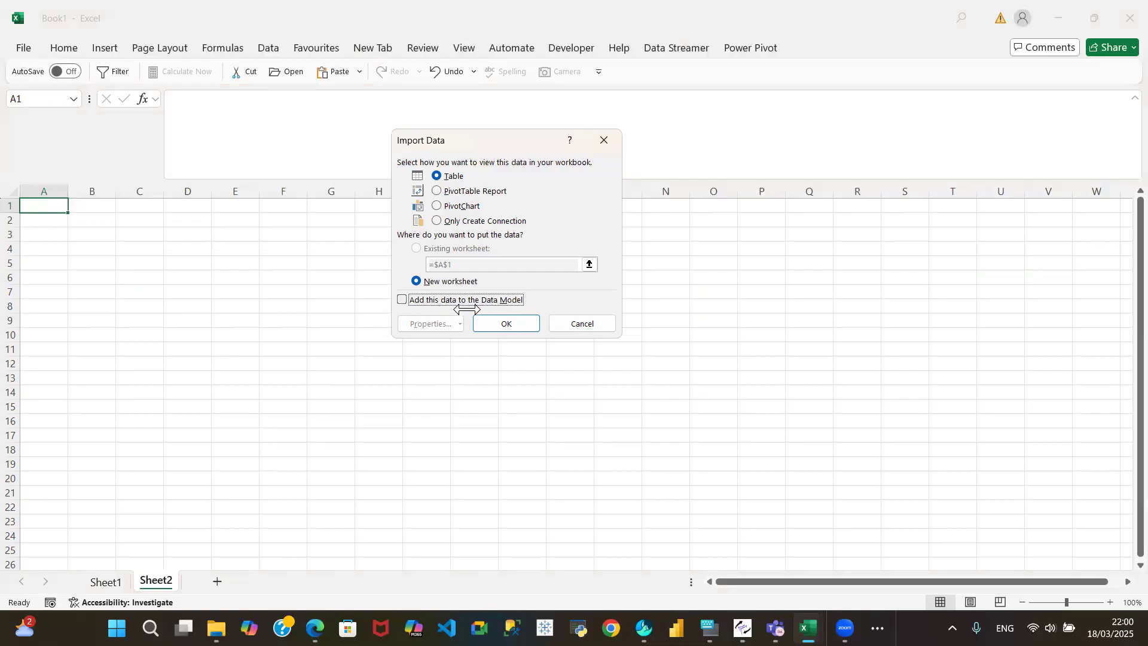
left_click(400, 300)
left_click(437, 190)
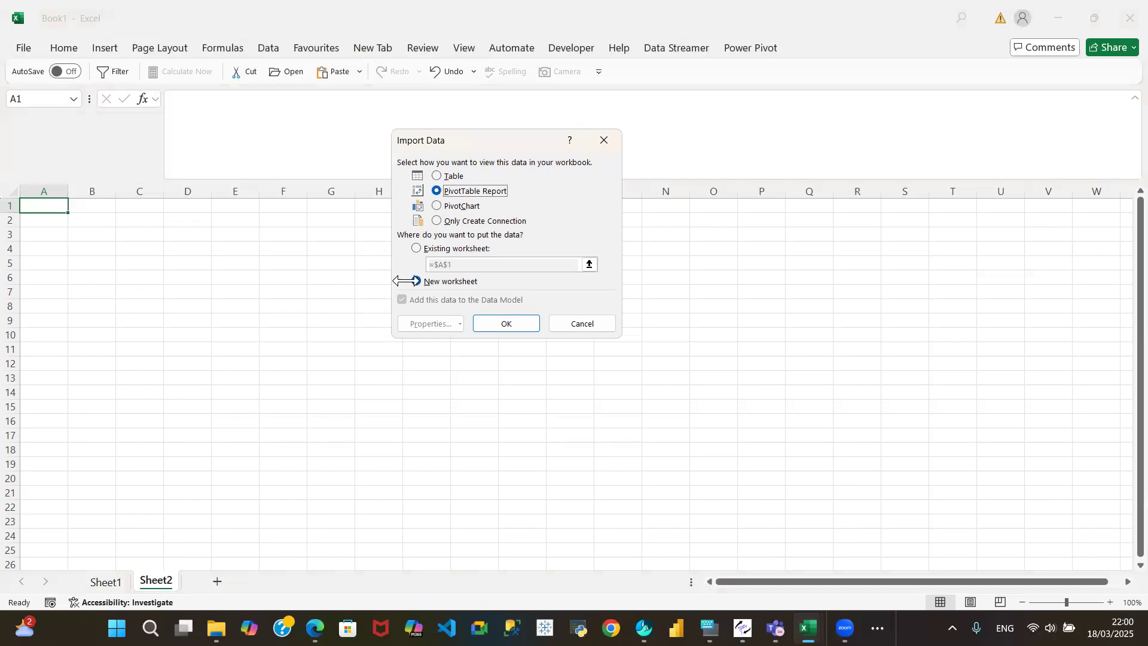
left_click(442, 175)
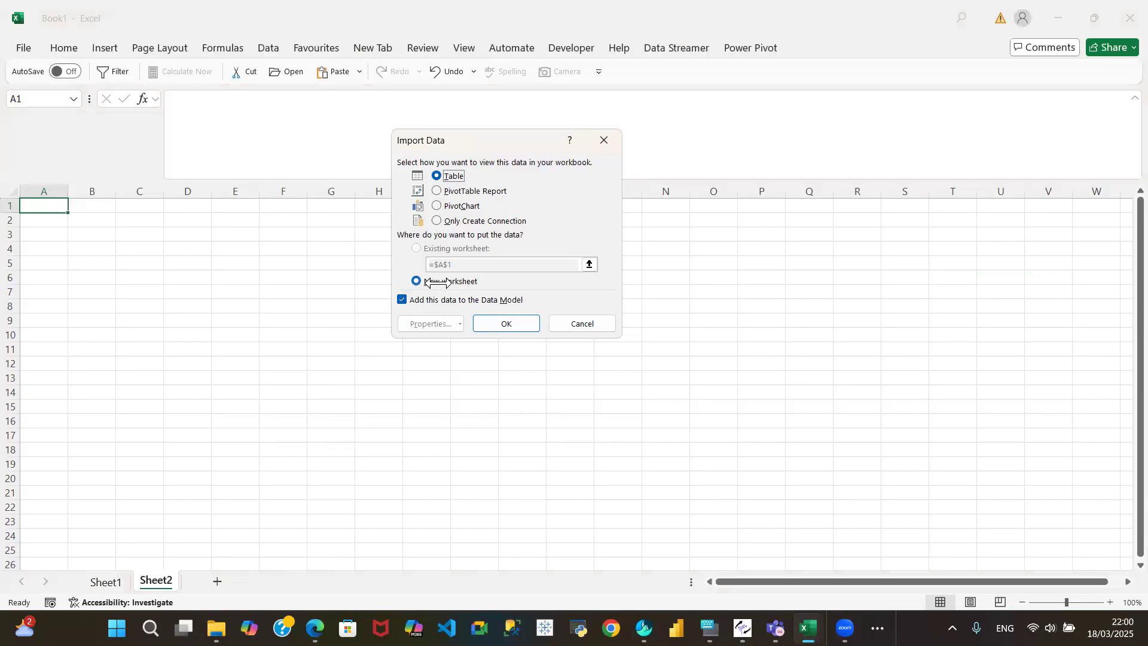
left_click(508, 322)
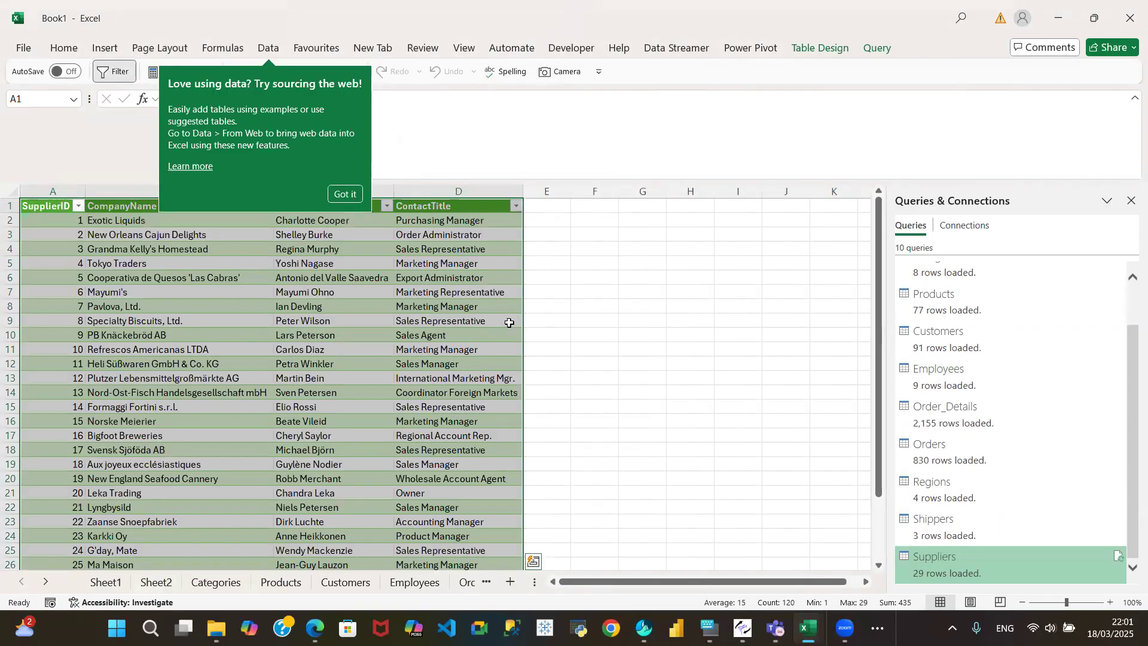
Step: Hide the empty Sheet1 worksheet in the workbook
left_click(110, 587)
right_click(110, 591)
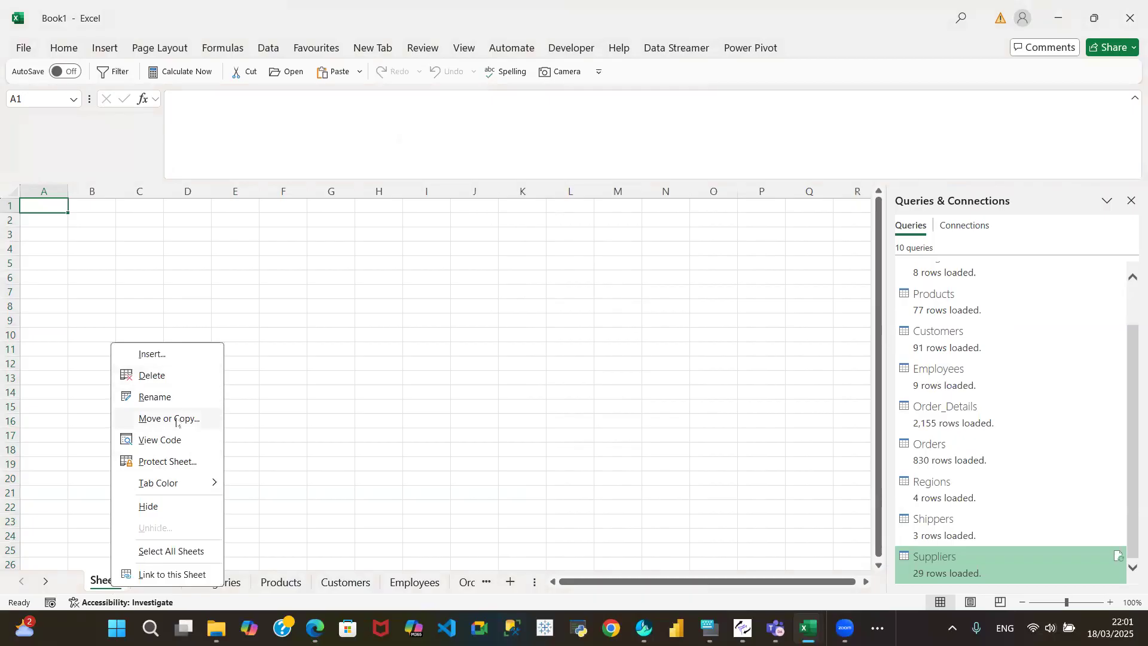
left_click(174, 509)
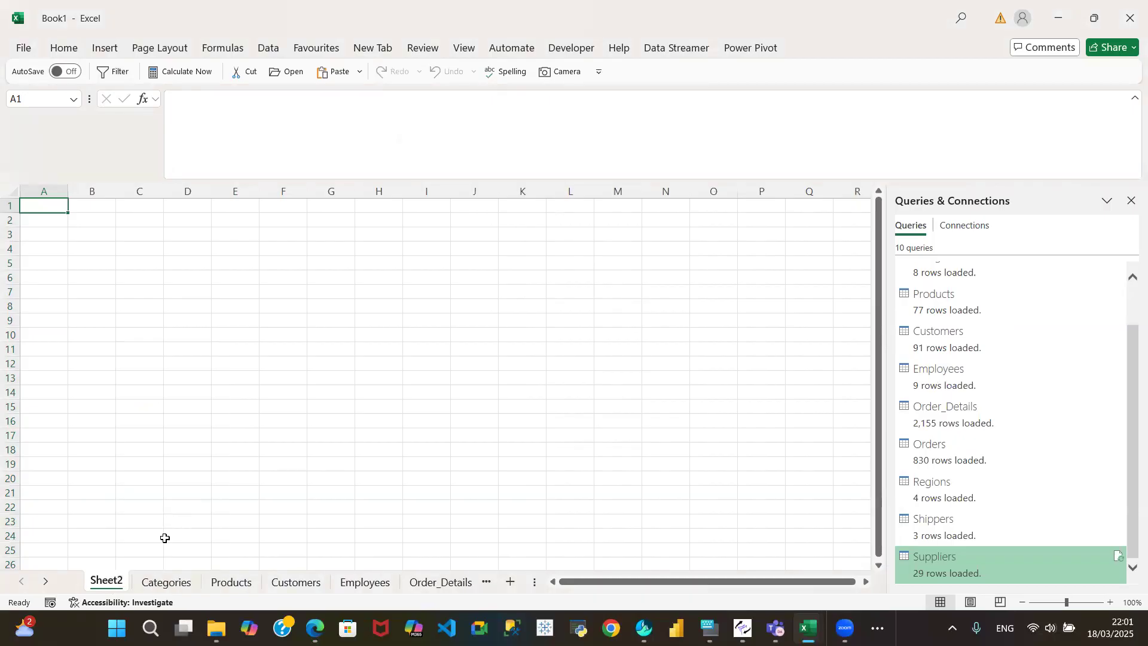
Step: Hide the empty Sheet2 worksheet and check the loaded tables on the Products through Regions worksheets
right_click(110, 591)
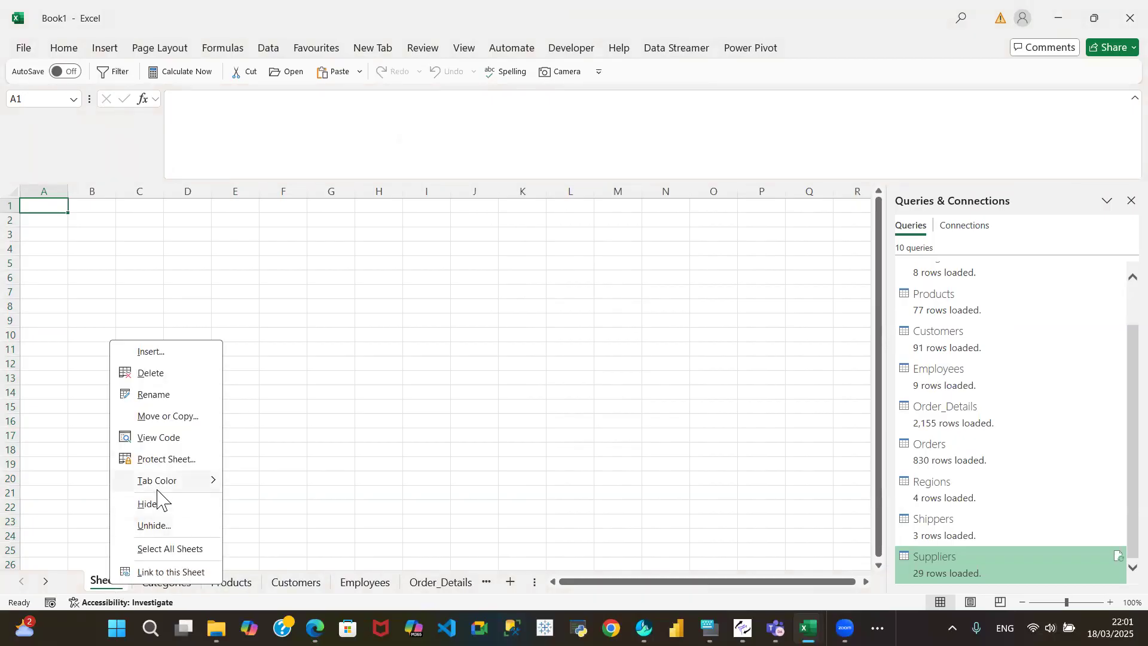
left_click(160, 505)
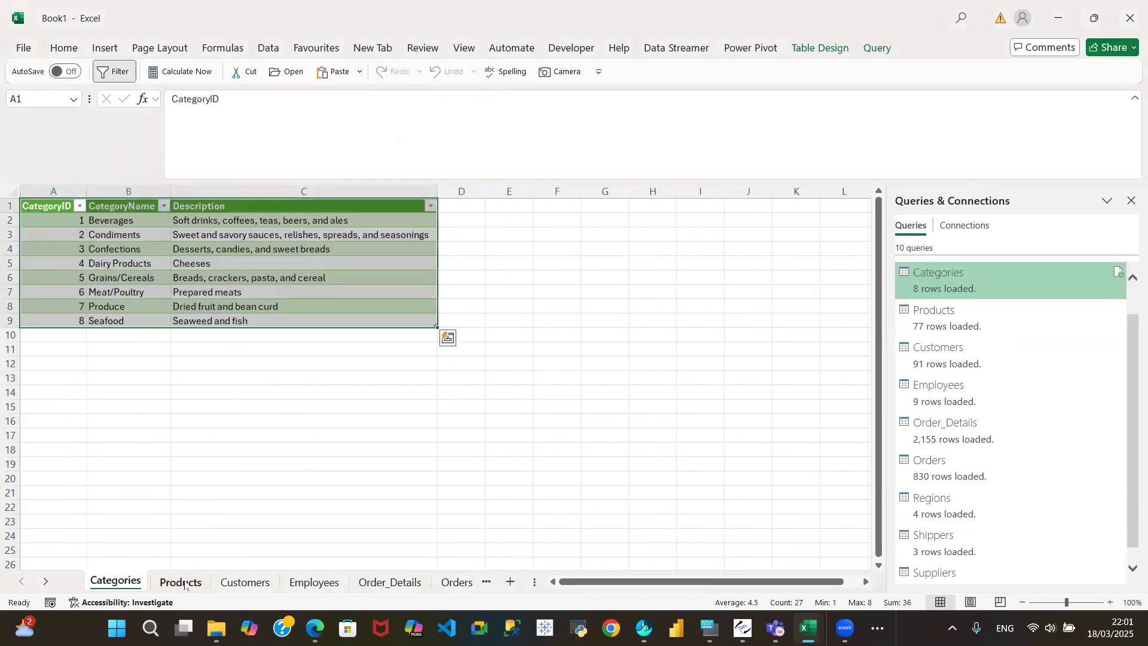
left_click(180, 581)
left_click(250, 583)
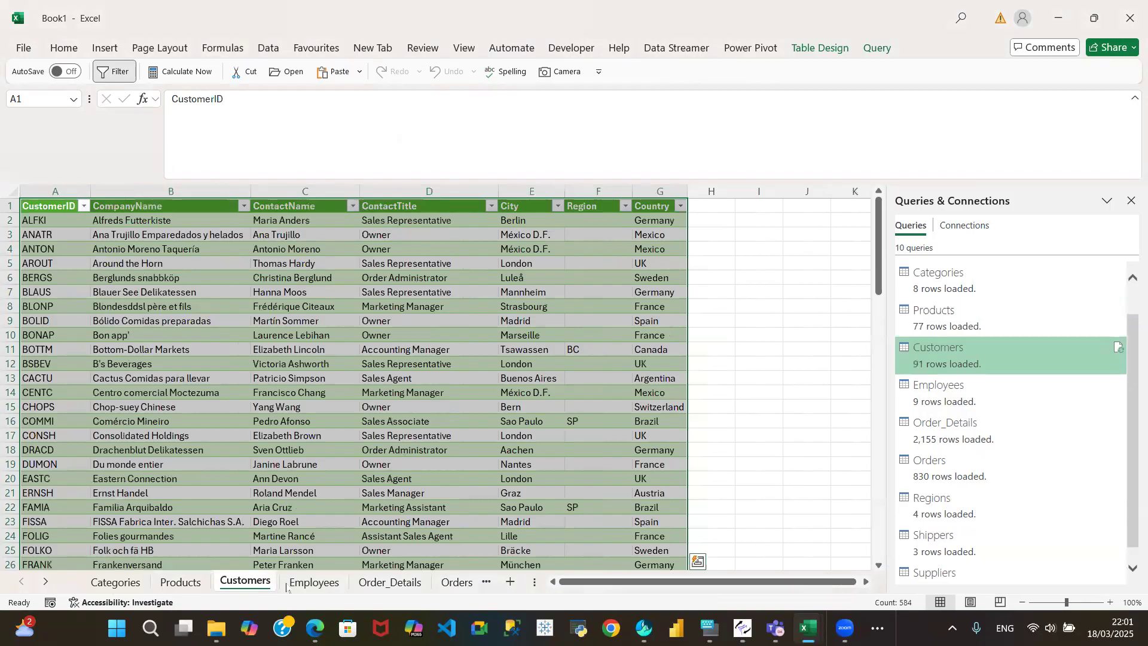
left_click(316, 583)
left_click(390, 582)
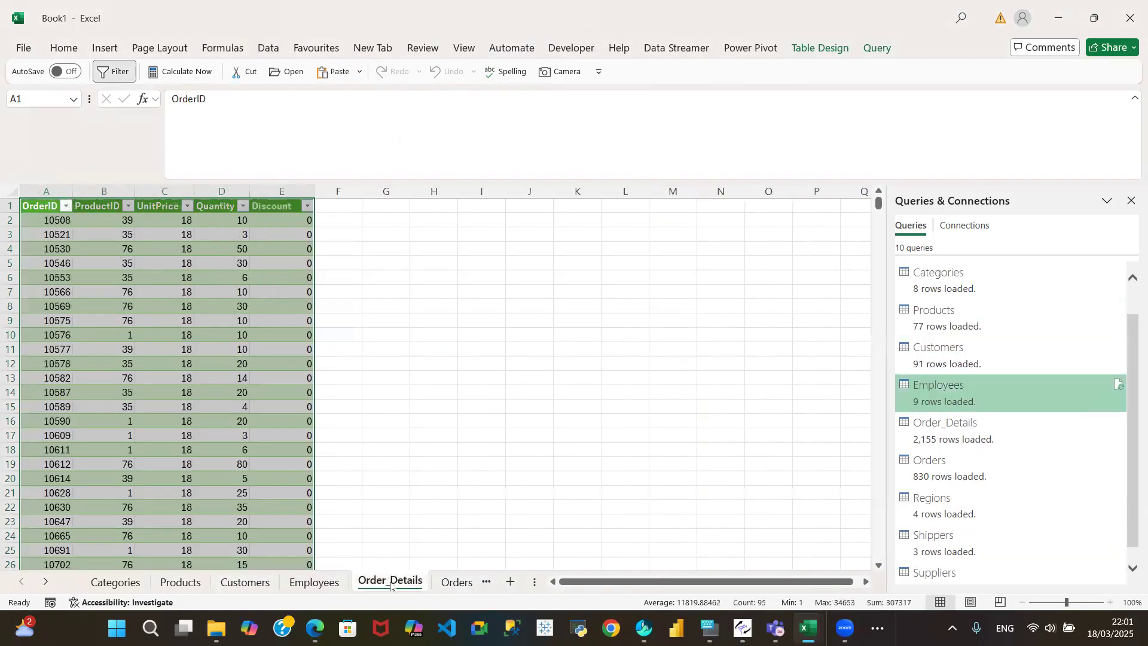
left_click(456, 583)
left_click(455, 583)
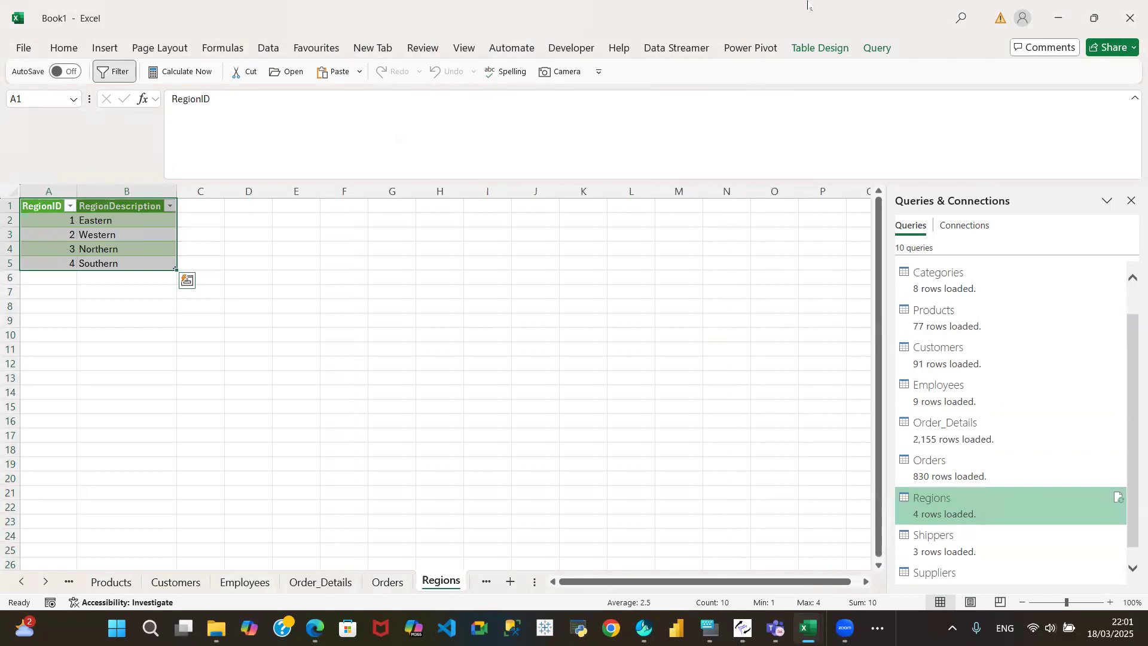
left_click(752, 52)
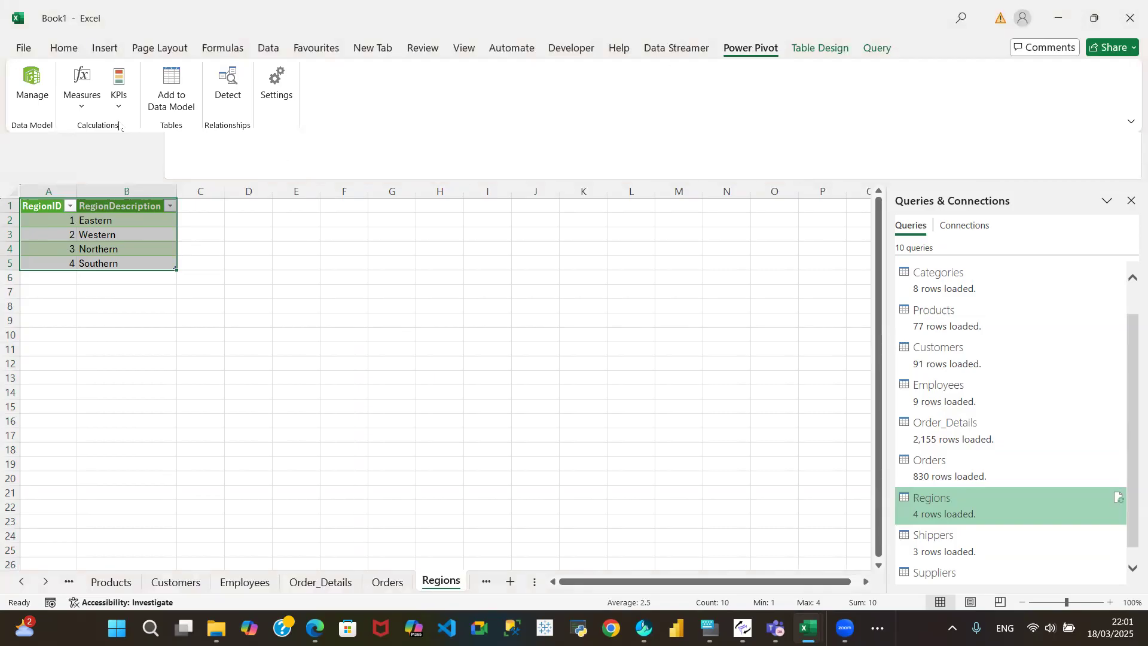
left_click(33, 108)
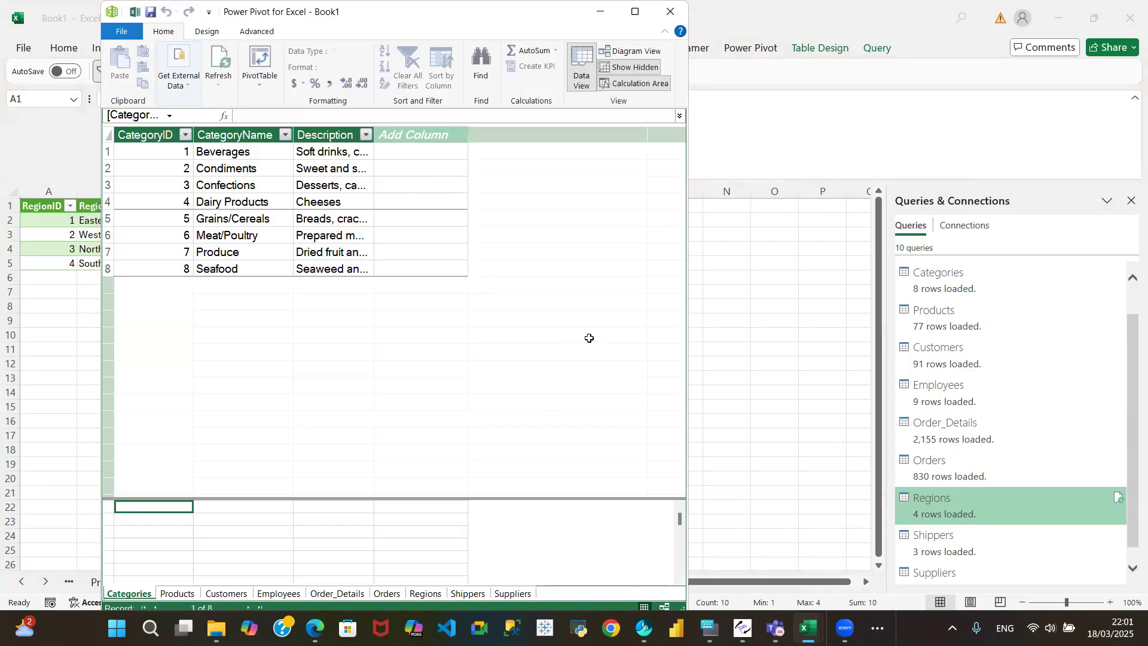
left_click(677, 14)
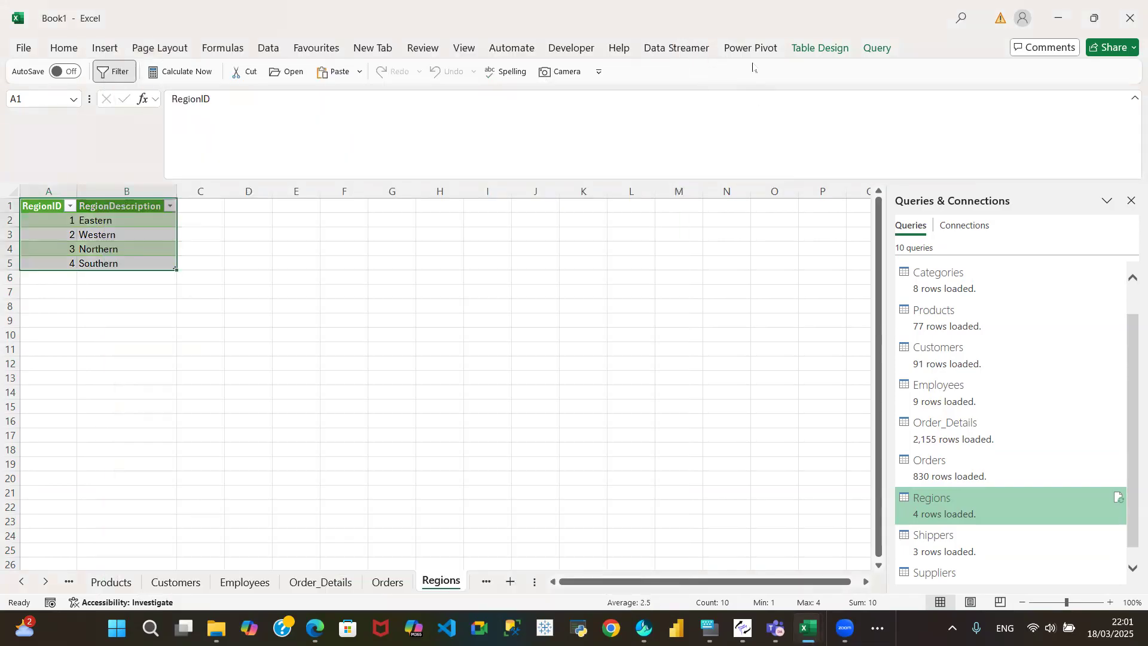
Step: Open the workbook's Data Model in the Power Pivot window and show its tables in diagram view
left_click(752, 49)
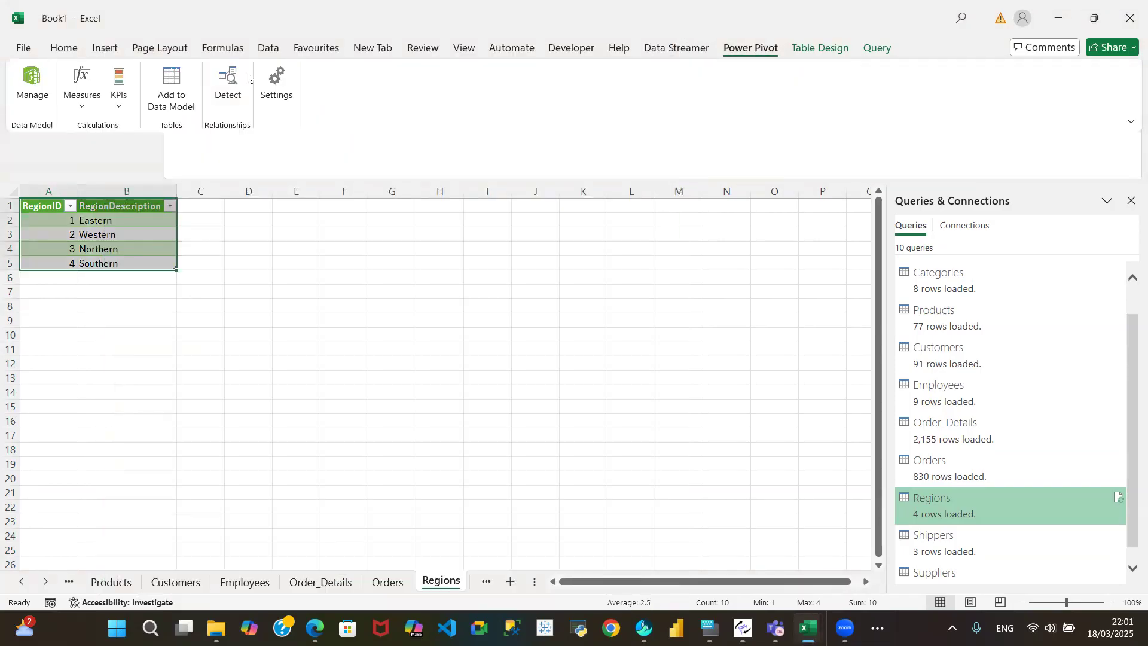
left_click(31, 90)
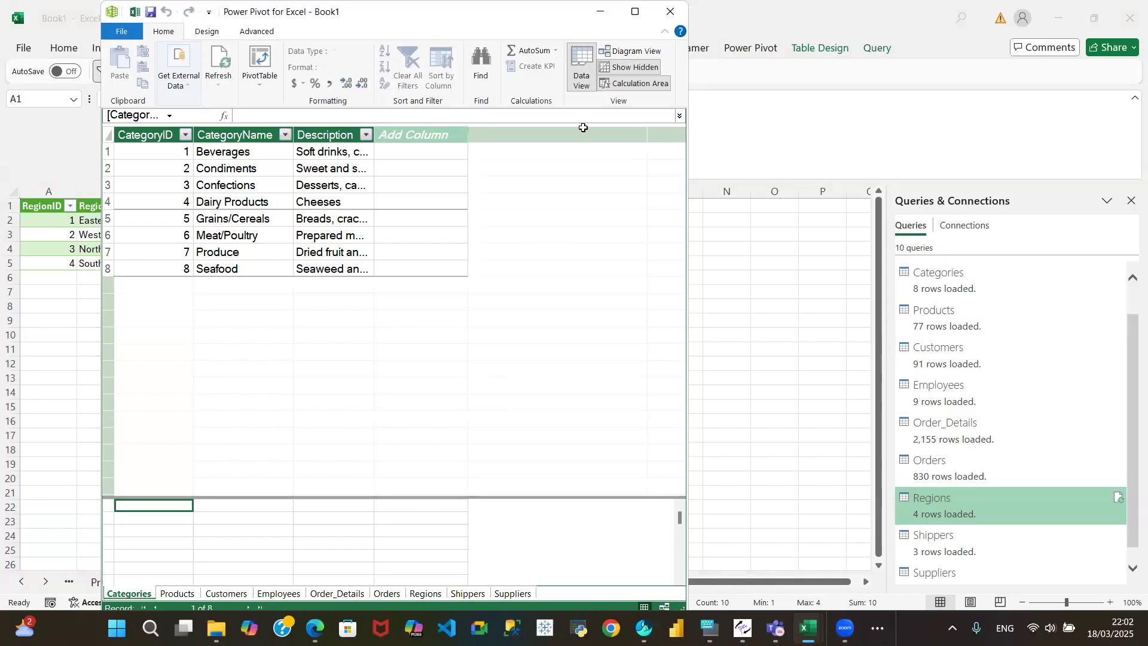
left_click(632, 53)
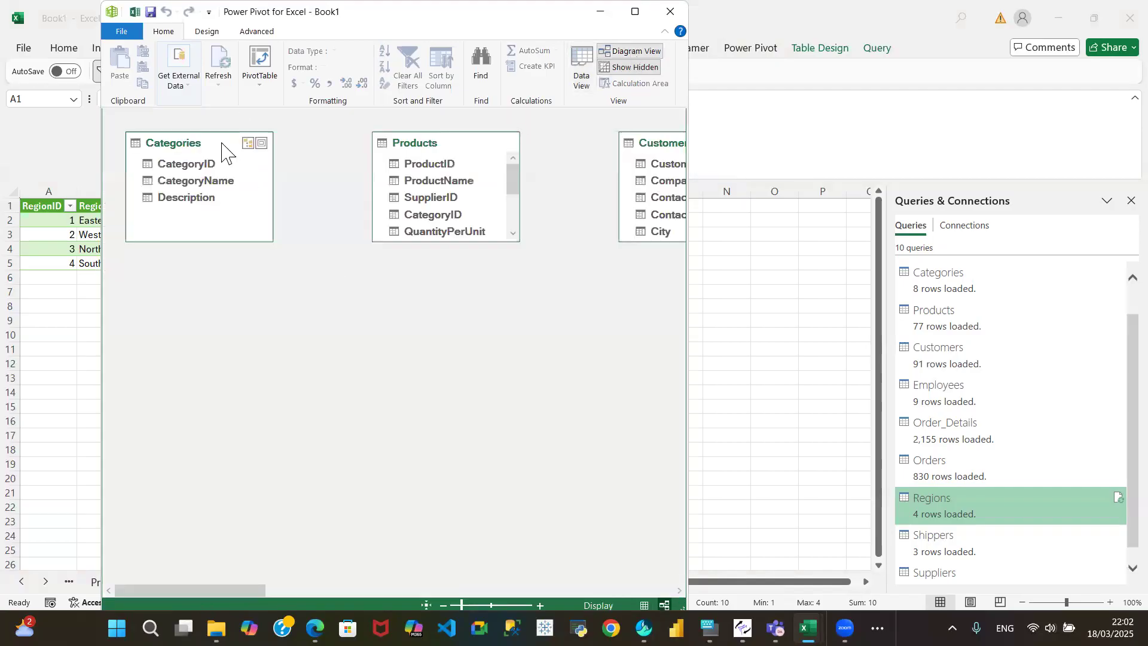
Step: Place Products below Categories, maximize the Power Pivot window, and bring Customers, Employees and Order_Details closer to them in the diagram
left_click_drag(221, 152, 223, 165)
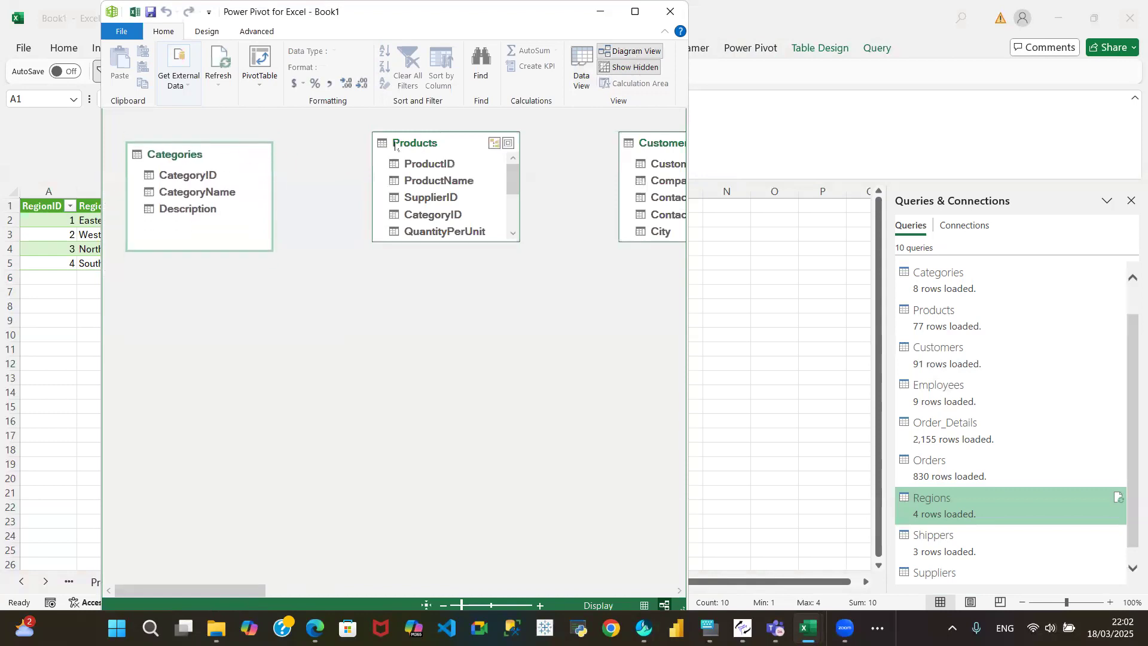
left_click_drag(431, 146, 185, 362)
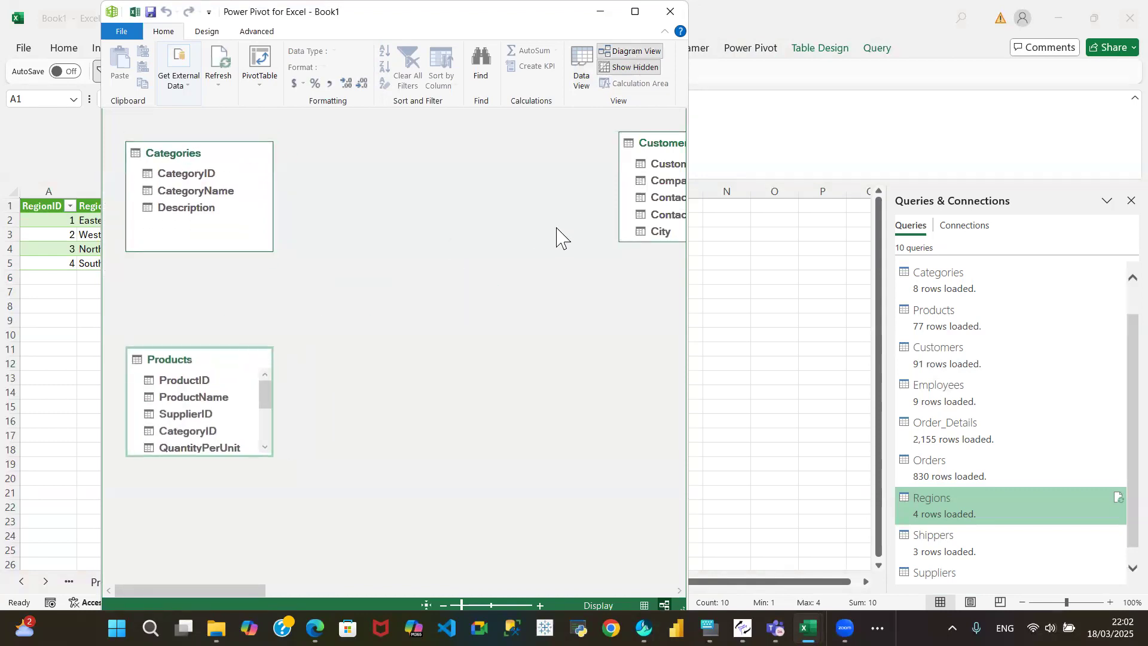
left_click(636, 11)
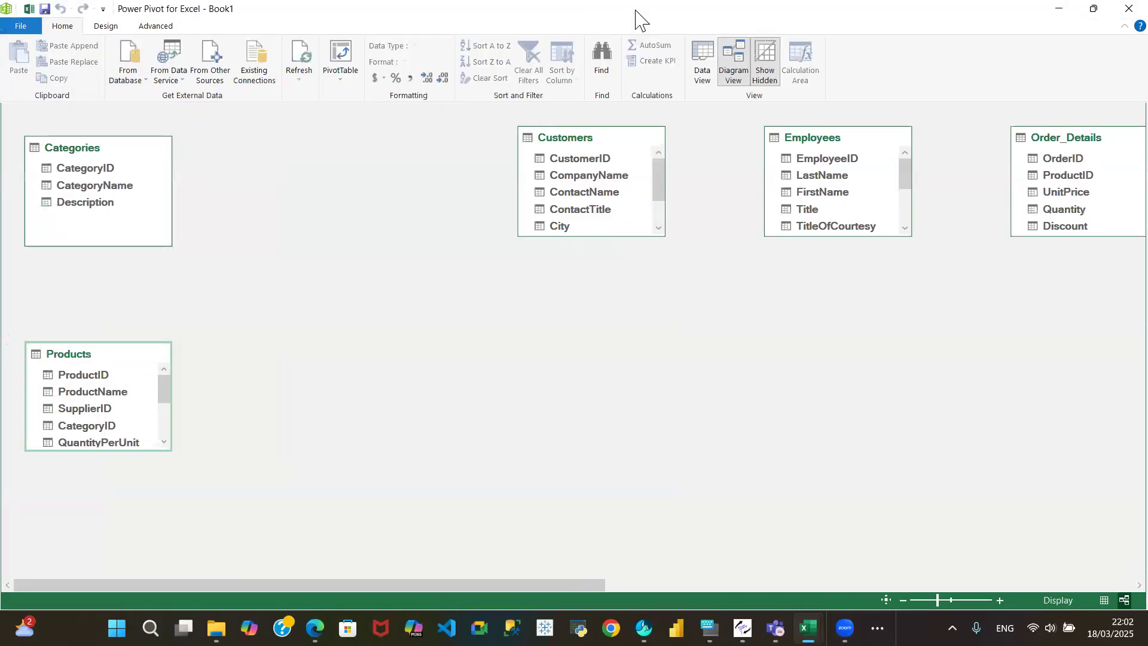
left_click_drag(622, 142, 419, 153)
left_click_drag(853, 142, 447, 302)
left_click_drag(1094, 145, 597, 181)
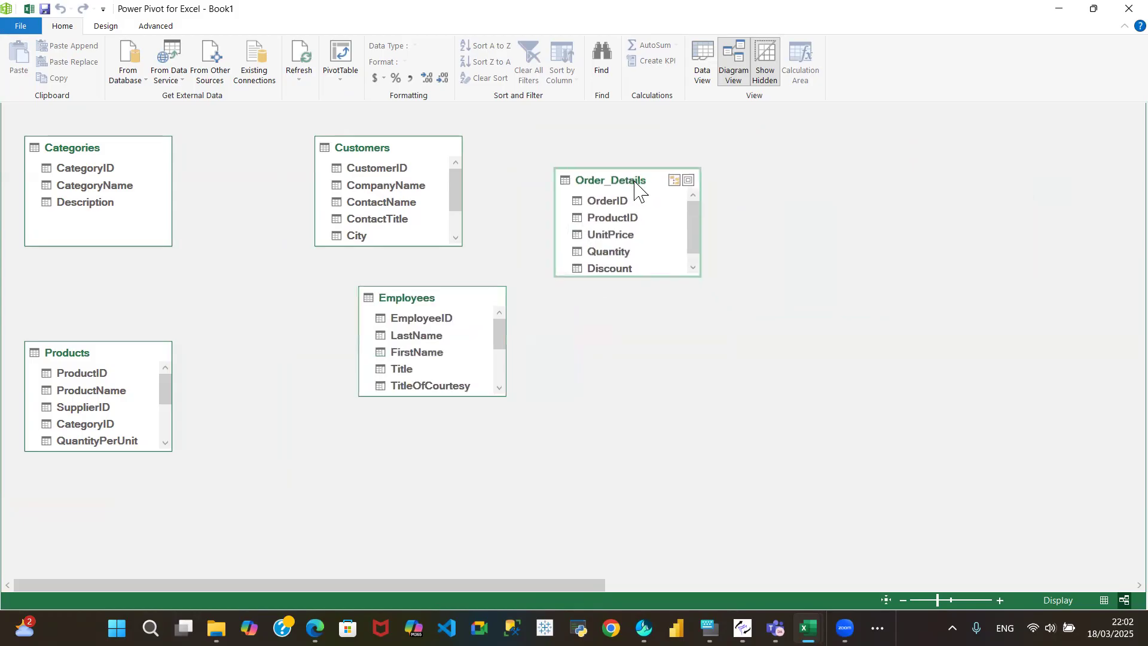
Step: Bring the distant Orders, Regions and Shippers tables in, with Orders between Categories and Products, and Regions and Shippers below Employees
left_click_drag(575, 584, 948, 551)
left_click_drag(628, 146, 180, 383)
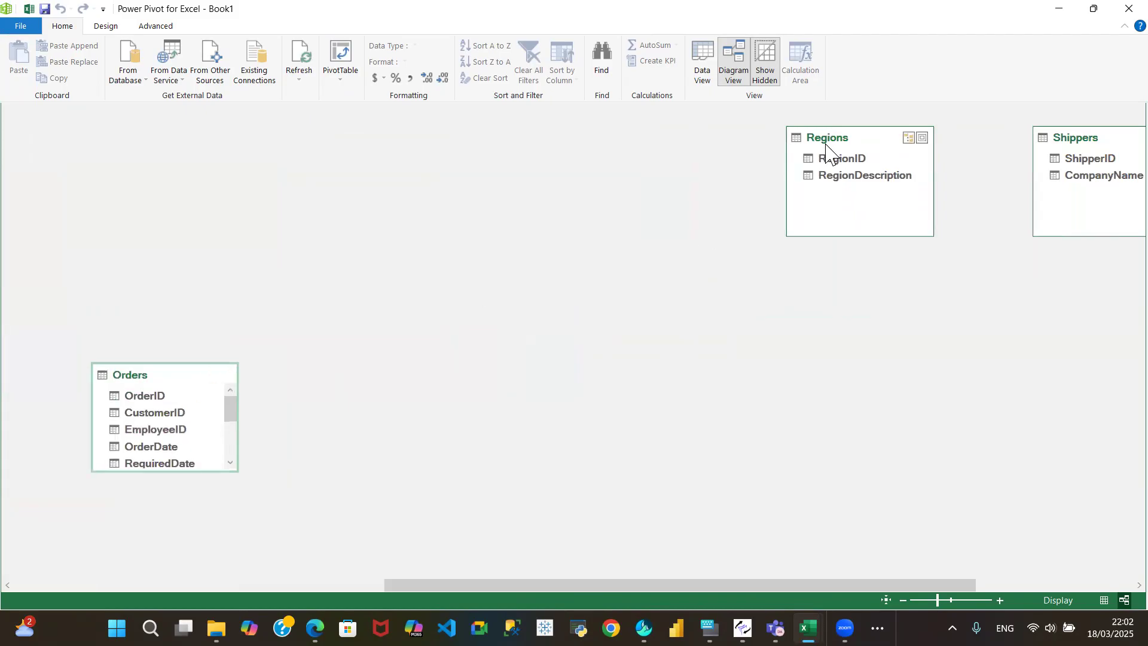
left_click_drag(864, 131, 196, 215)
left_click_drag(1103, 139, 375, 303)
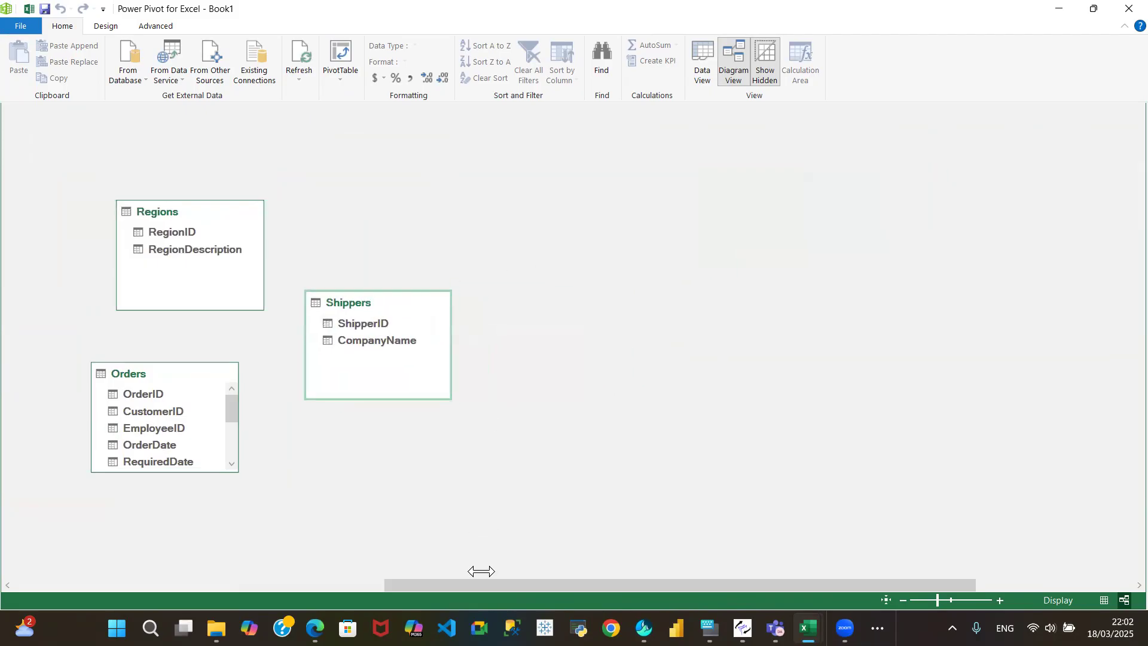
left_click_drag(485, 579, 159, 601)
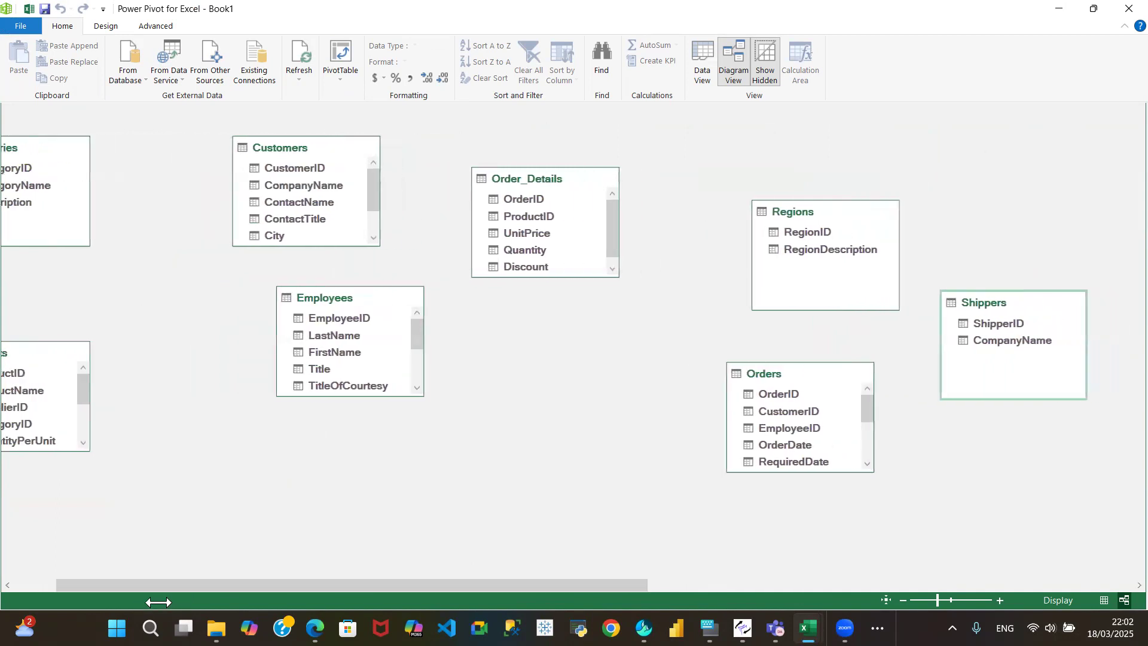
left_click_drag(839, 212, 248, 437)
left_click_drag(995, 306, 457, 425)
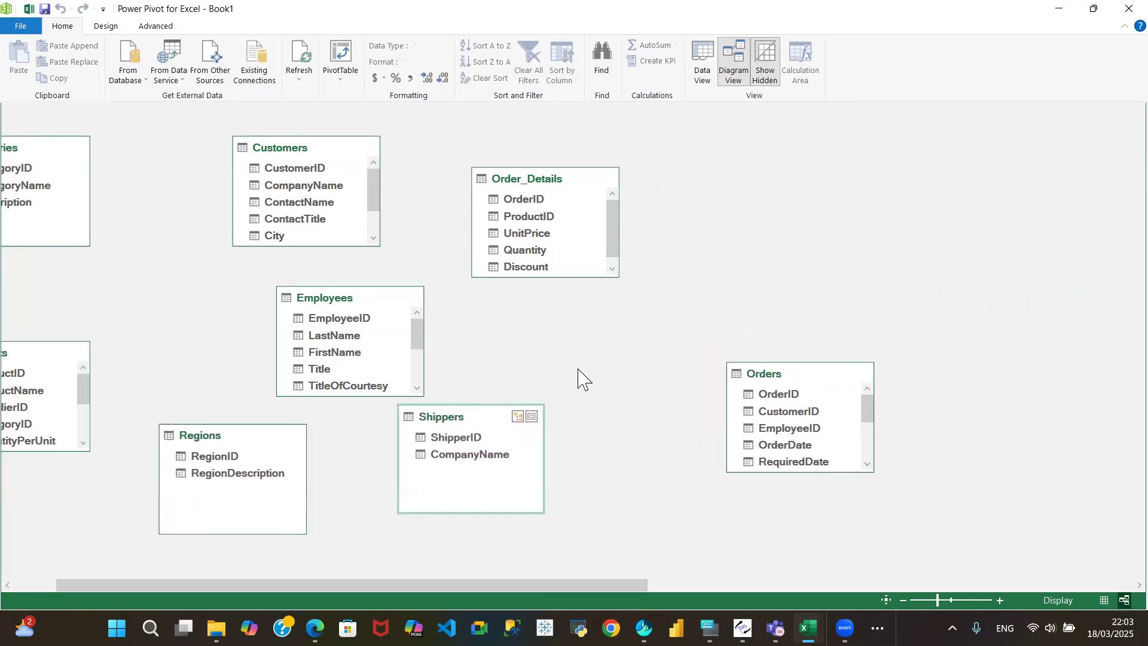
left_click_drag(785, 377, 134, 258)
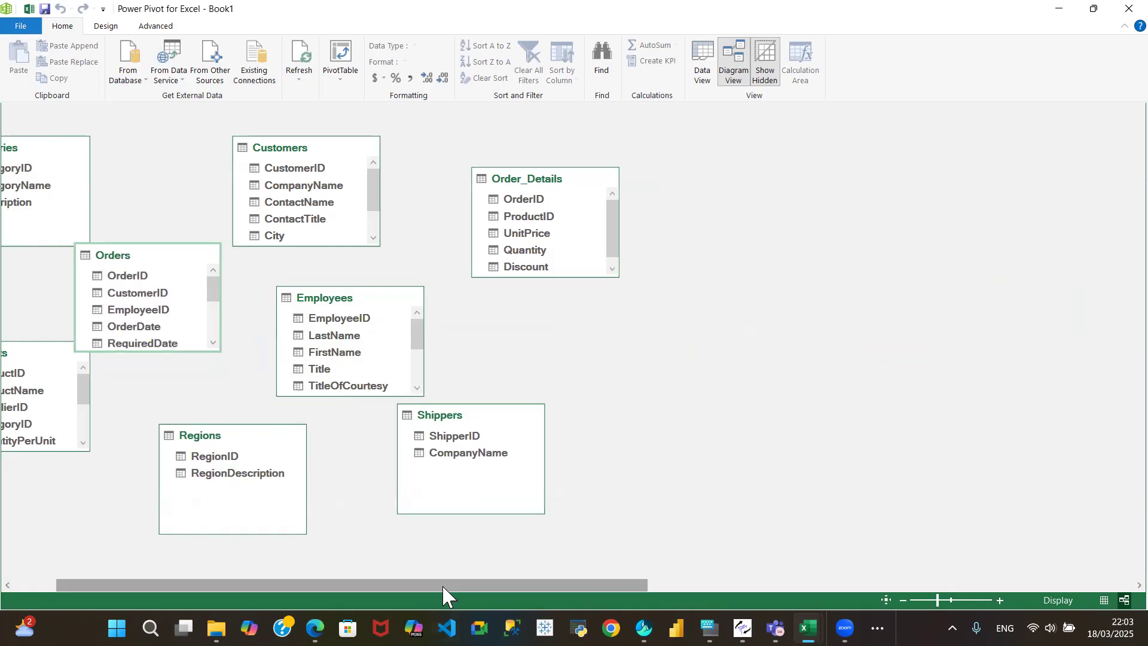
left_click_drag(442, 583, 356, 594)
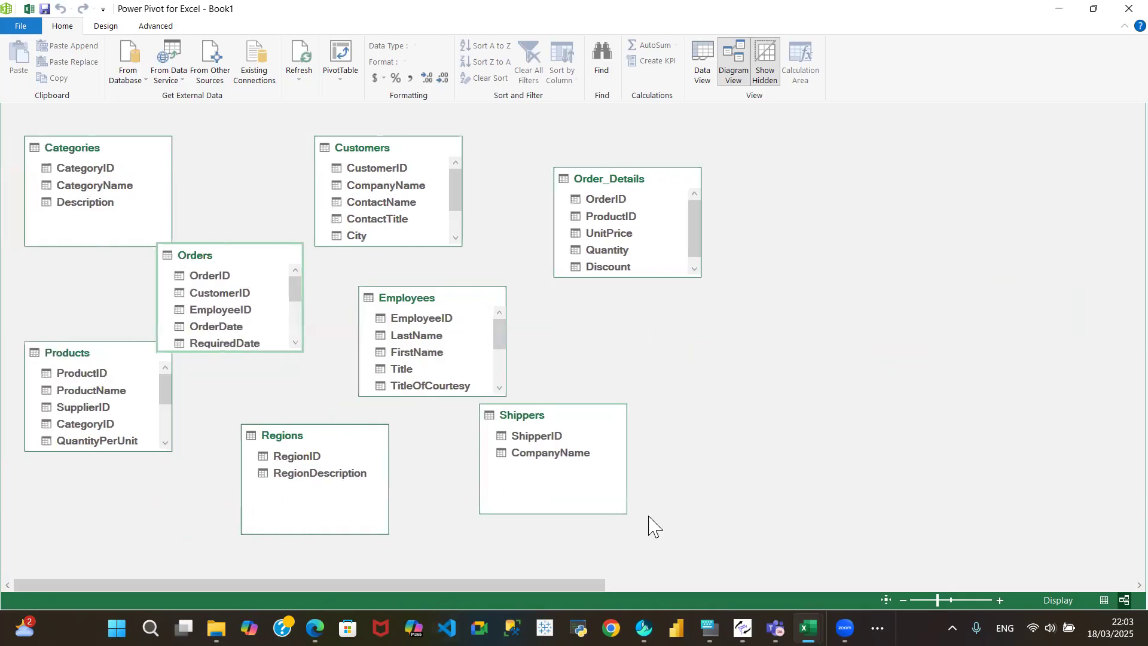
Step: Bring the distant Suppliers table in beside the Employees and Shippers tables in the diagram
left_click_drag(537, 584, 1114, 536)
left_click_drag(1063, 141, 127, 328)
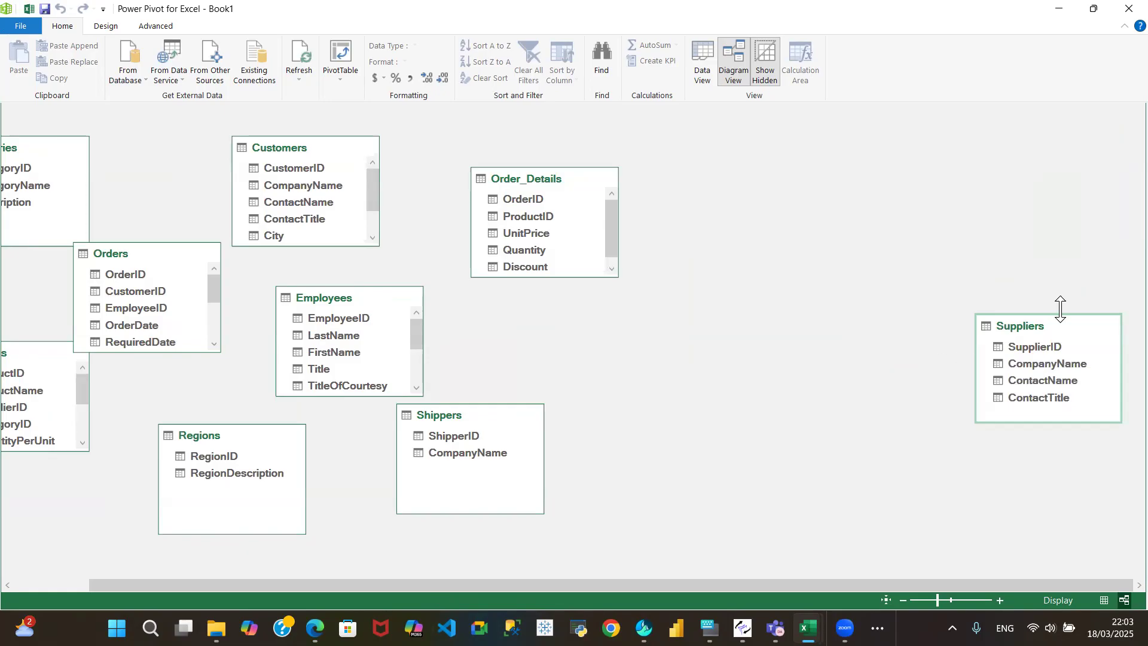
left_click_drag(1064, 328, 673, 329)
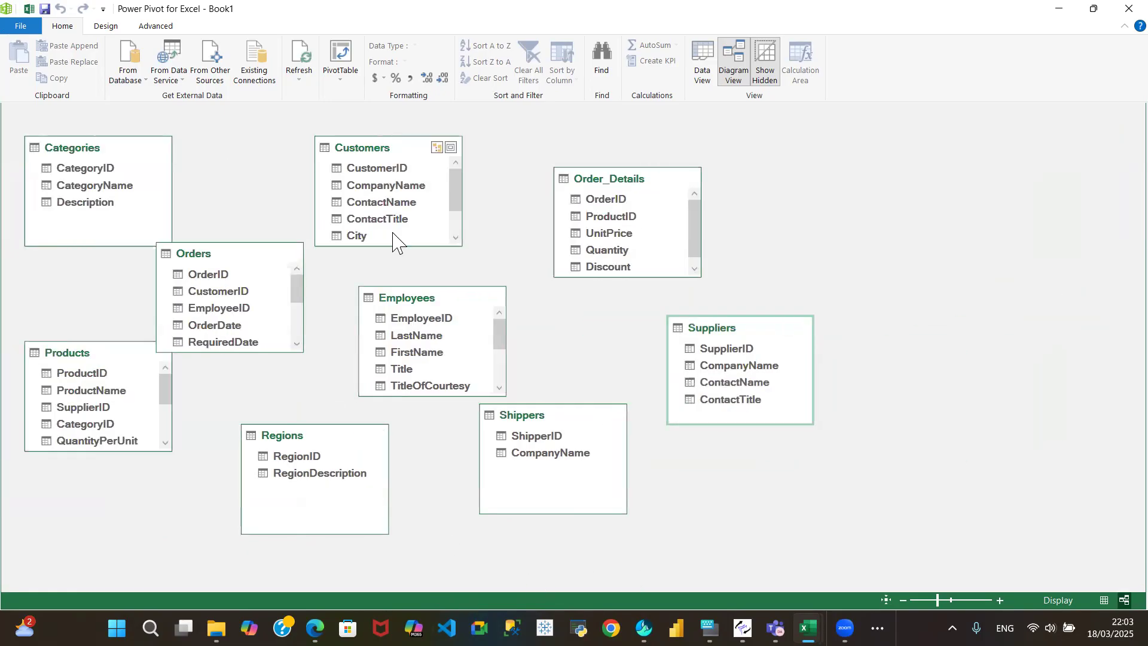
Step: Line up Order_Details, Orders and Suppliers in a row beside Categories, with Customers placed beyond Suppliers
left_click_drag(603, 180, 536, 141)
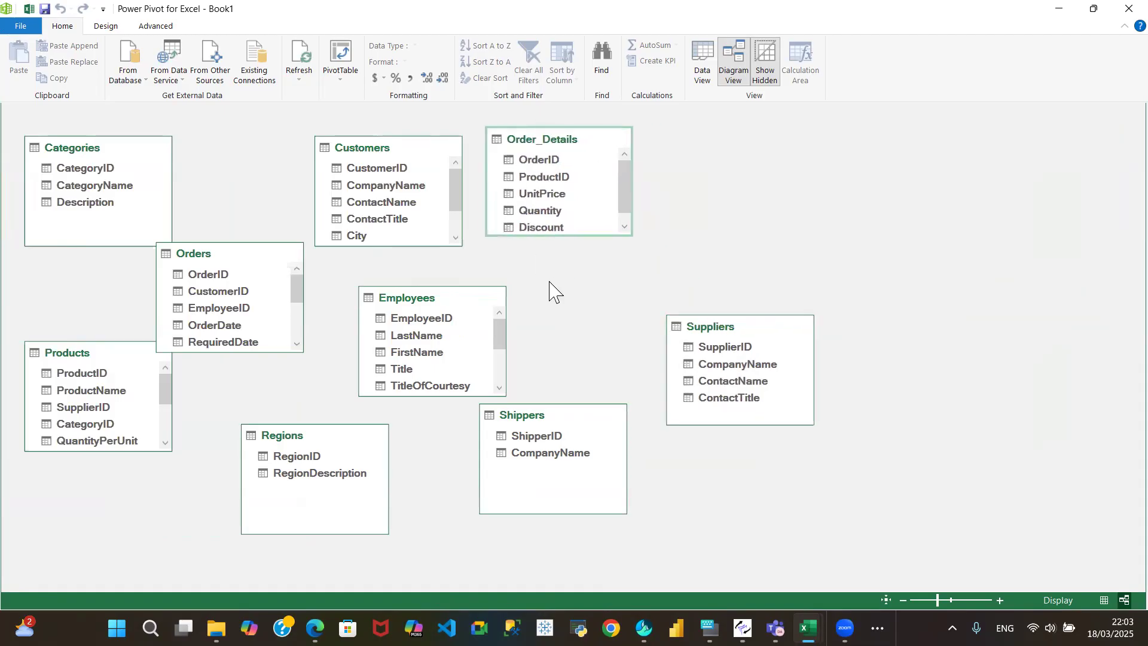
left_click_drag(239, 259, 815, 152)
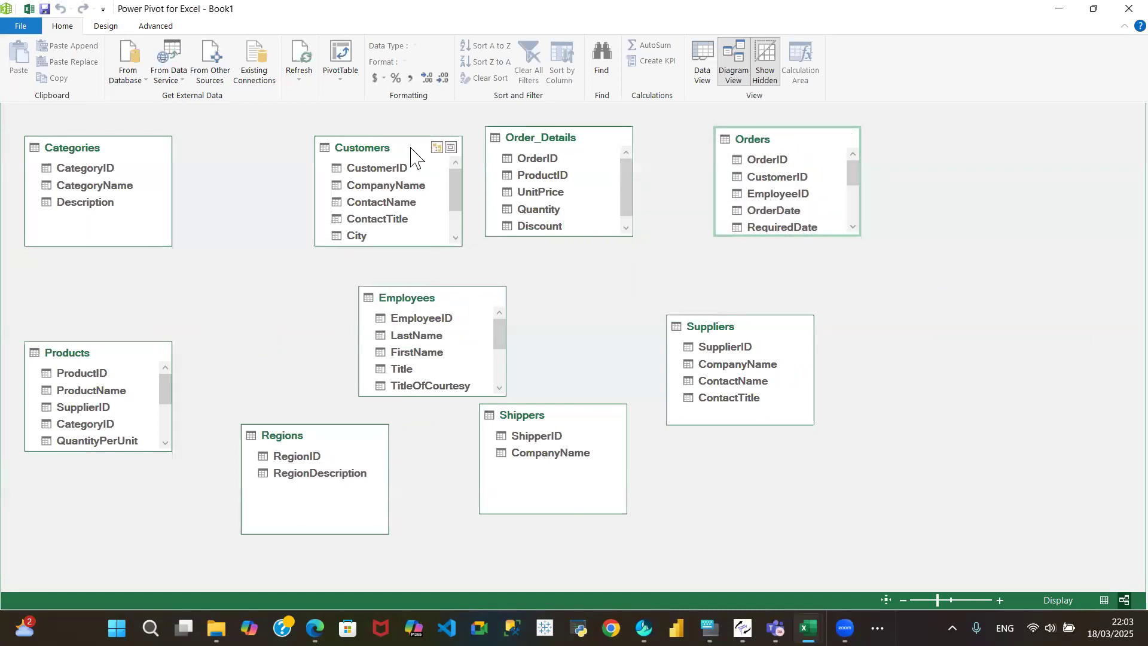
left_click_drag(390, 154, 956, 252)
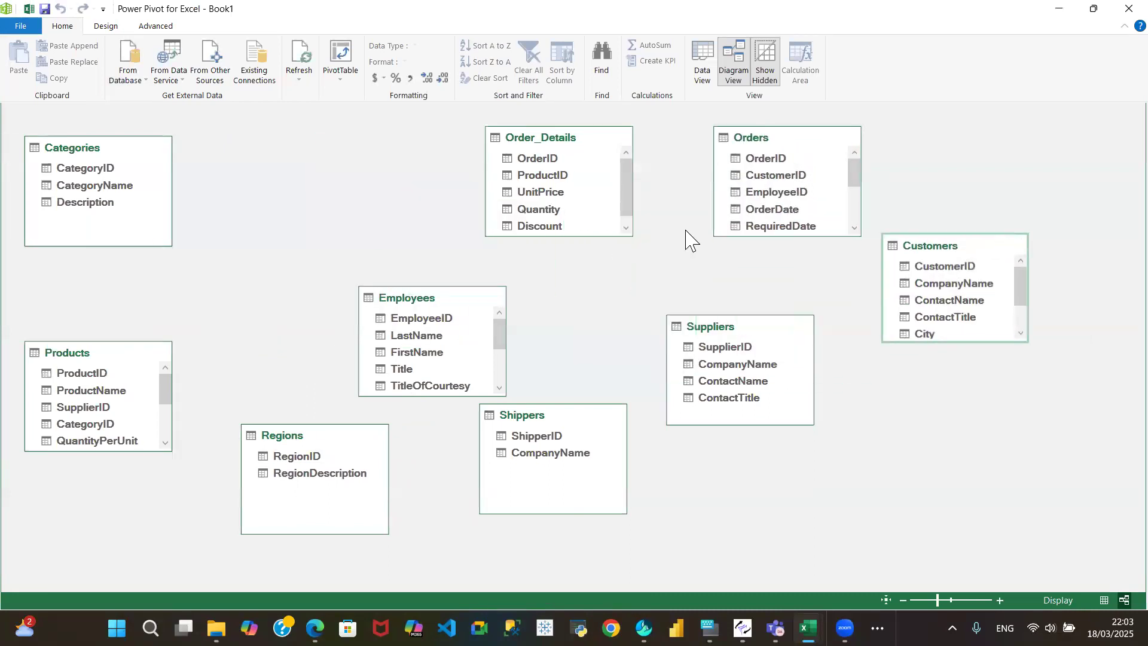
left_click_drag(568, 139, 390, 140)
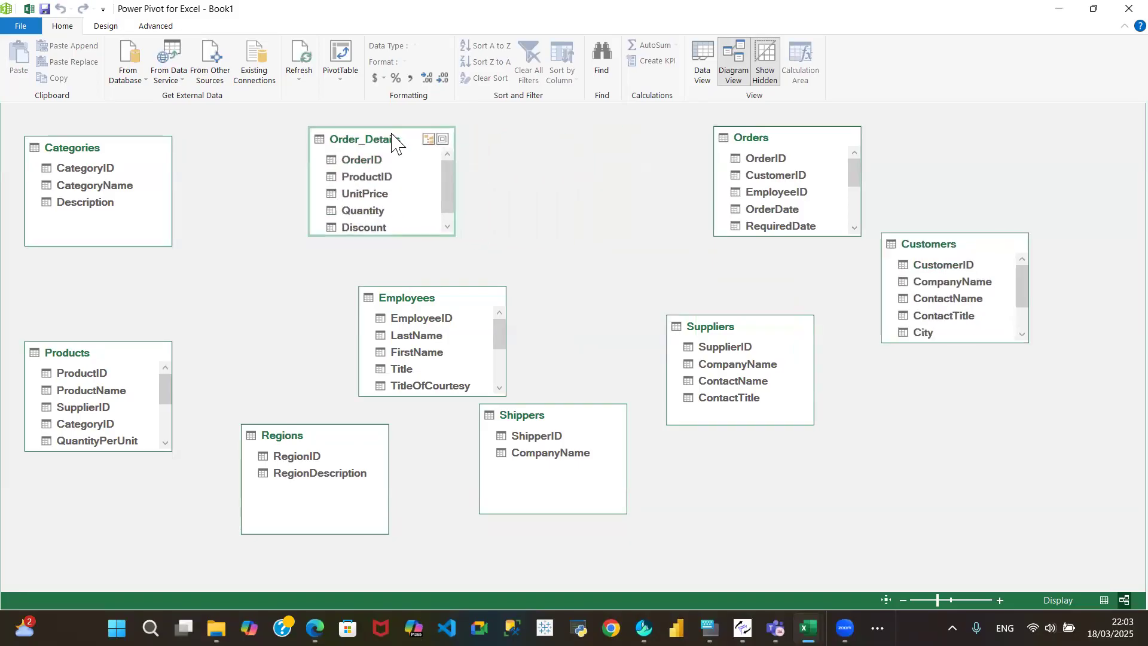
left_click_drag(795, 146, 583, 147)
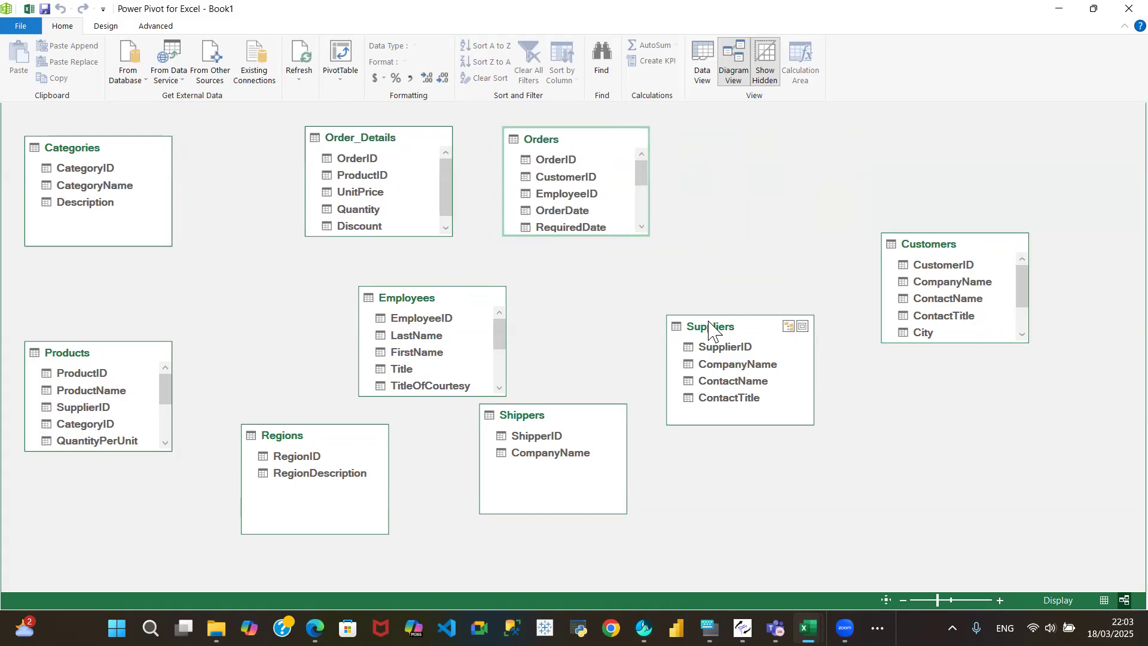
left_click_drag(727, 321, 754, 156)
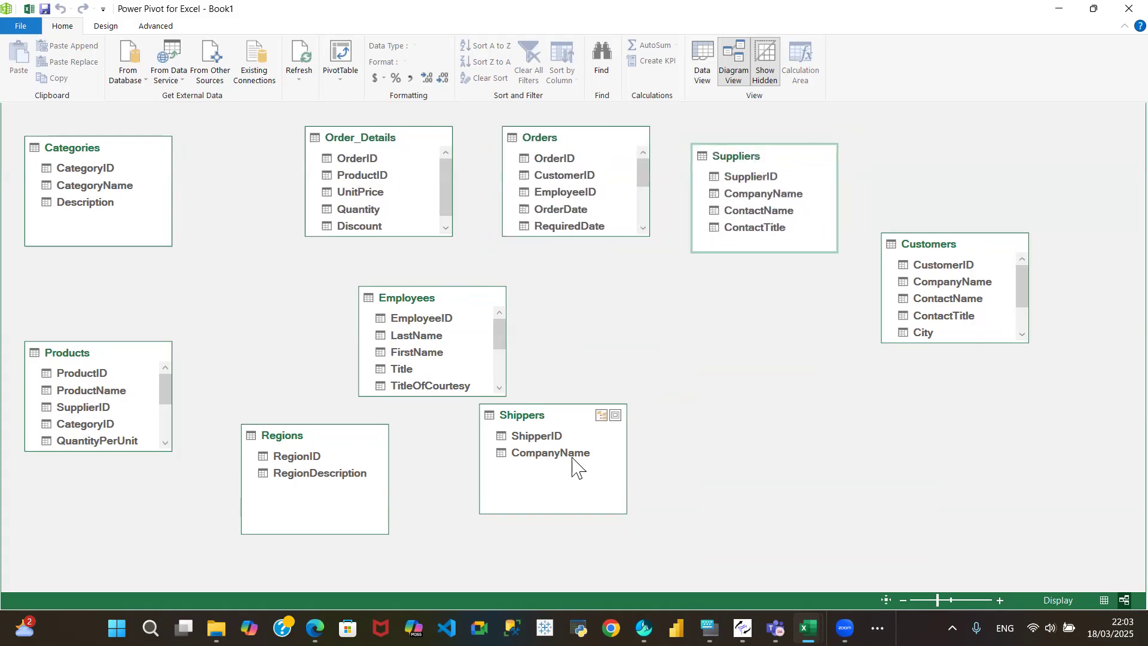
Step: Move Shippers below Suppliers, Employees below Orders, and Regions below Order_Details in the diagram
left_click_drag(556, 415, 742, 371)
left_click_drag(413, 299, 577, 409)
left_click_drag(333, 445, 329, 321)
Step: Lengthen the Products, Orders, Customers and Employees boxes to fit all their fields, and move Shippers below Regions
left_click_drag(119, 452, 107, 563)
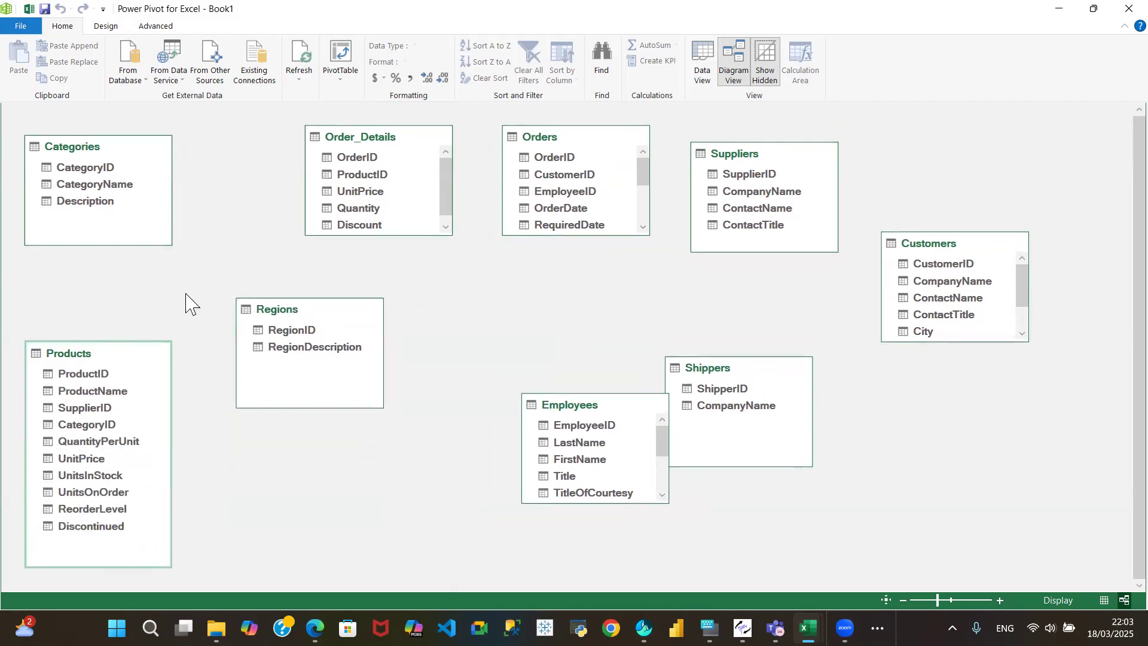
left_click_drag(569, 234, 581, 368)
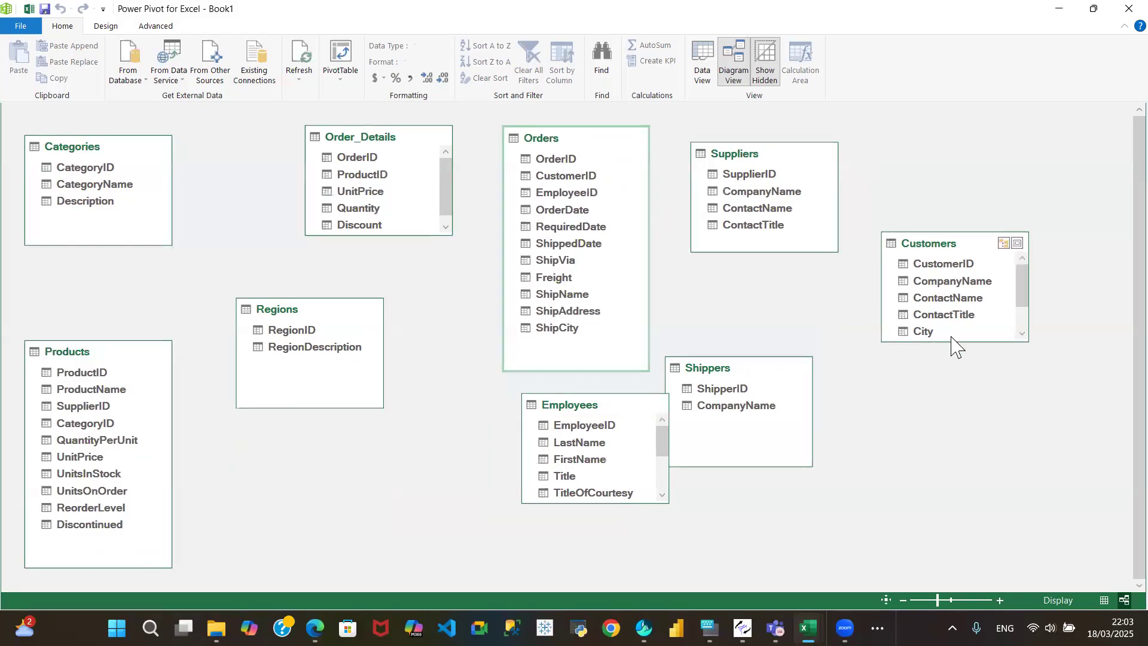
left_click_drag(956, 342, 1006, 474)
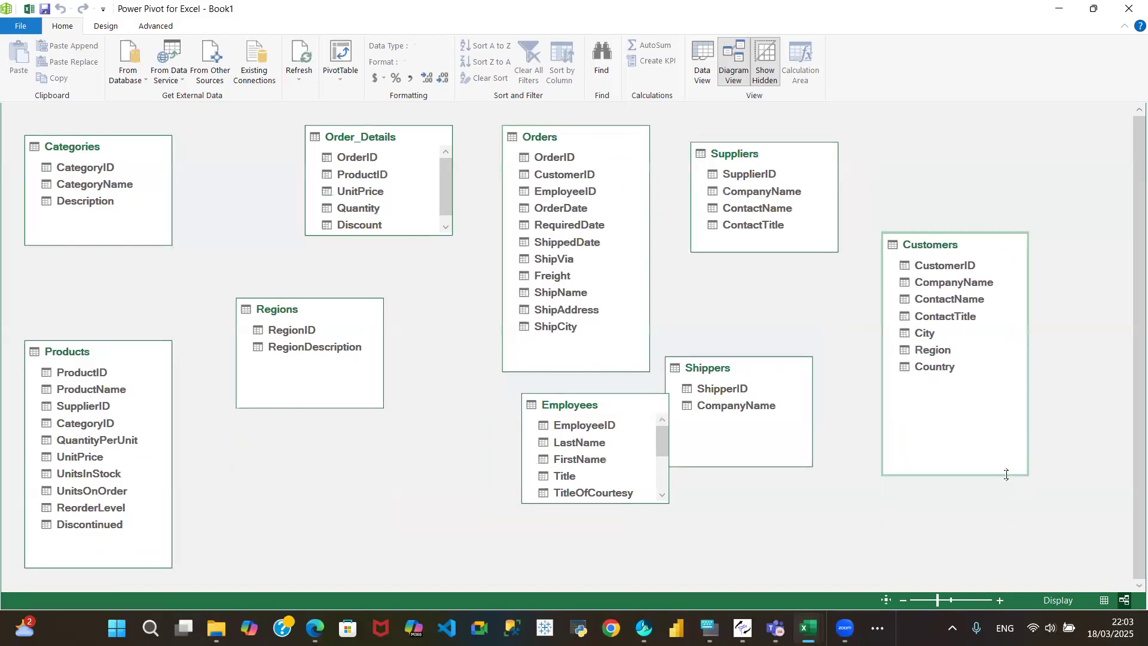
left_click_drag(581, 502, 586, 455)
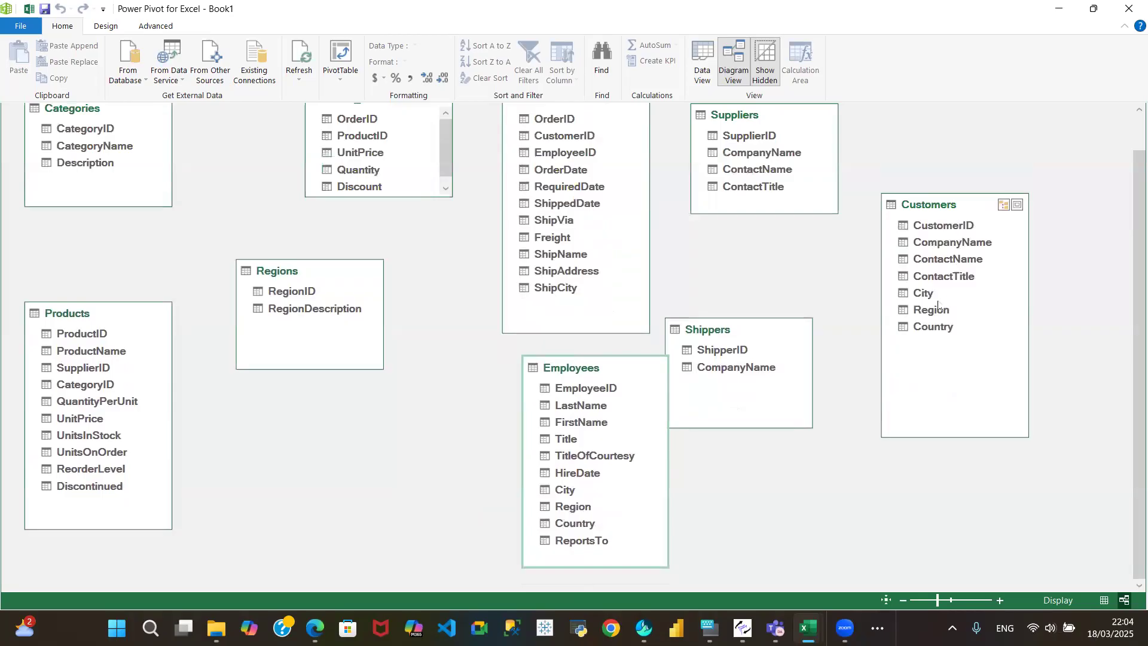
left_click_drag(741, 329, 383, 407)
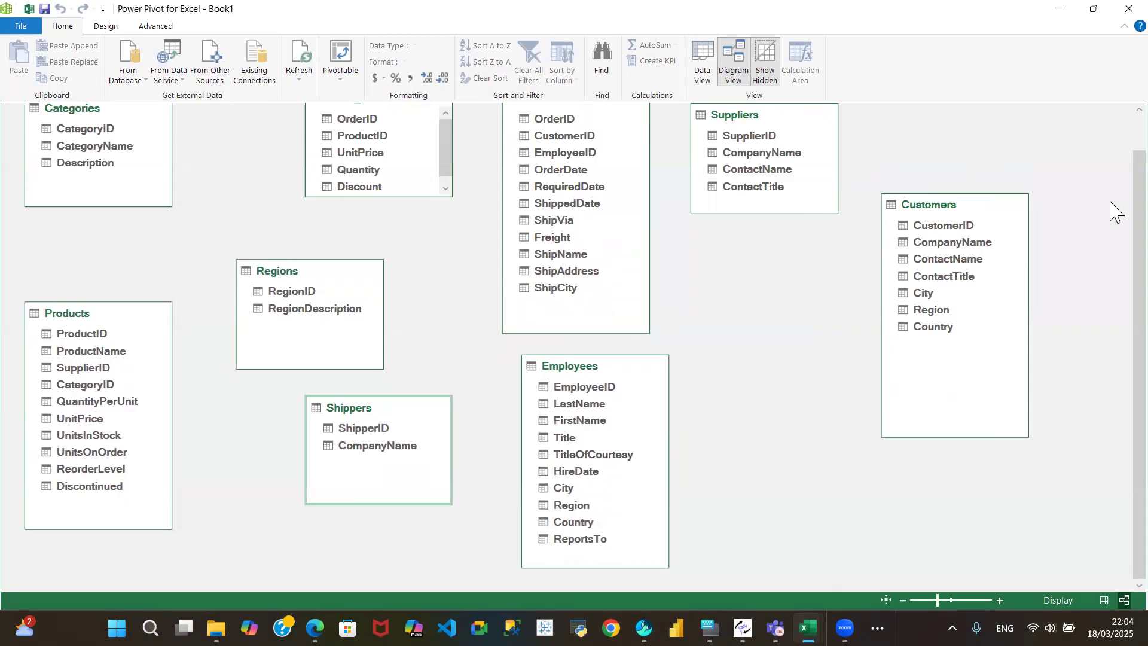
scroll(1115, 201, "up", 2)
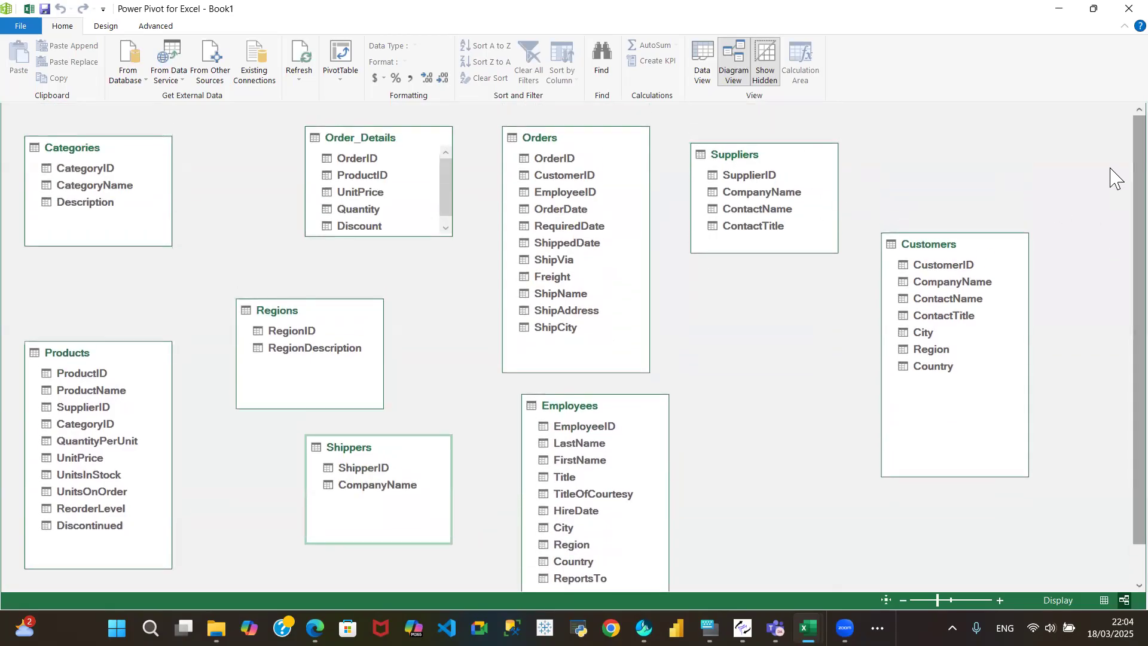
Step: Lower Suppliers beside Customers, and resize Order_Details and Orders to fit their fields, with Orders shifted further from Order_Details
left_click_drag(768, 161, 768, 318)
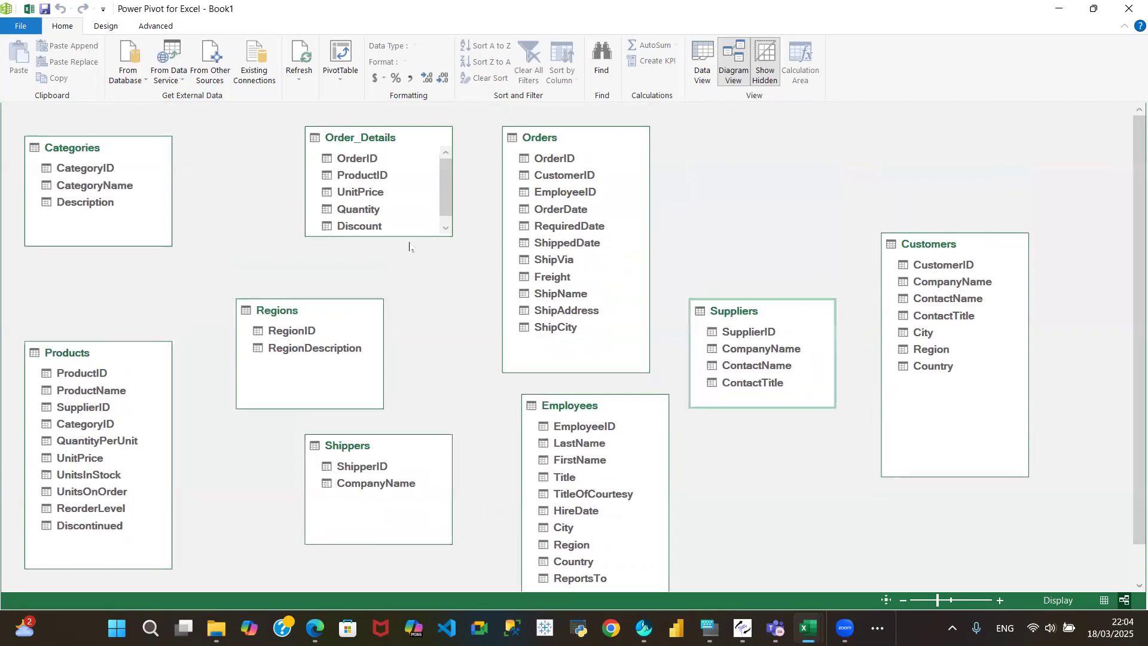
left_click_drag(405, 237, 404, 263)
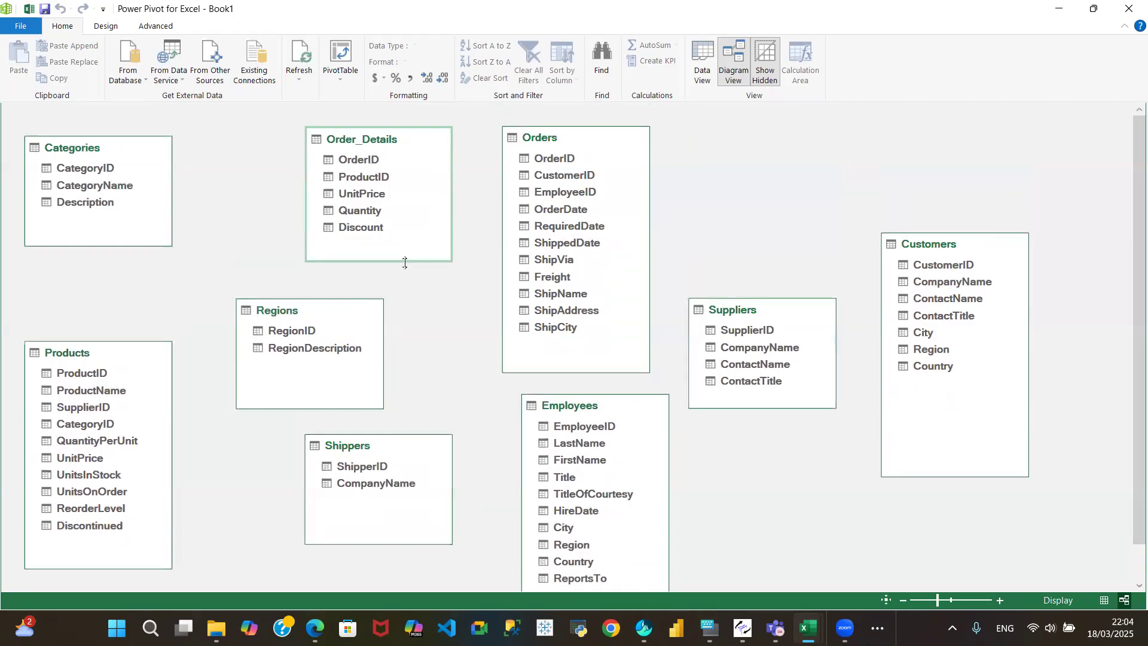
left_click_drag(576, 141, 609, 123)
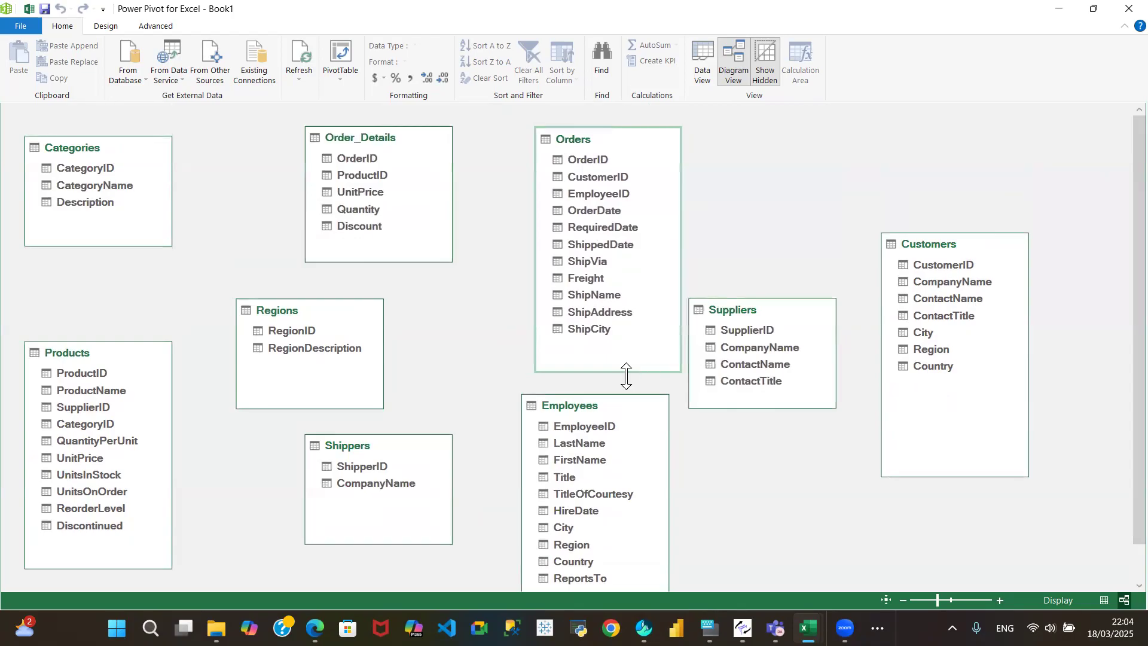
left_click_drag(625, 371, 623, 357)
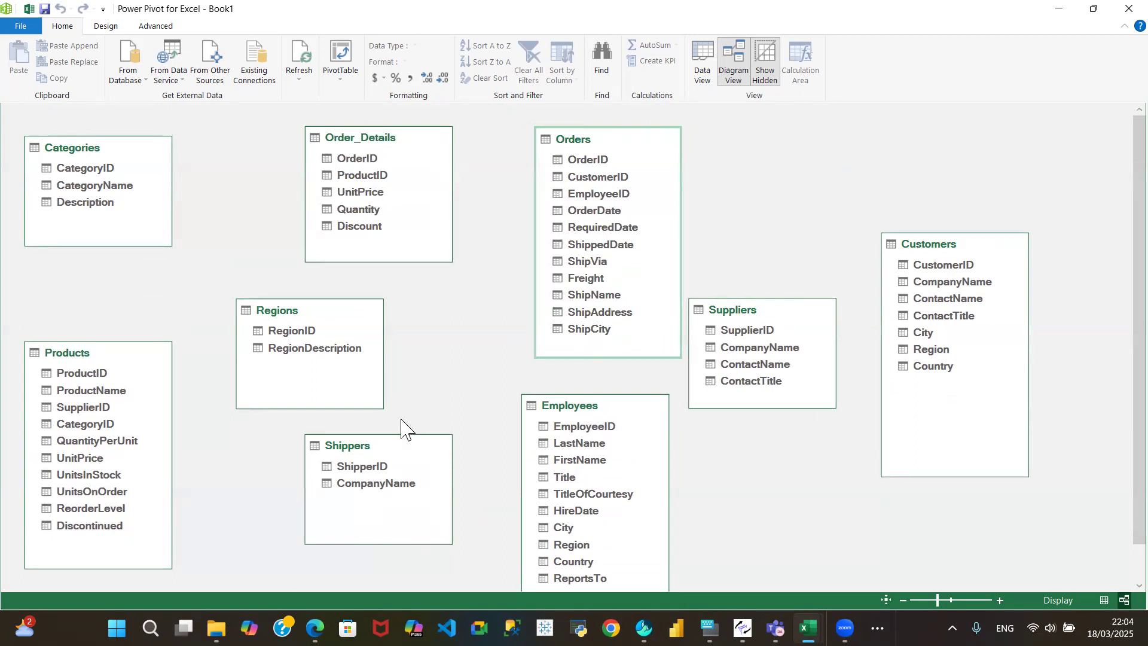
Step: Shift Categories and Products closer to Order_Details, and align Regions and Shippers in a column beneath Order_Details
left_click_drag(396, 456, 416, 451)
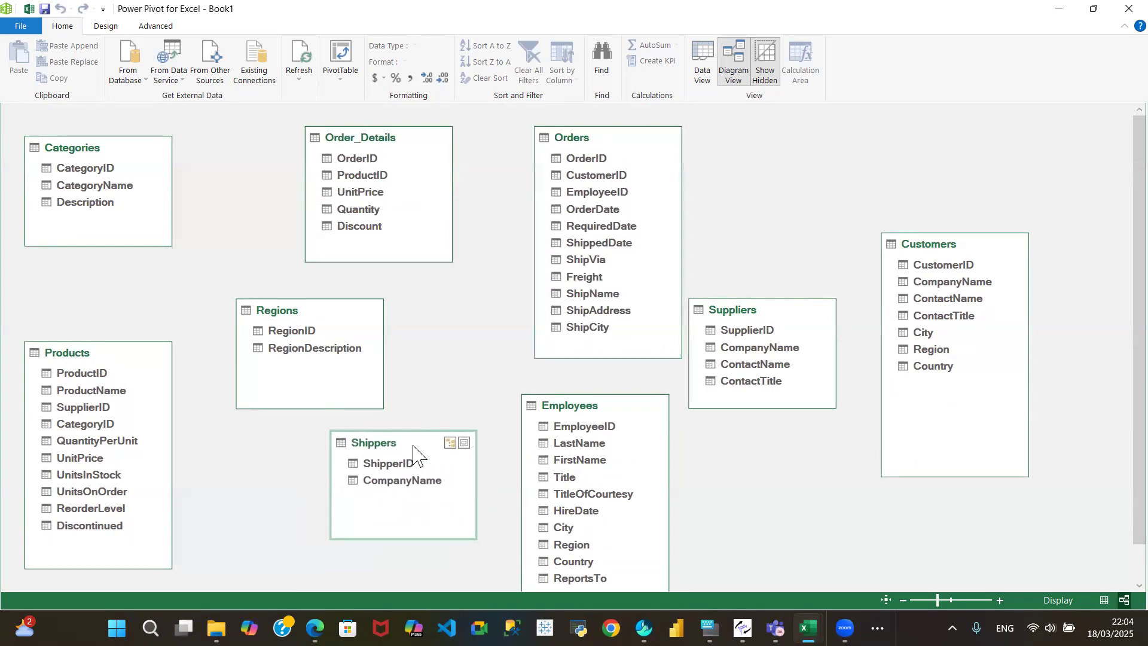
left_click(104, 359)
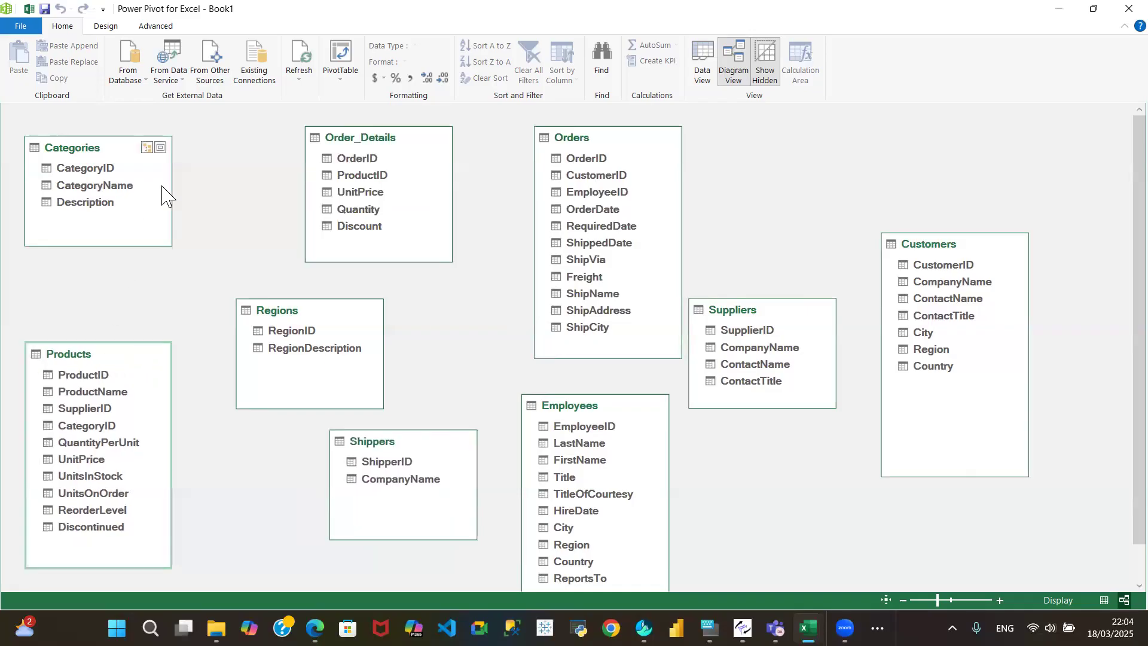
left_click_drag(85, 150, 186, 139)
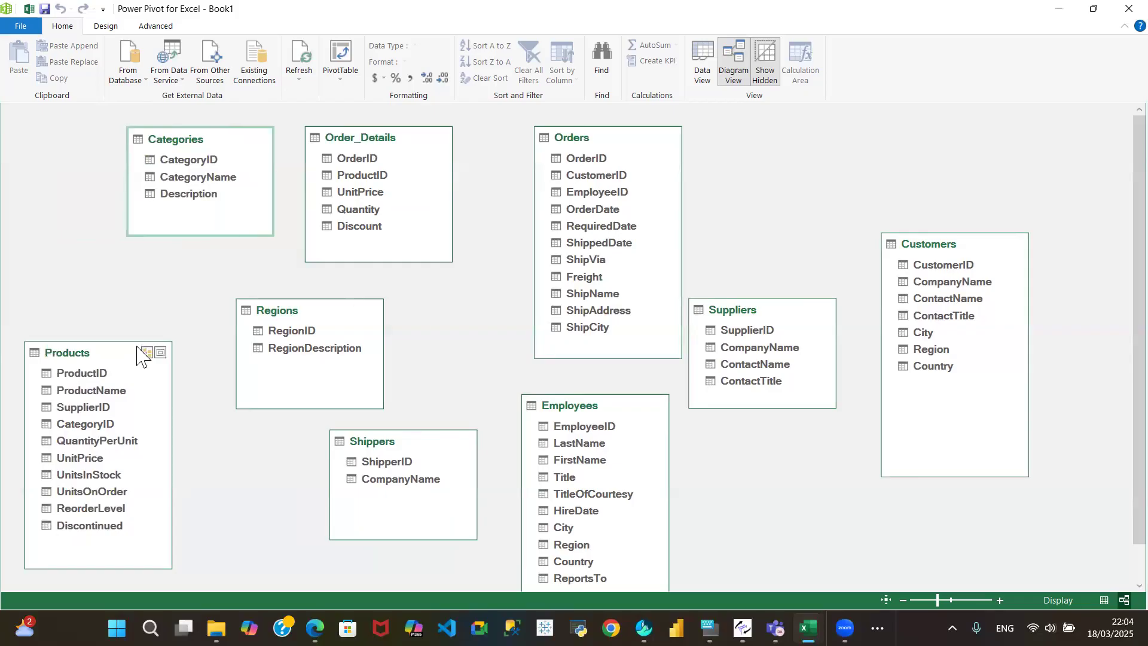
left_click_drag(105, 357, 162, 352)
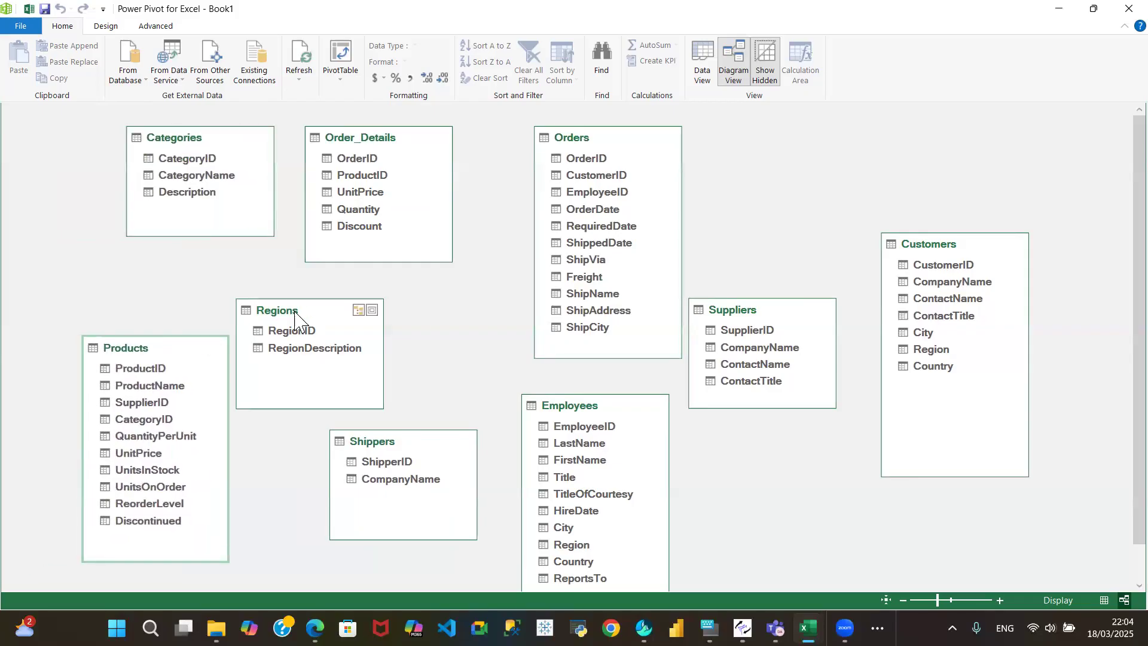
left_click_drag(294, 312, 380, 305)
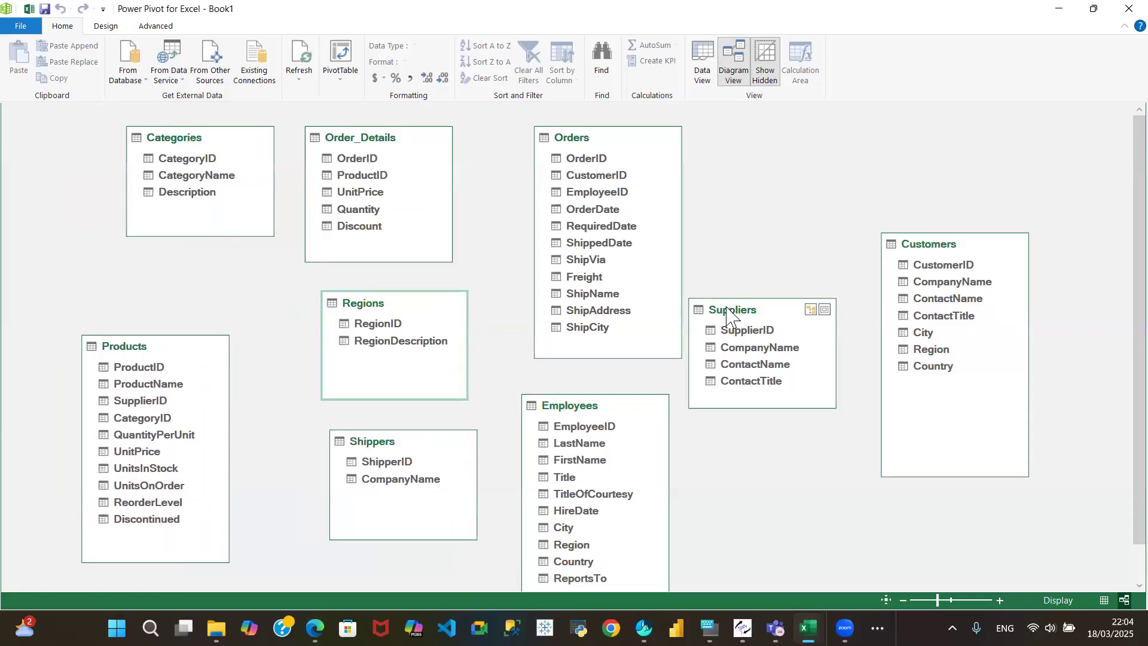
Step: Place Employees beside Orders, Suppliers below Orders, Customers below Employees, and Categories on the outer side of Employees and Customers
left_click_drag(591, 407, 822, 140)
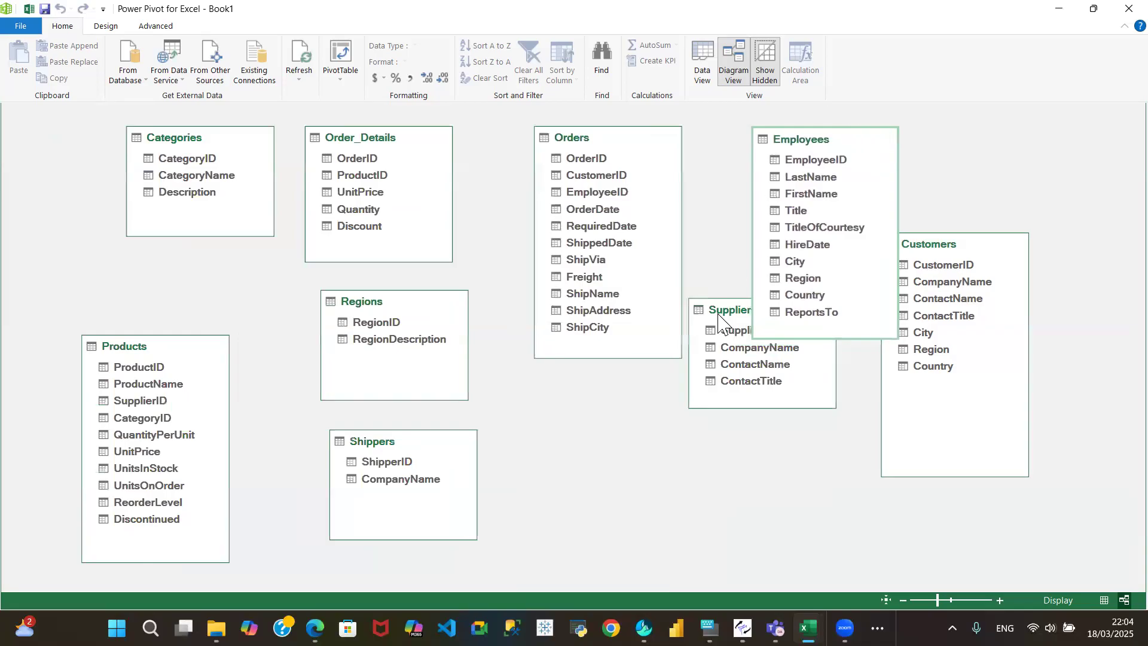
left_click_drag(724, 314, 555, 438)
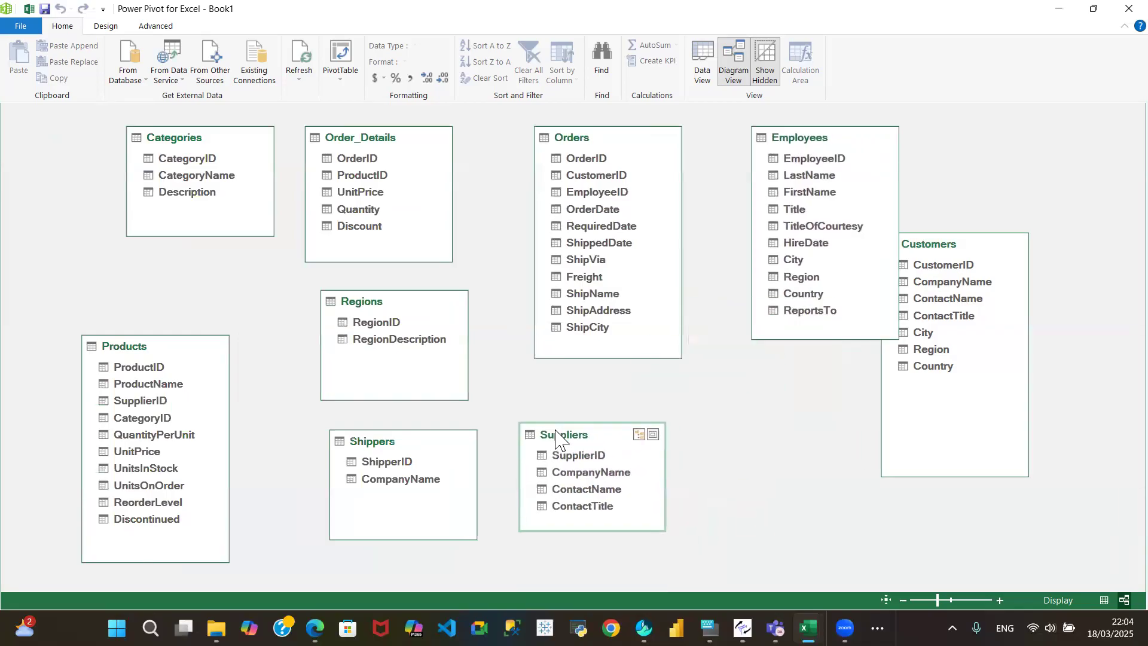
left_click_drag(972, 250, 835, 393)
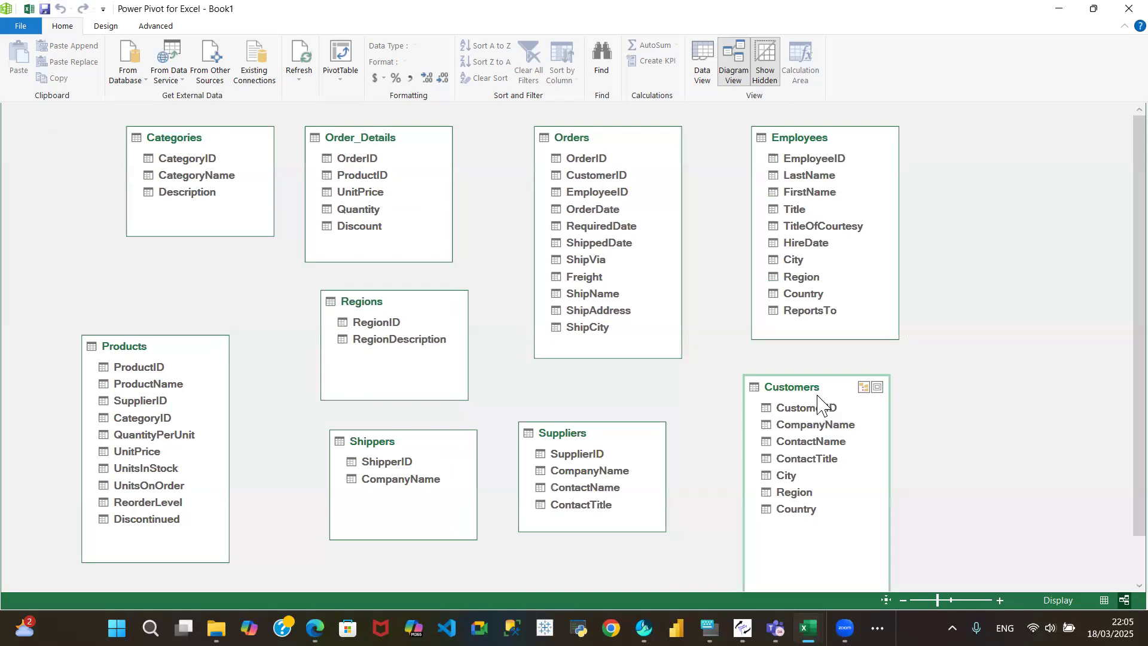
left_click_drag(202, 151, 1015, 325)
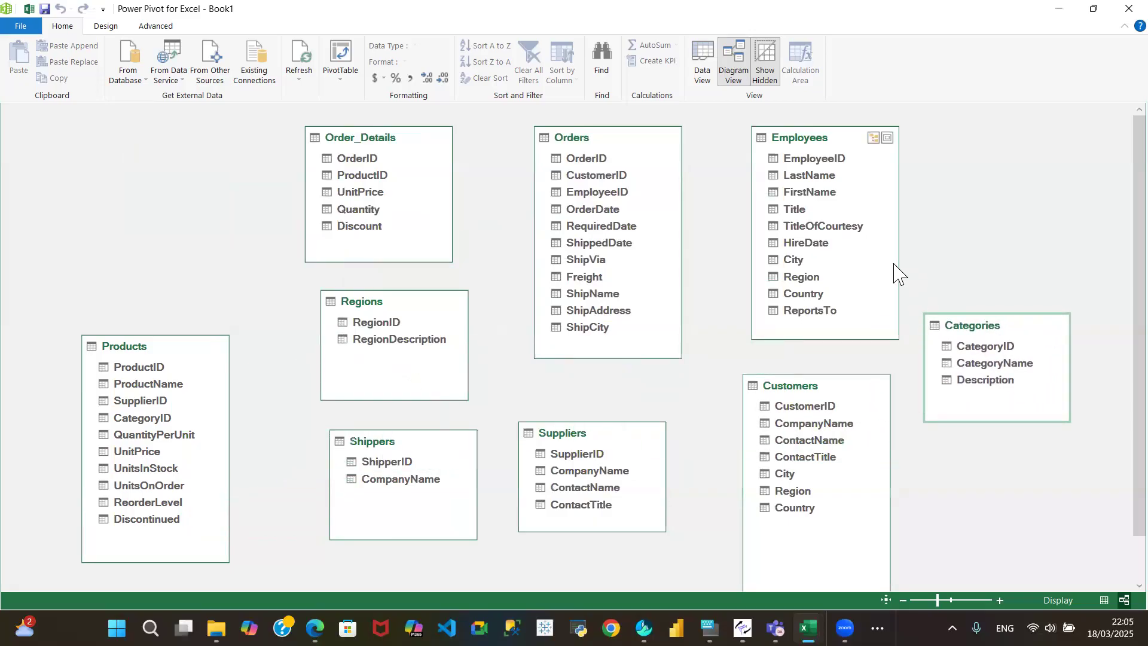
Step: Move Products up beside Order_Details, placing Shippers below Products and Suppliers below Regions
left_click(161, 351)
left_click_drag(160, 350, 136, 177)
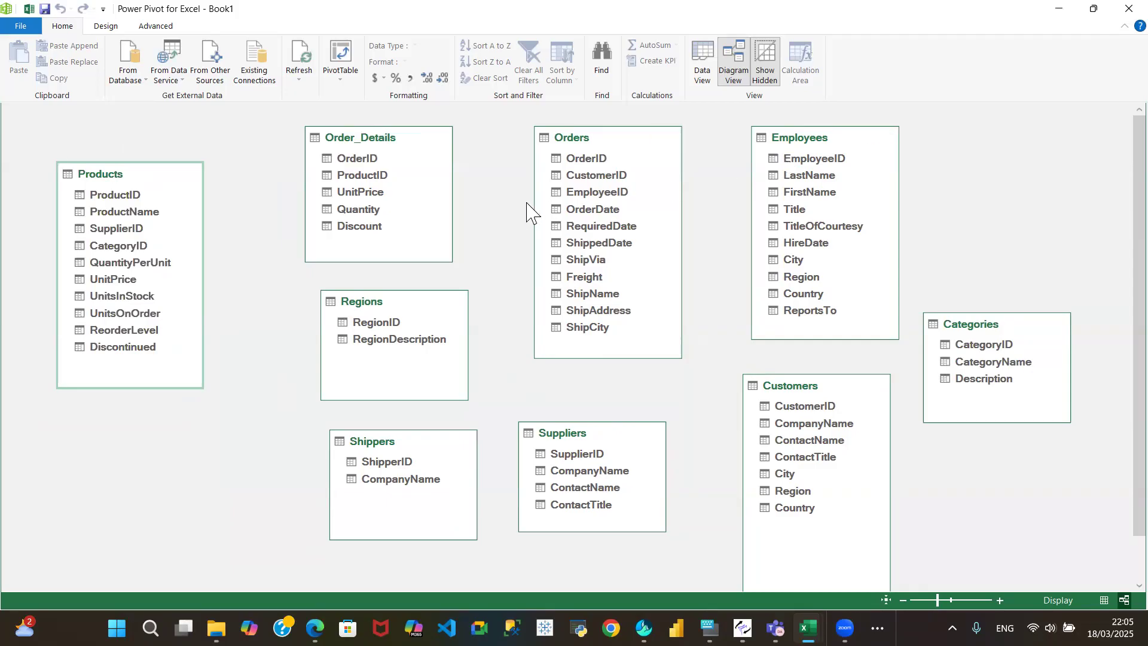
left_click_drag(388, 314, 358, 305)
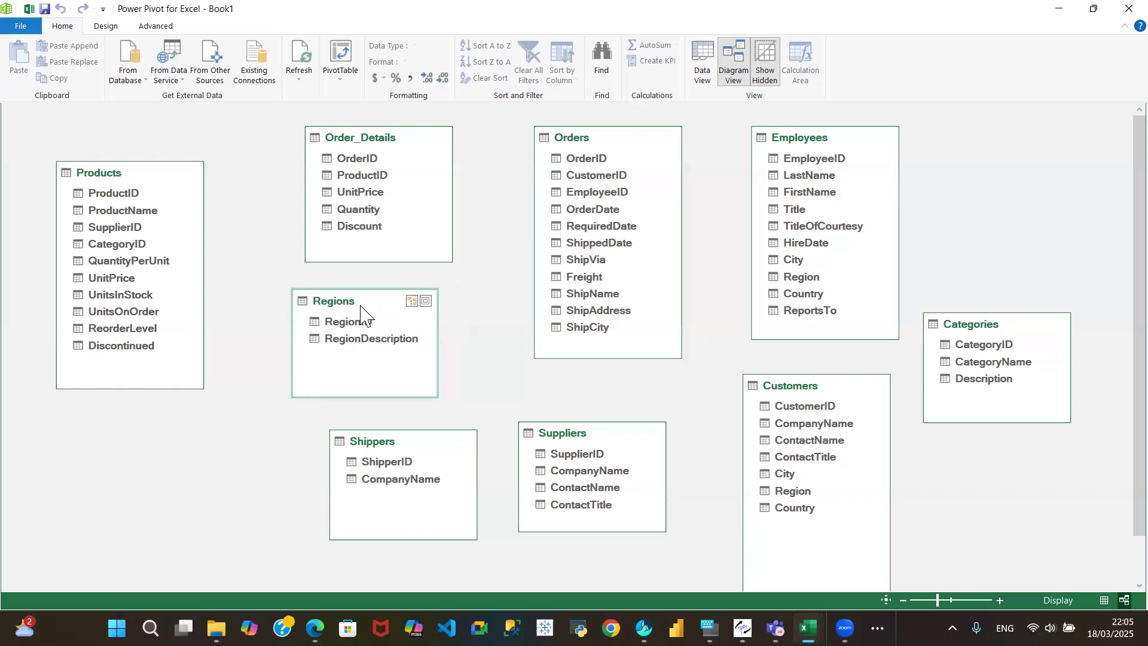
left_click_drag(409, 445, 164, 436)
left_click_drag(595, 447, 395, 463)
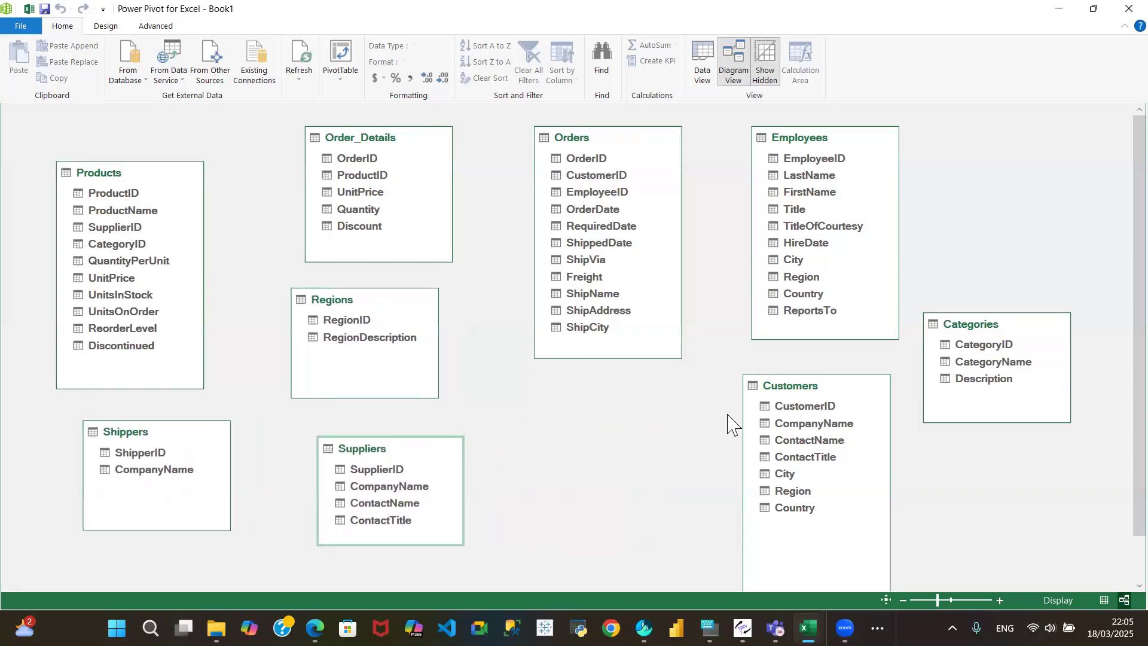
Step: Move Customers directly below Orders, and lower Employees to sit between Customers and Categories
left_click(834, 396)
left_click_drag(833, 396, 647, 419)
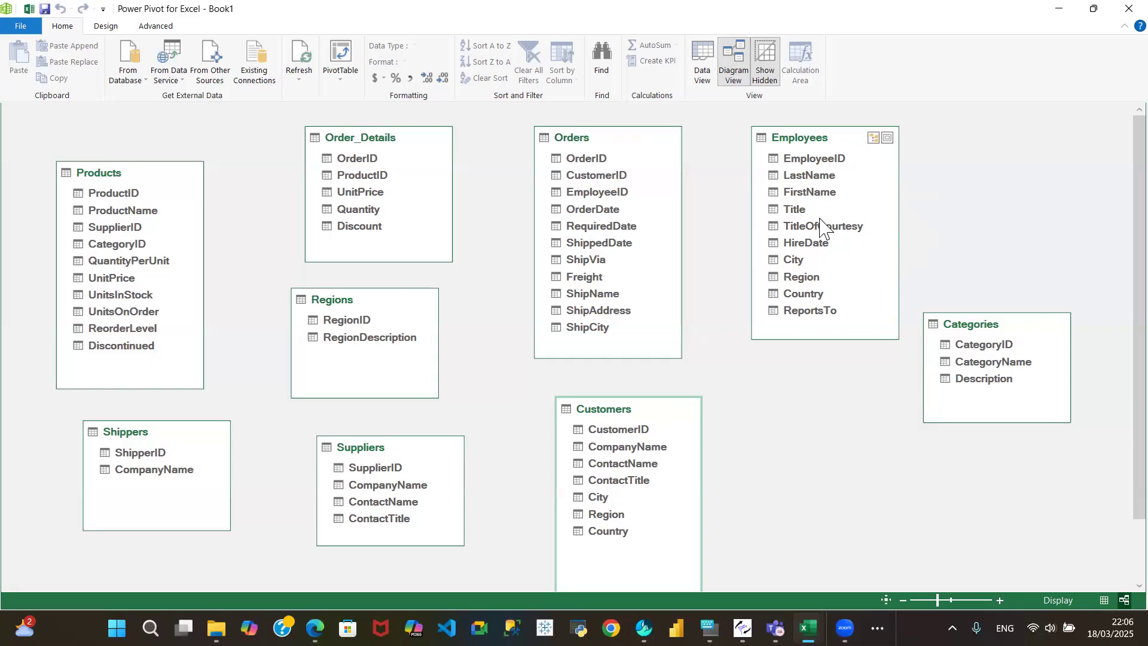
left_click_drag(823, 143, 843, 363)
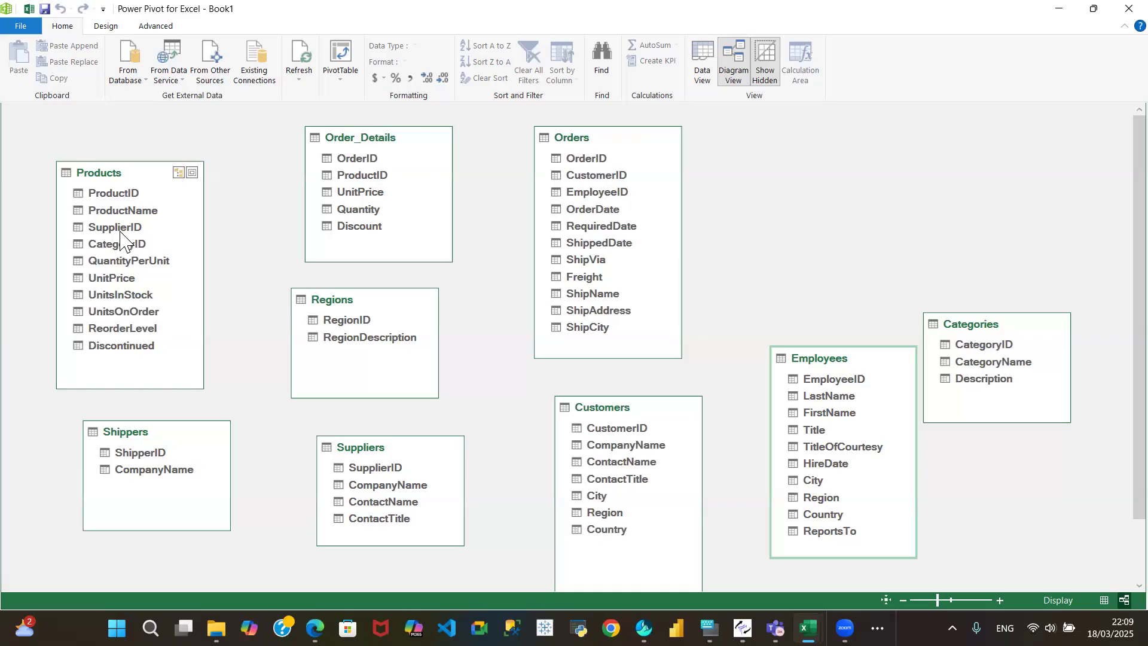
Step: Create relationships from Products to Order_Details on ProductID and from Customers to Orders on CustomerID
left_click_drag(118, 194, 357, 174)
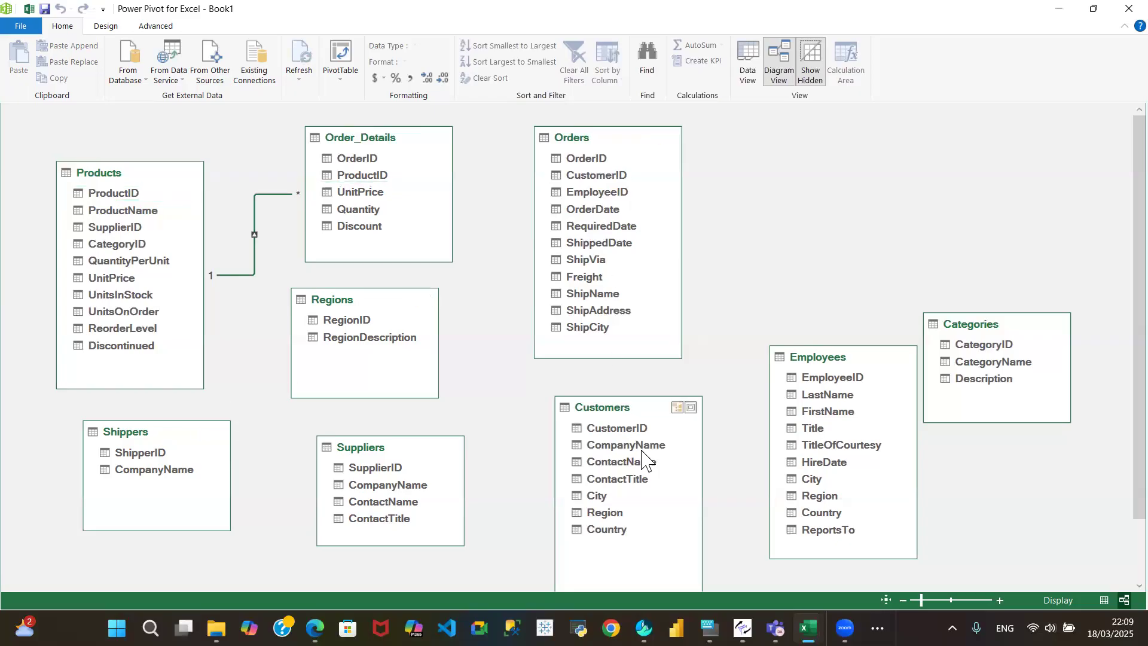
left_click(629, 430)
left_click_drag(629, 429, 619, 171)
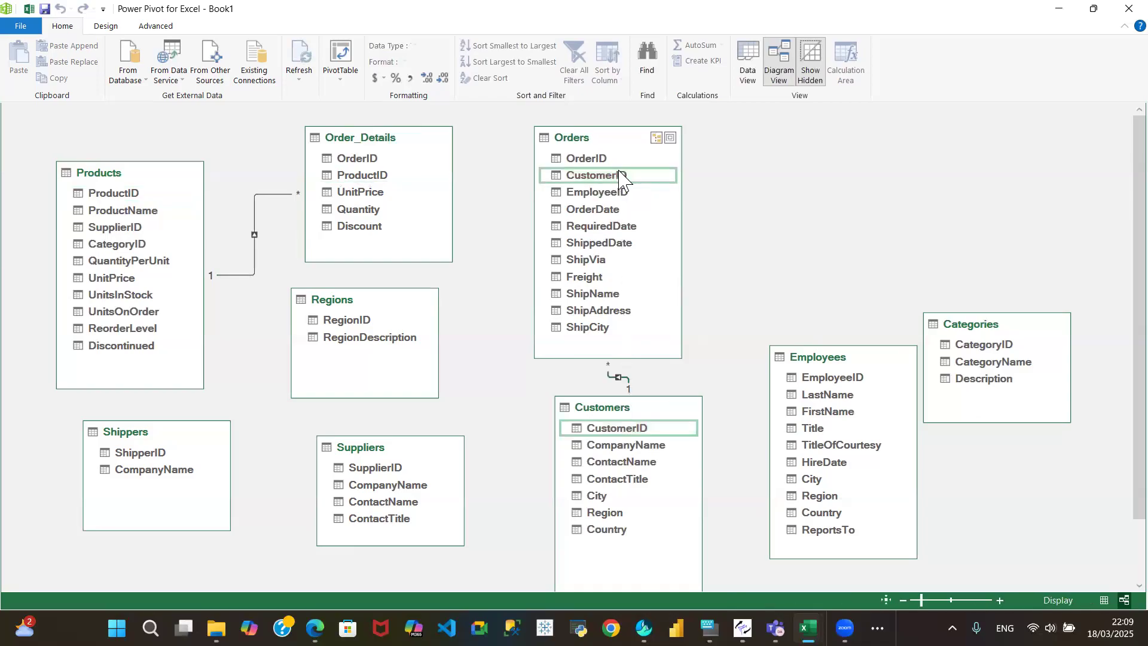
Step: Create relationships from Order_Details to Orders on OrderID and from Employees to Orders on EmployeeID
left_click(374, 159)
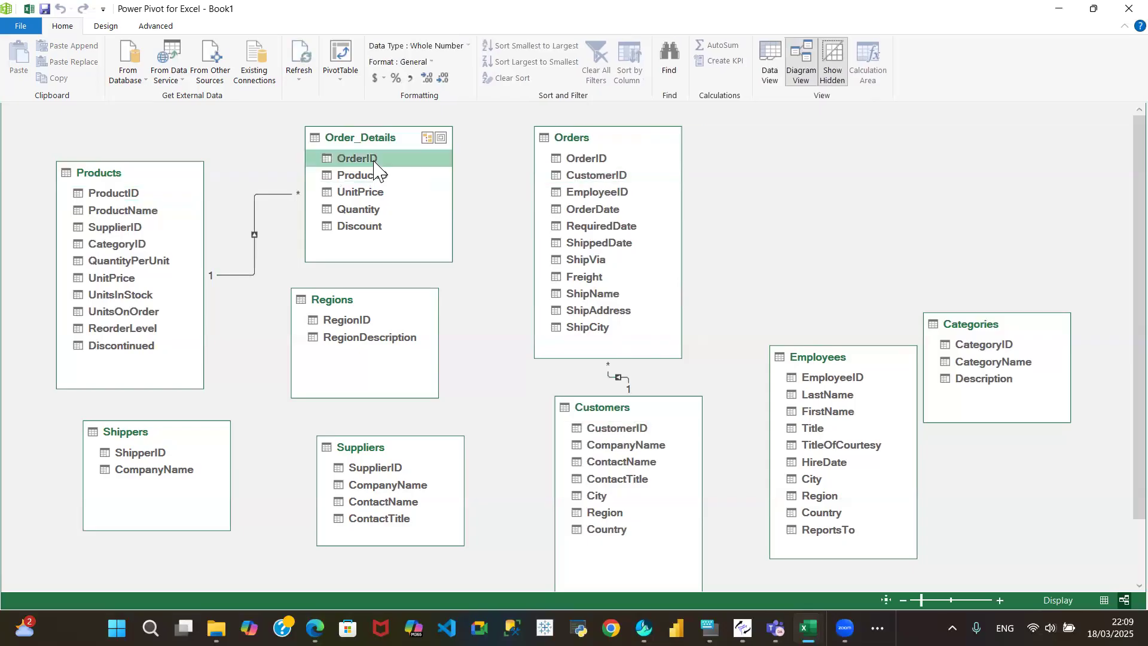
left_click_drag(374, 160, 568, 157)
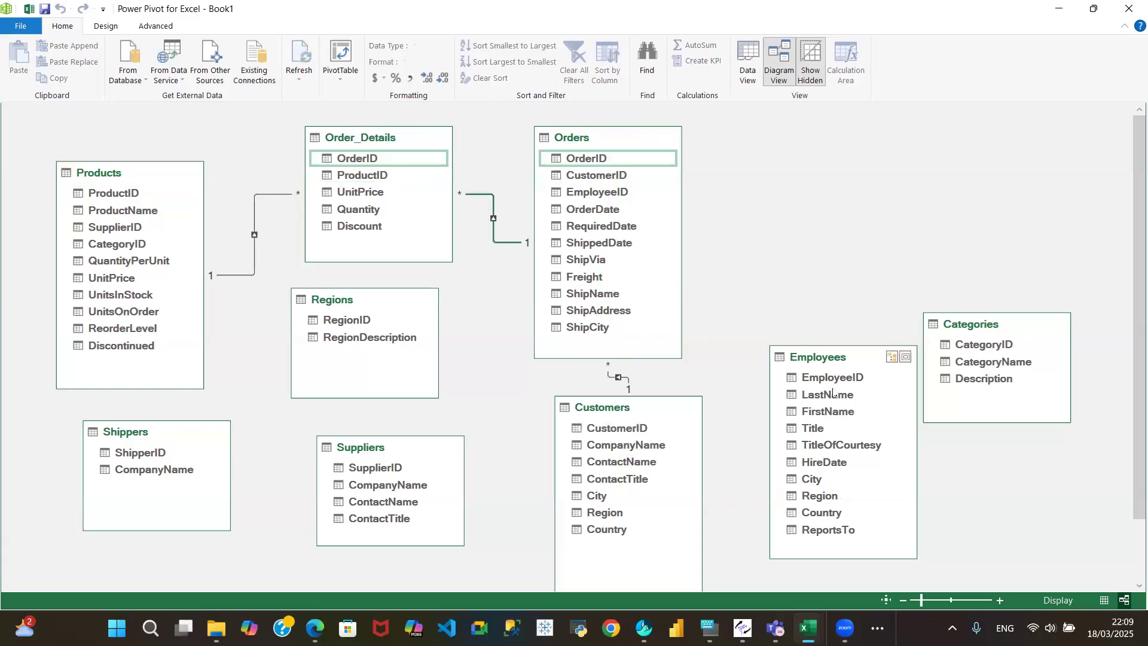
left_click_drag(836, 384, 622, 193)
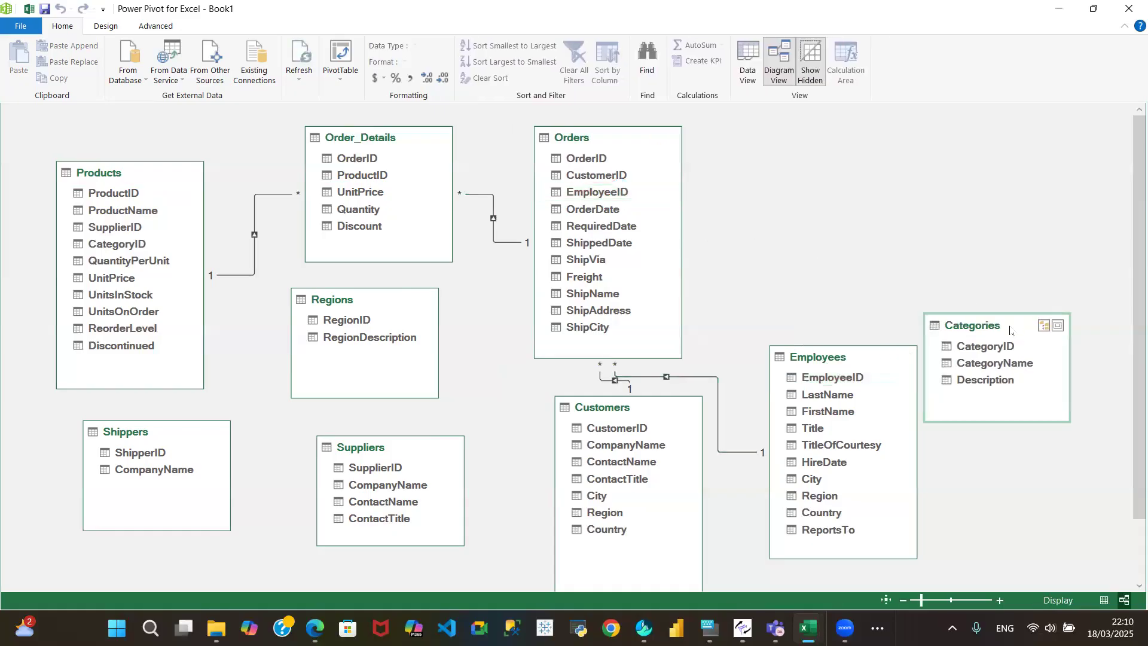
Step: Move Categories below Products and Shippers across to above Employees, and relate Categories to Products on CategoryID
left_click_drag(1009, 325, 109, 419)
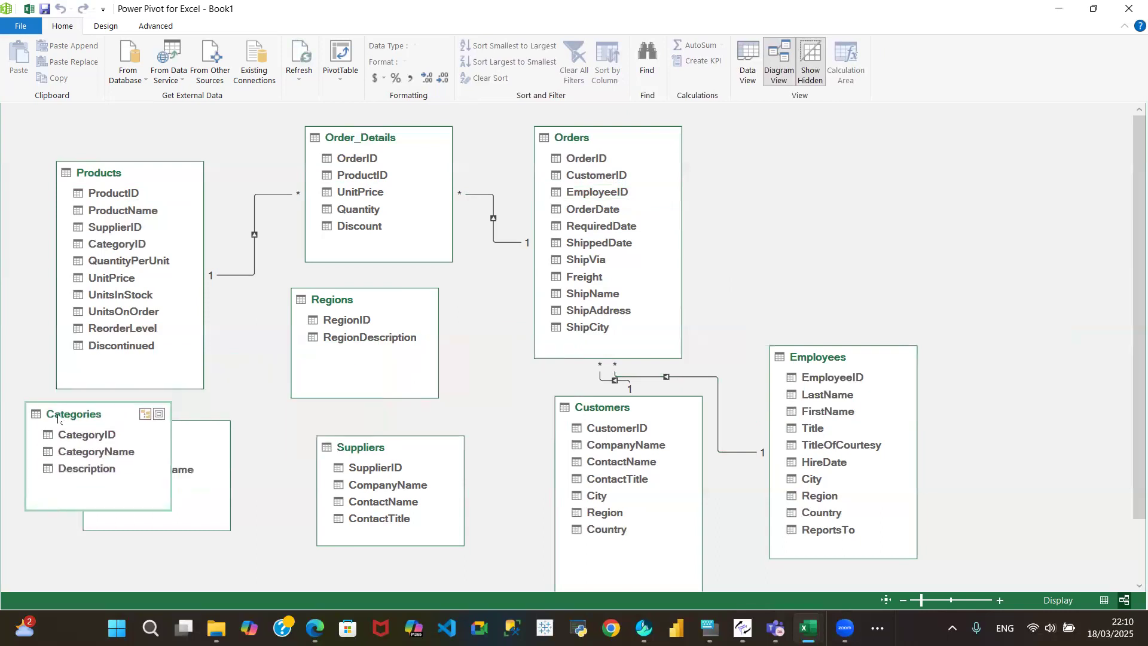
left_click_drag(191, 436, 939, 152)
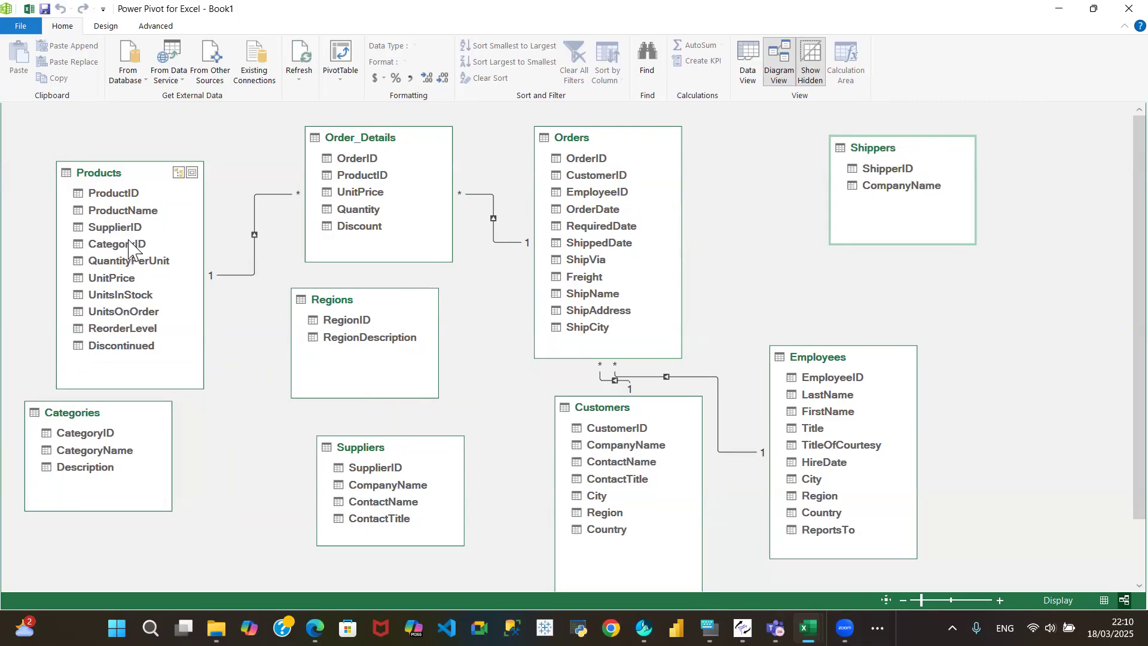
left_click(101, 434)
left_click_drag(101, 434, 120, 243)
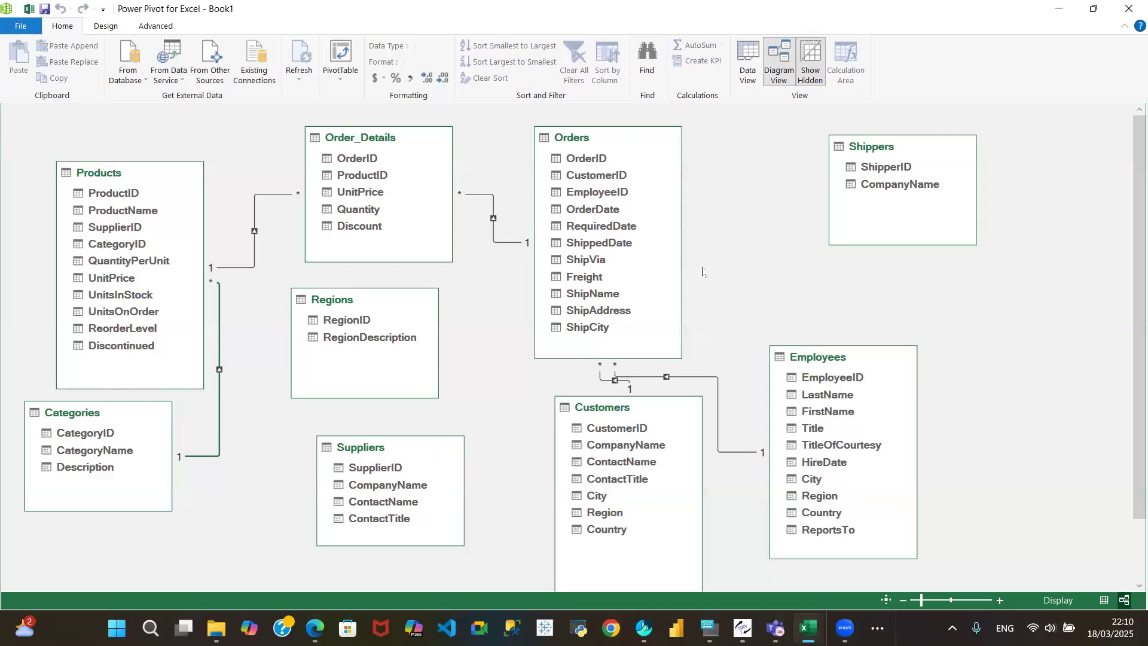
Step: Relate ShipperID in Shippers to ShipVia in Orders, and lower the Regions table to just above Suppliers
left_click_drag(884, 168, 587, 262)
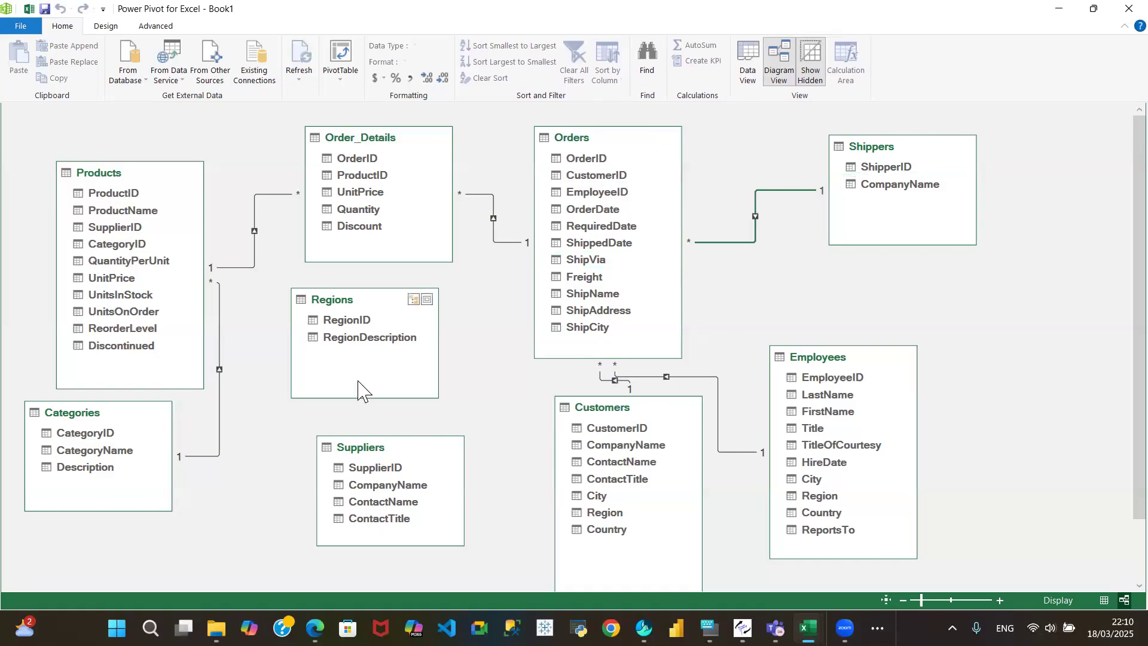
left_click_drag(370, 308, 362, 340)
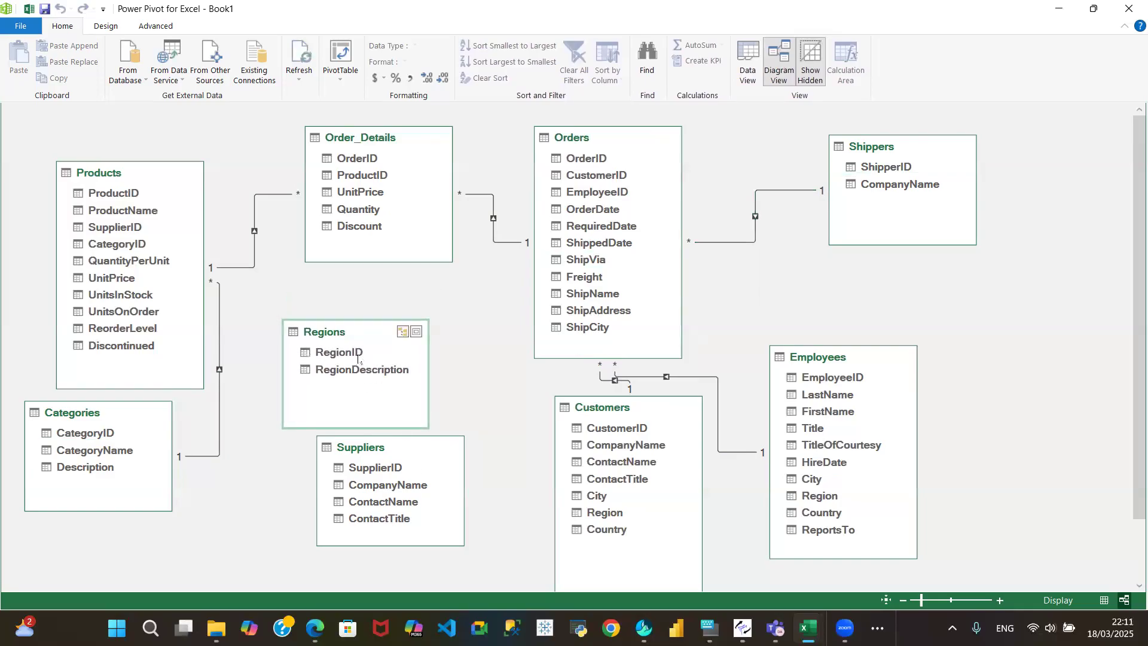